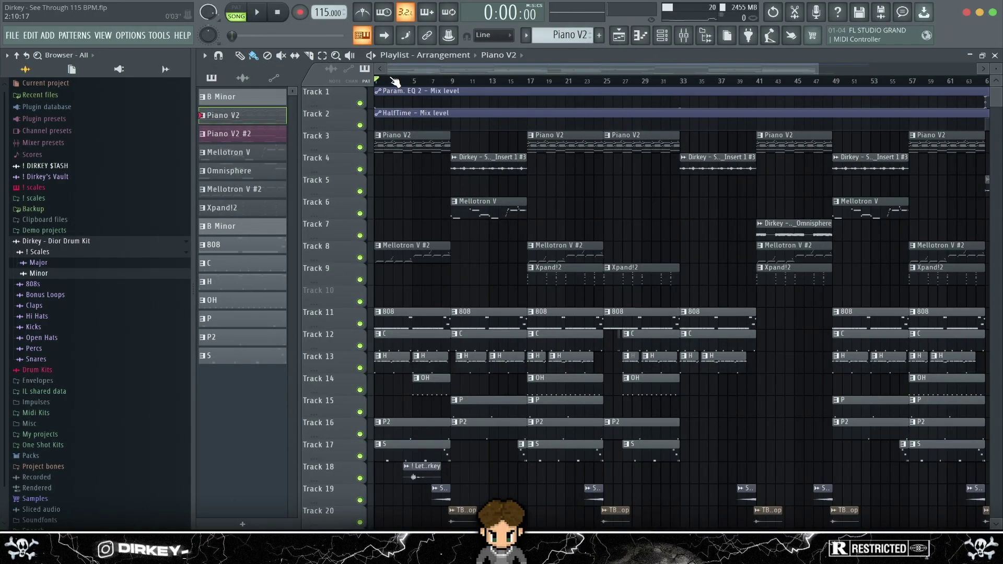
# Solo the Piano V2 track in the playlist and open its first clip in the piano roll
pyautogui.moveTo(395, 82); pyautogui.dragTo(395, 114)
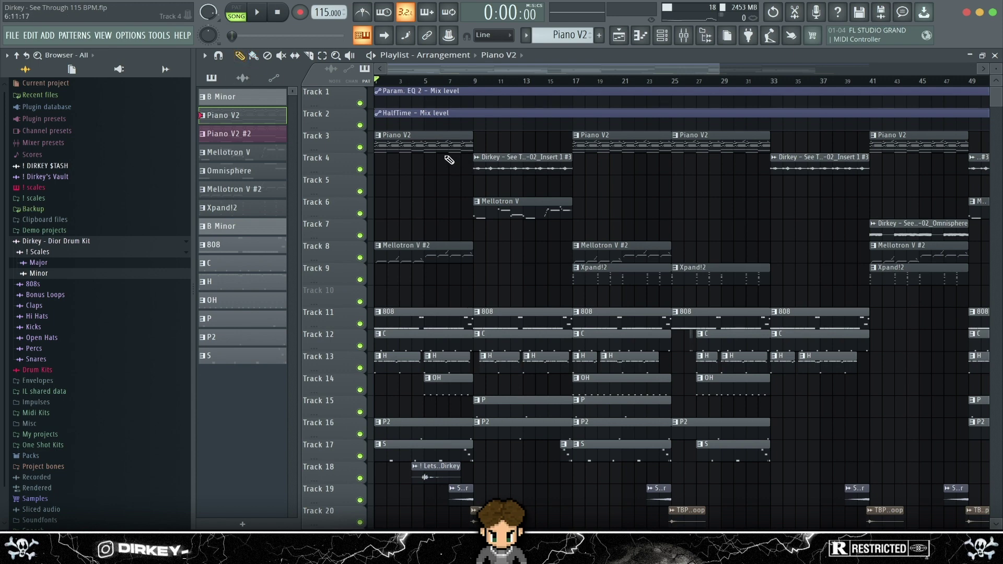
pyautogui.scroll(2, 400, 85)
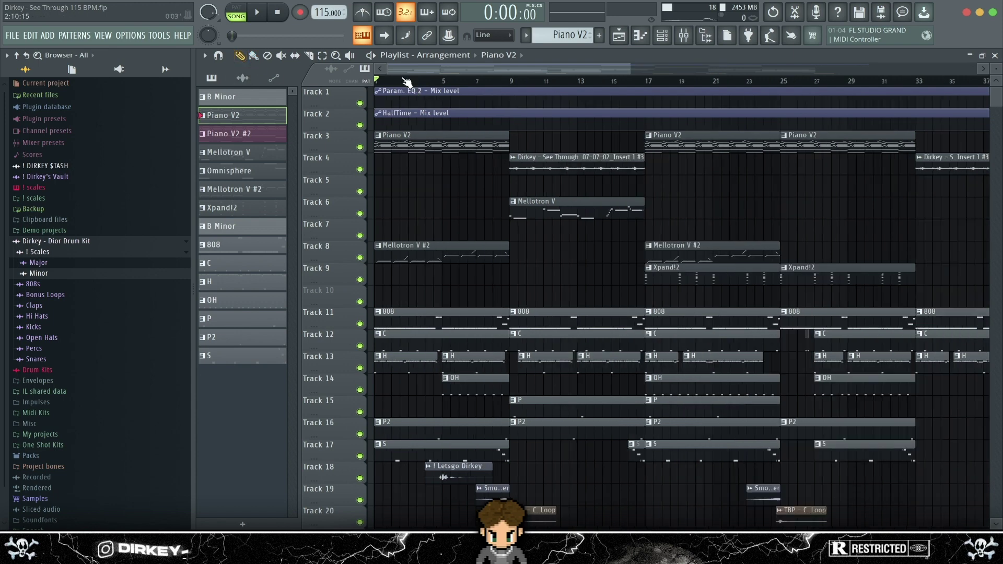
pyautogui.scroll(2, 405, 80)
pyautogui.click(453, 143)
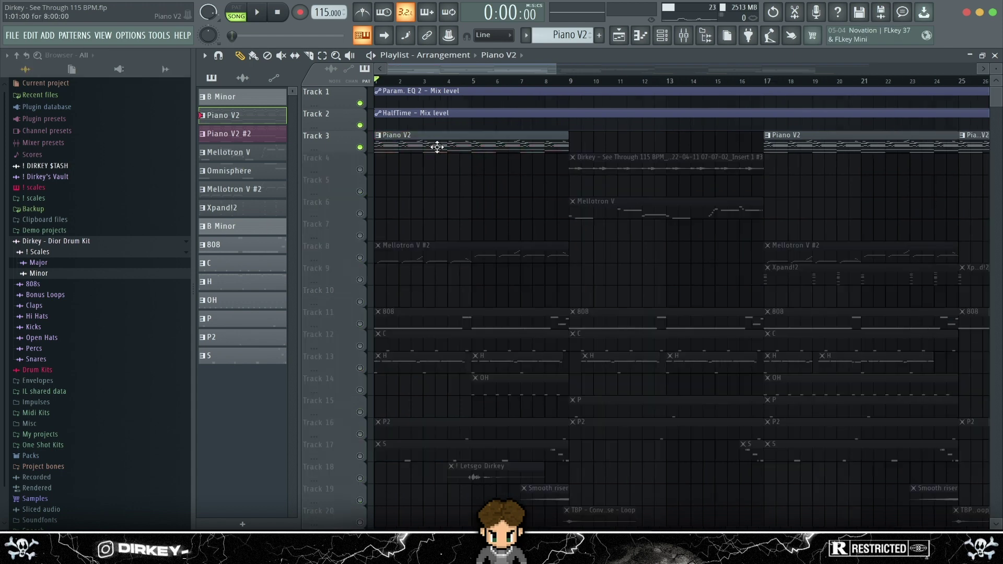
pyautogui.doubleClick(411, 148)
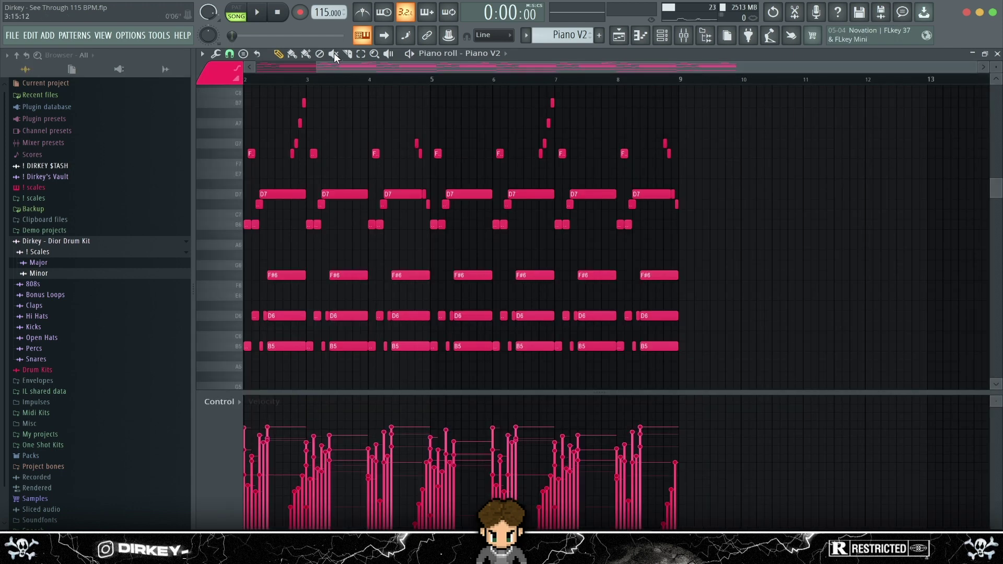
# Show the Piano V2 channel's instrument with its American Softened preset, and close the plugin window and channel rack
pyautogui.click(662, 36)
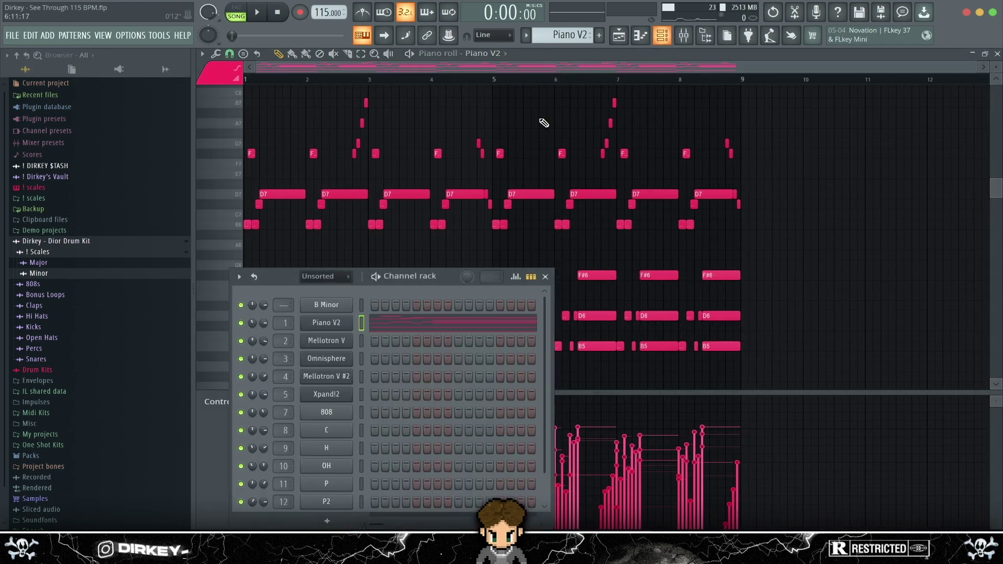
pyautogui.click(321, 322)
pyautogui.moveTo(350, 74); pyautogui.dragTo(349, 100)
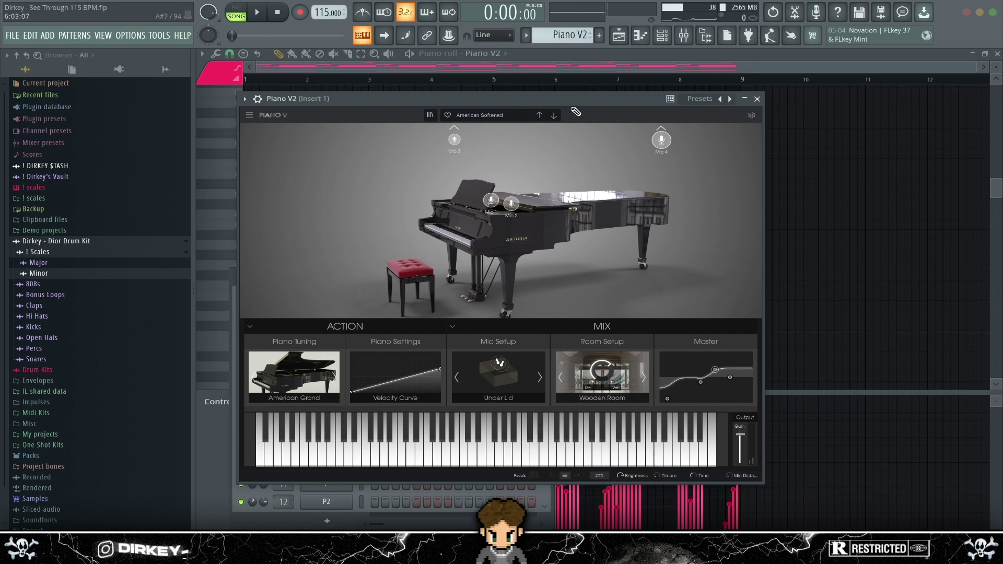
pyautogui.click(757, 99)
pyautogui.press('F6')
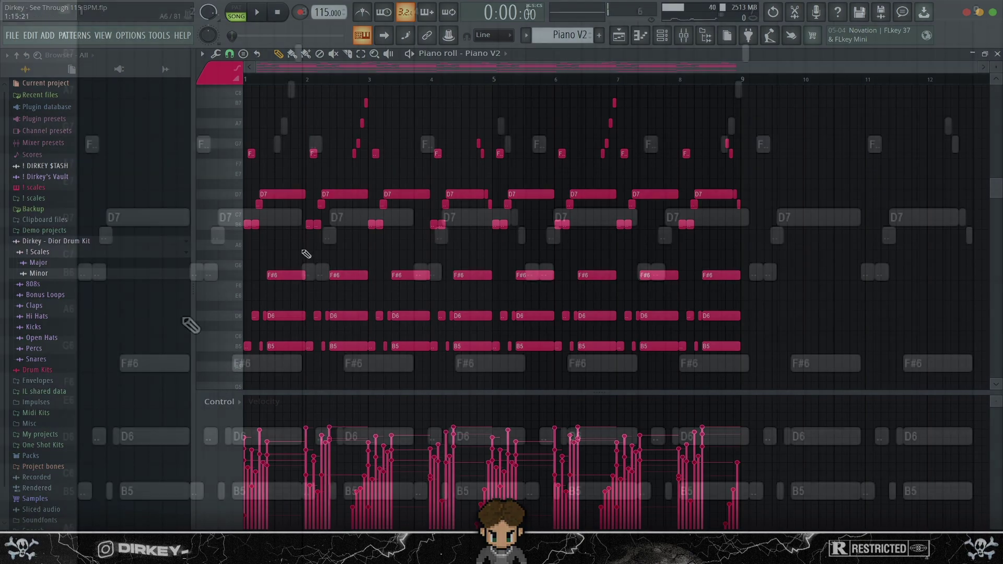
# Delete all upper melody notes from B6 upward and play the remaining lower notes
pyautogui.press('space')
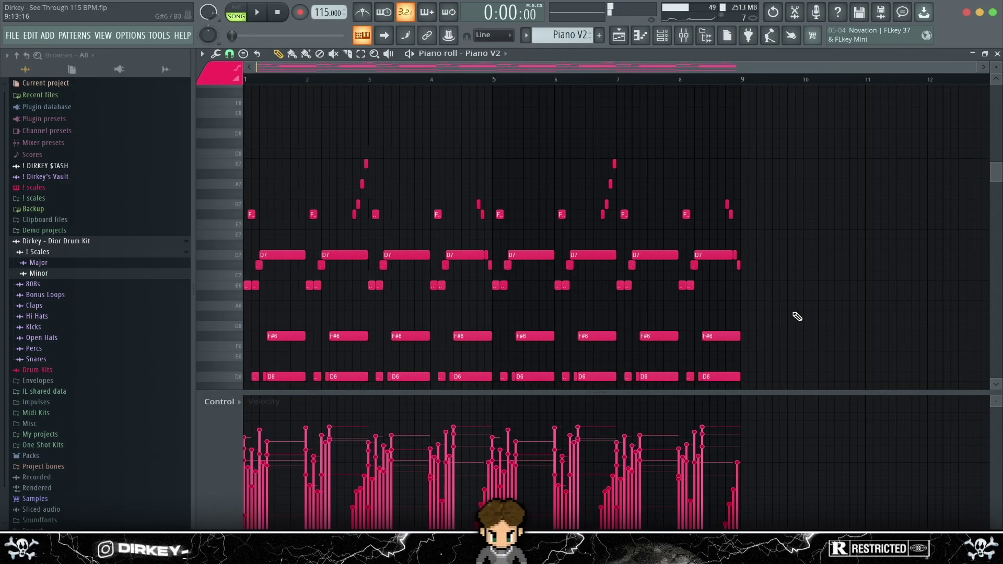
pyautogui.moveTo(778, 321); pyautogui.dragTo(206, 149)
pyautogui.press('Delete')
pyautogui.press('super+space')
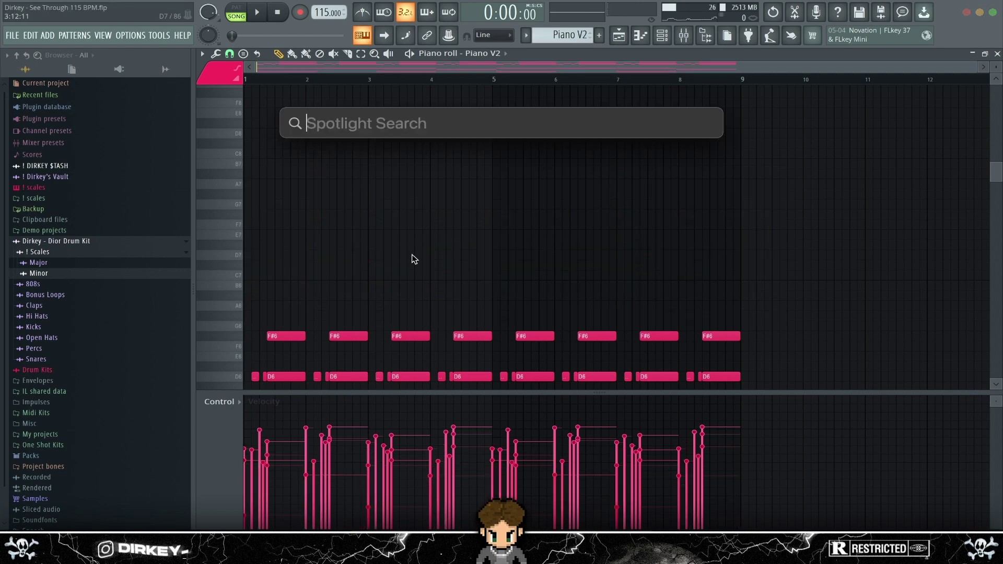
pyautogui.click(395, 225)
pyautogui.scroll(-5, 403, 235)
pyautogui.press('space')
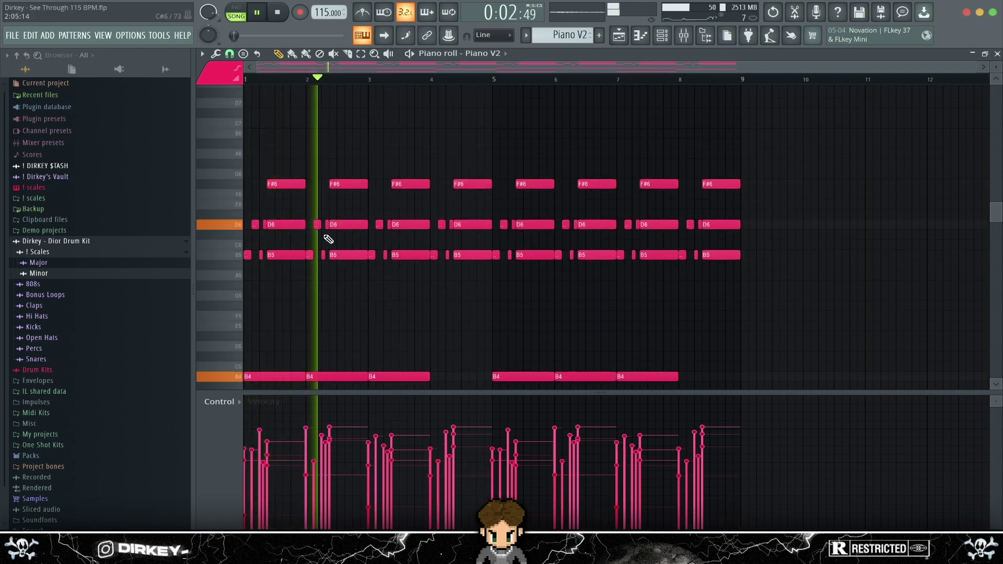
pyautogui.press('space')
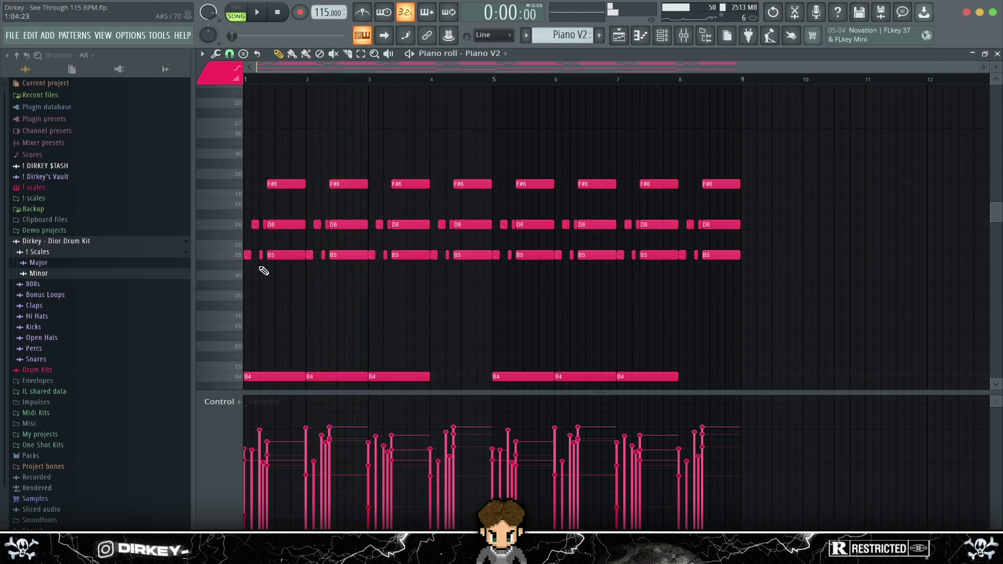
# Select the first bar's short B5 and D6 notes and its long F#6 note to examine the lower pattern
pyautogui.moveTo(267, 260); pyautogui.dragTo(245, 202)
pyautogui.moveTo(262, 267); pyautogui.dragTo(245, 193)
pyautogui.click(299, 147)
pyautogui.scroll(3, 258, 79)
pyautogui.moveTo(265, 205); pyautogui.dragTo(250, 260)
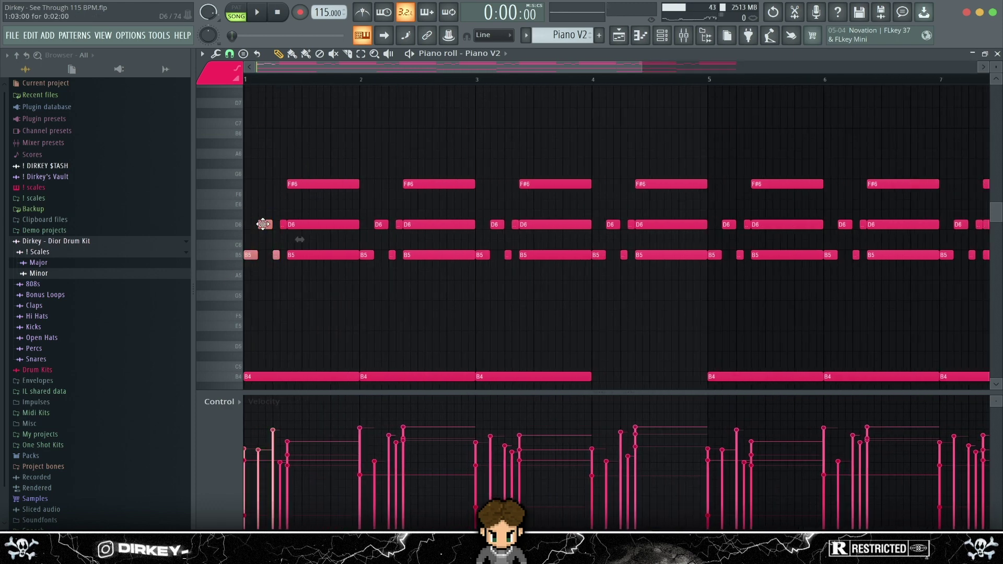
pyautogui.click(307, 184)
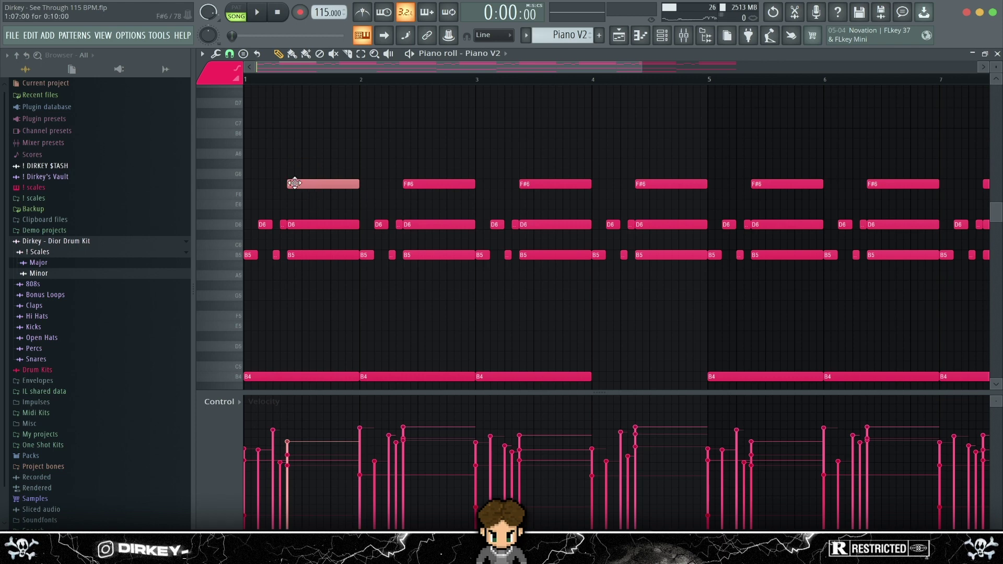
# Restore the deleted upper melody notes and play the full Piano V2 pattern from the start
pyautogui.hotkey('ctrl', 'd')
pyautogui.press('space')
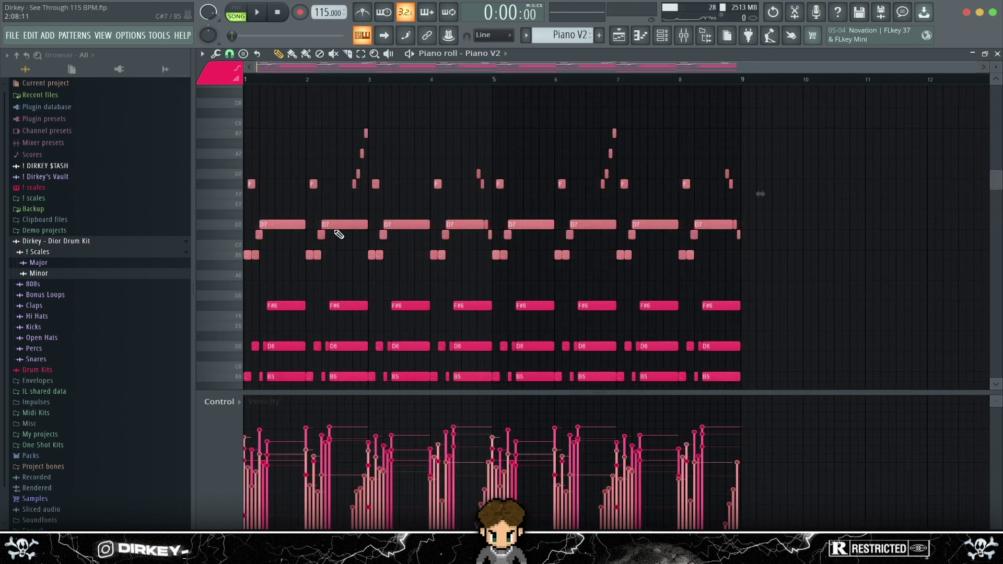
pyautogui.press('space')
pyautogui.scroll(-1, 515, 275)
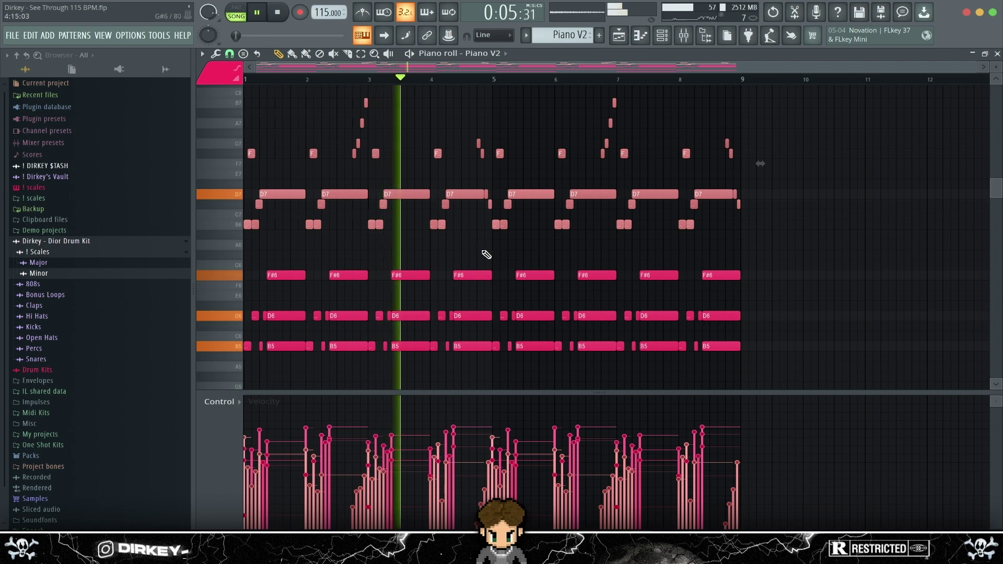
pyautogui.press('space')
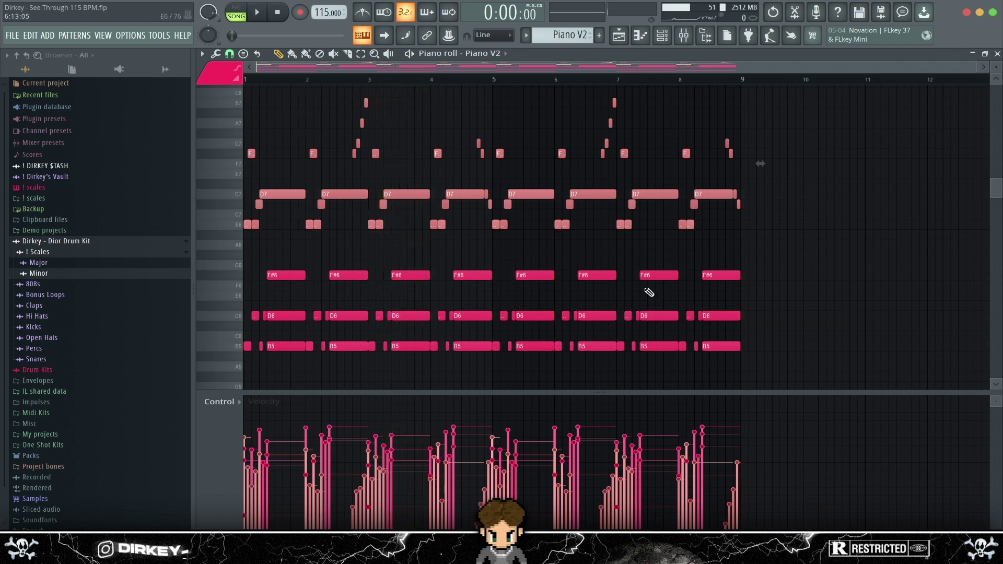
# Select all the B5, D6 and F#6 notes, and single out the first bar's F#7, D7 and D6 notes for comparison
pyautogui.moveTo(778, 251); pyautogui.dragTo(214, 371)
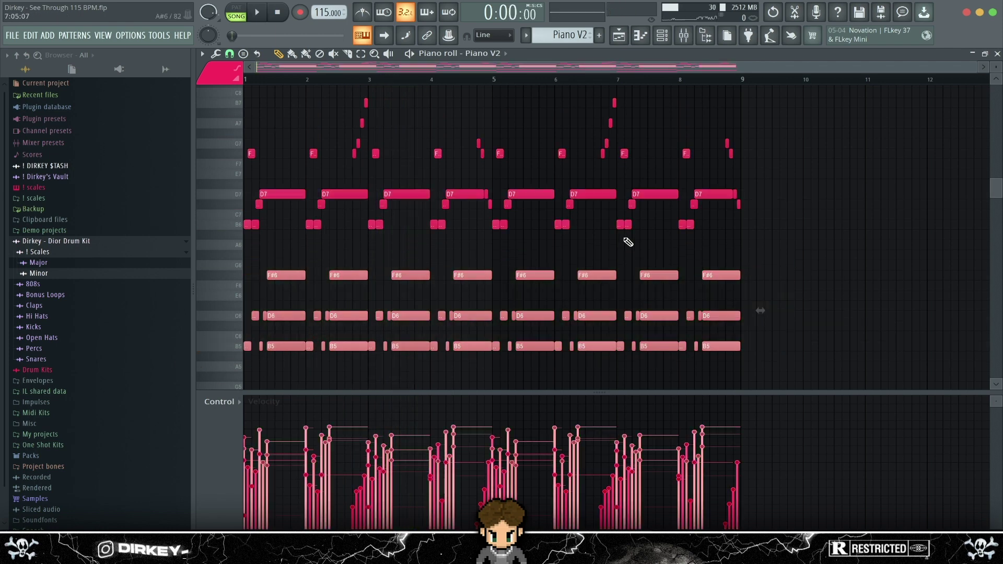
pyautogui.scroll(1, 308, 146)
pyautogui.scroll(2, 288, 66)
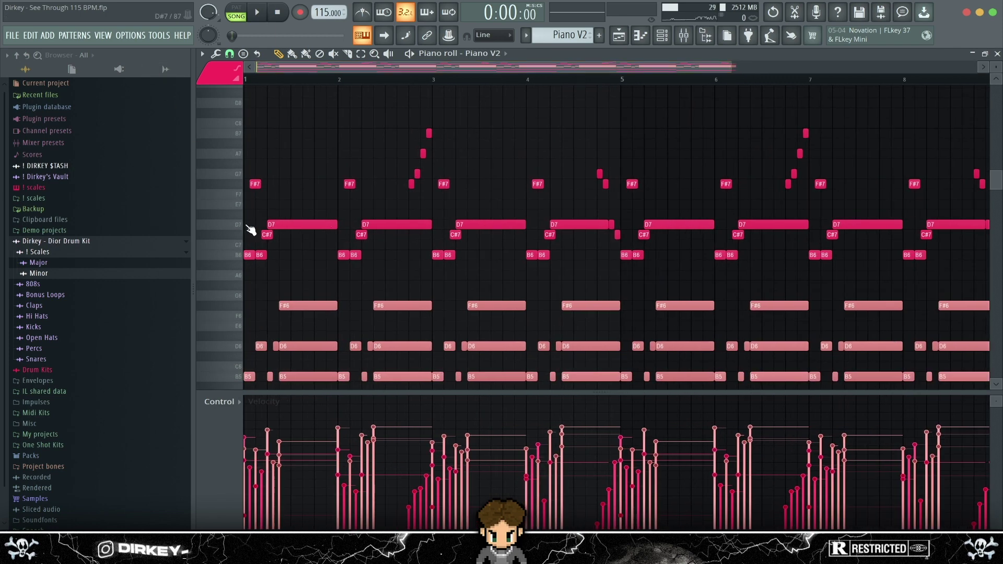
pyautogui.click(263, 386)
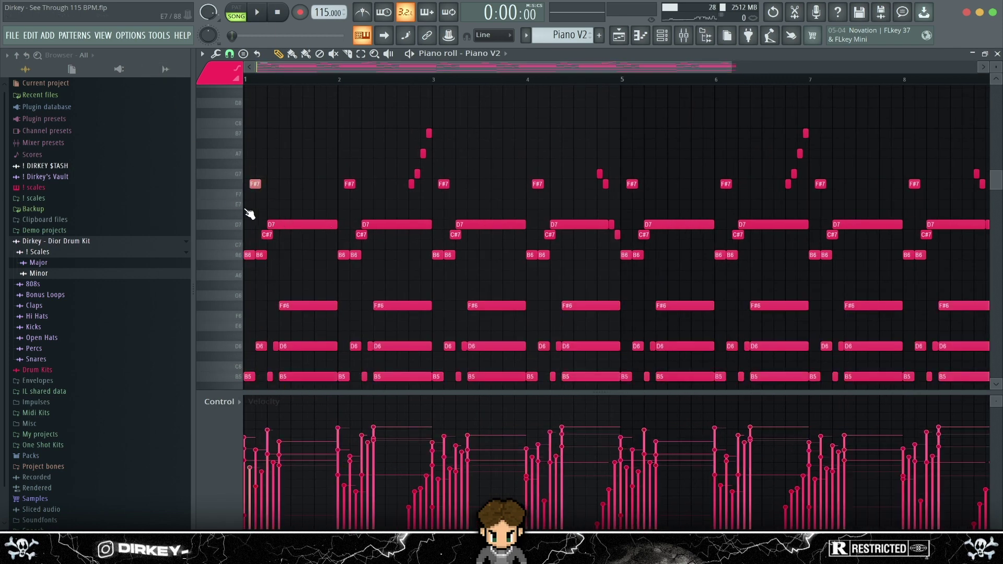
pyautogui.moveTo(285, 202); pyautogui.dragTo(299, 230)
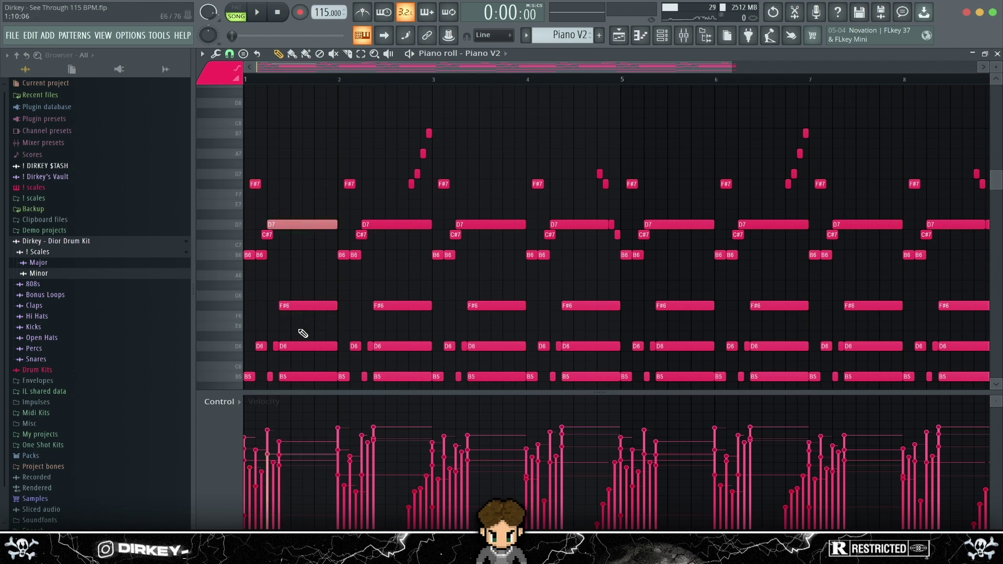
pyautogui.moveTo(298, 330); pyautogui.dragTo(314, 351)
pyautogui.scroll(-1, 312, 342)
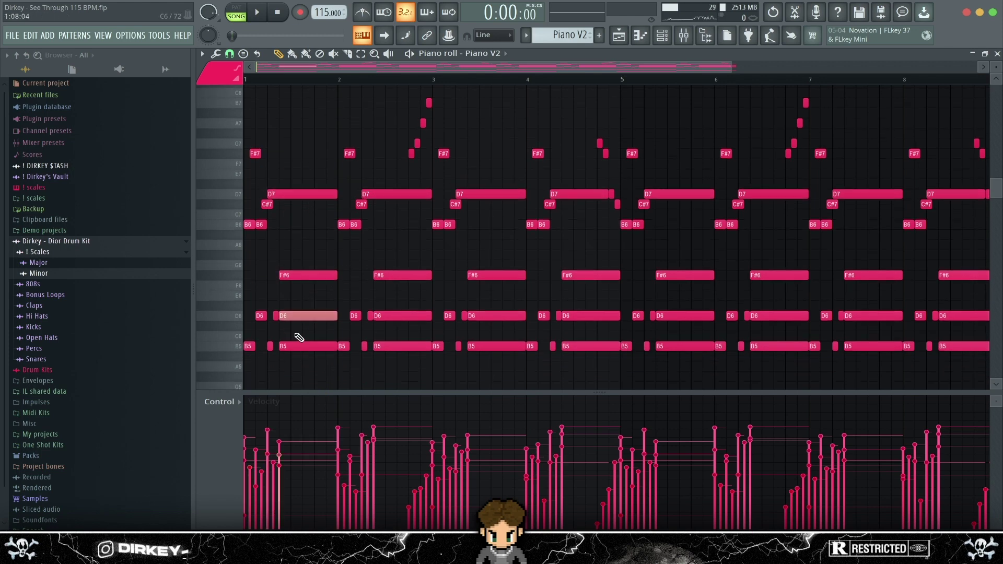
# Highlight the rising notes before bar 3 and the G7 and F#7 notes before bar 5, and play both passages
pyautogui.scroll(1, 307, 273)
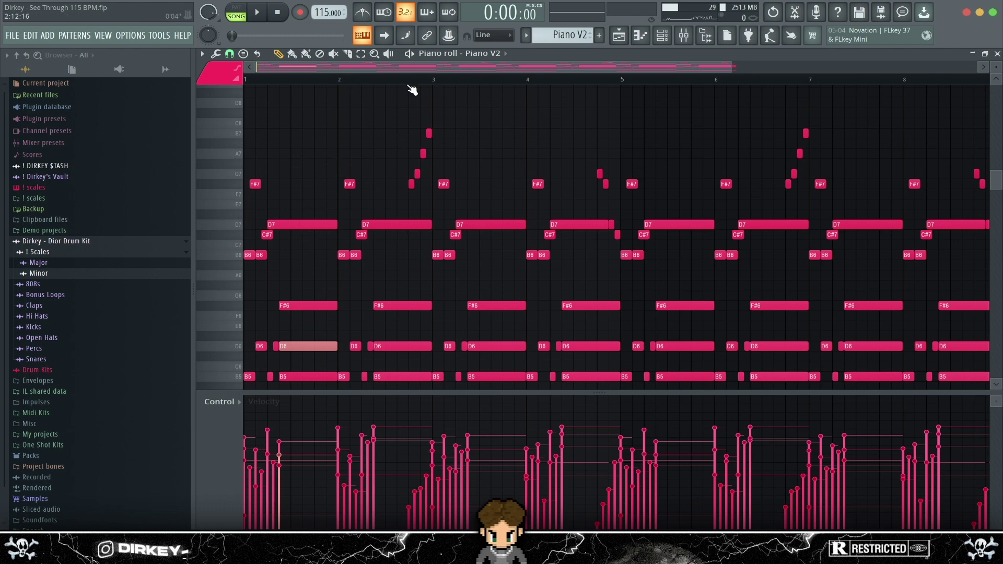
pyautogui.scroll(-1, 350, 67)
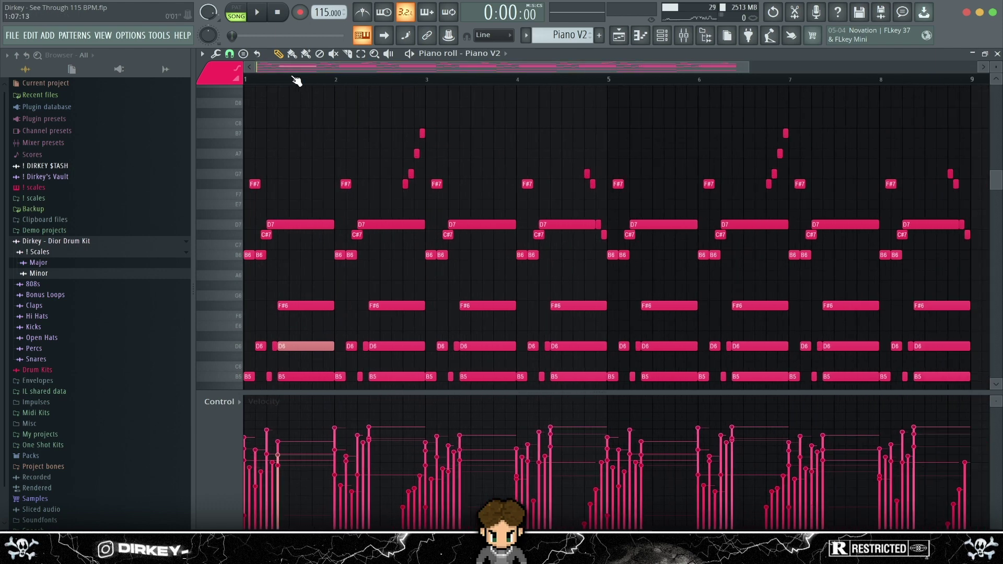
pyautogui.scroll(1, 418, 67)
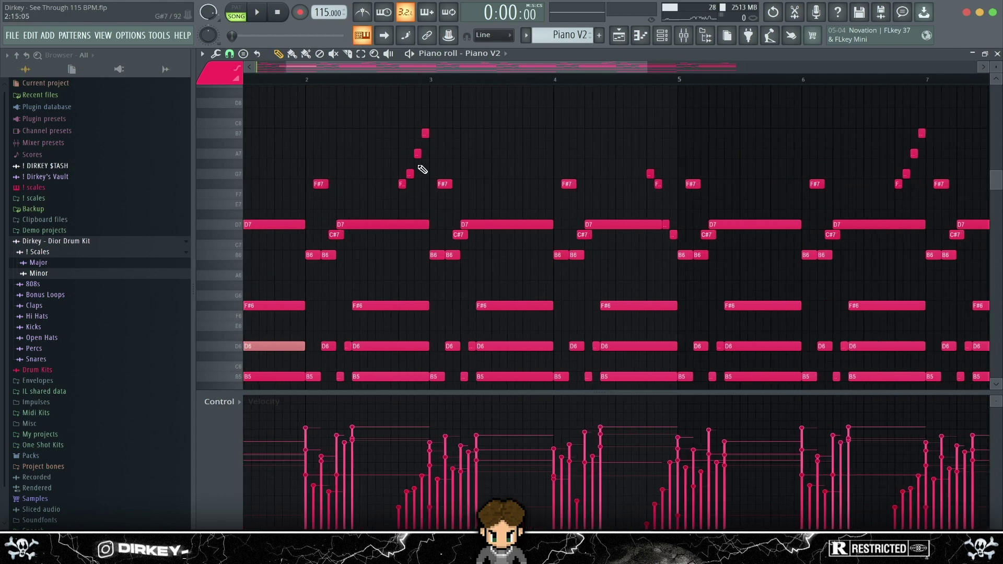
pyautogui.moveTo(376, 96); pyautogui.dragTo(431, 189)
pyautogui.moveTo(407, 71); pyautogui.dragTo(535, 71)
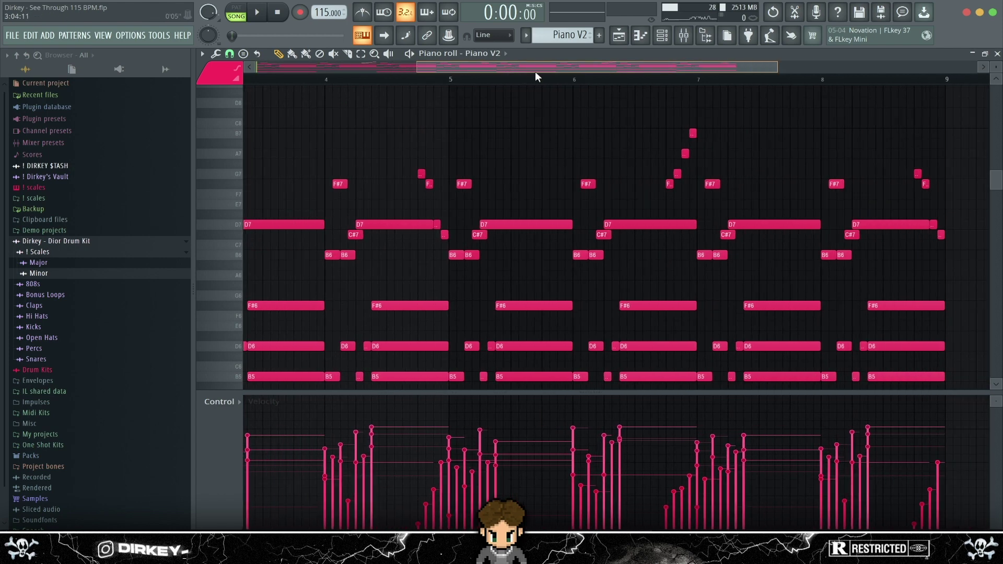
pyautogui.scroll(-2, 535, 71)
pyautogui.moveTo(331, 63); pyautogui.dragTo(306, 64)
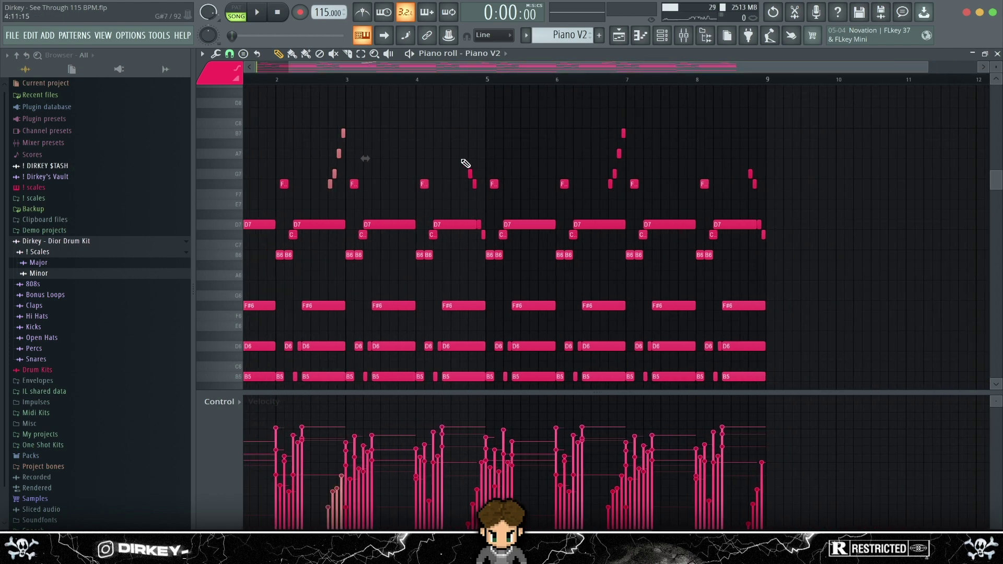
pyautogui.moveTo(463, 160); pyautogui.dragTo(484, 197)
pyautogui.press('space')
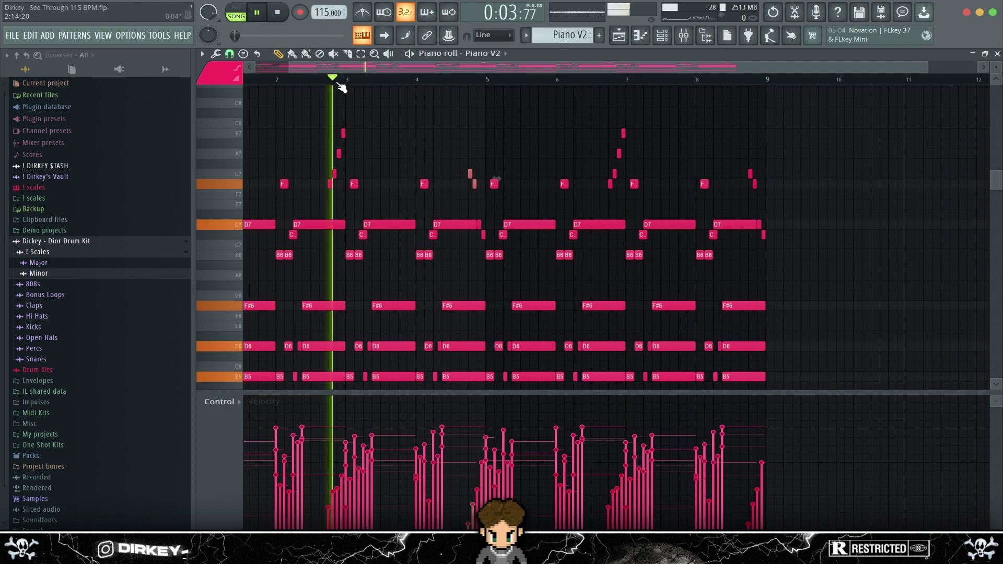
pyautogui.click(462, 81)
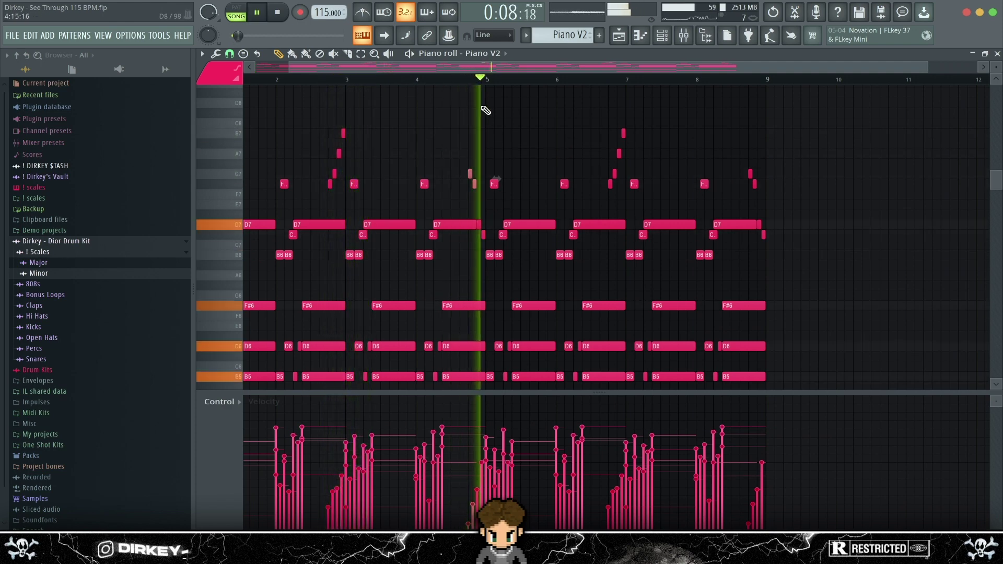
pyautogui.press('space')
# Select the rising F#7, G7, A7 and B7 run before bar 3 and the descending notes from G7 to C#7 before bar 5
pyautogui.scroll(3, 332, 70)
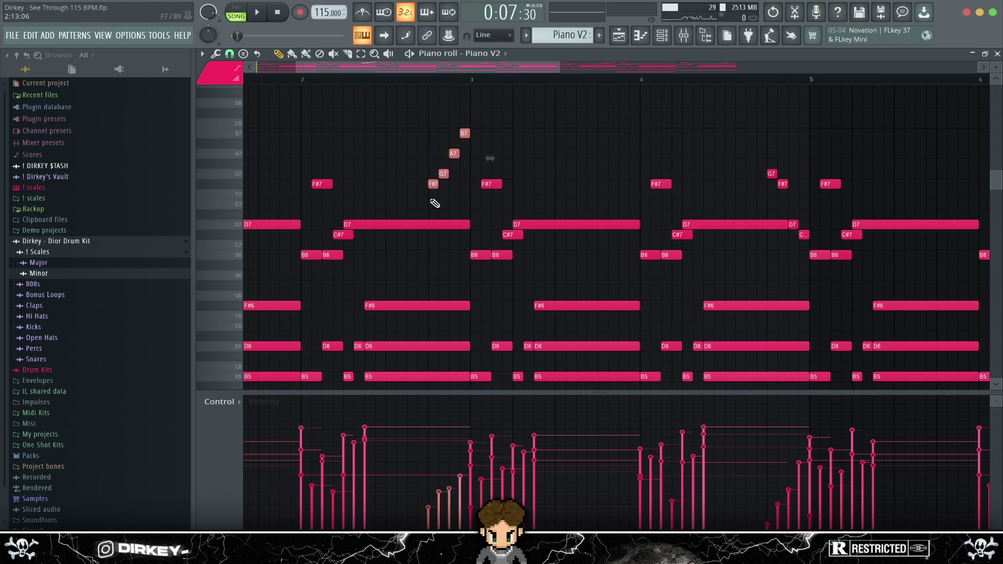
pyautogui.scroll(-1, 418, 168)
pyautogui.moveTo(393, 109); pyautogui.dragTo(441, 202)
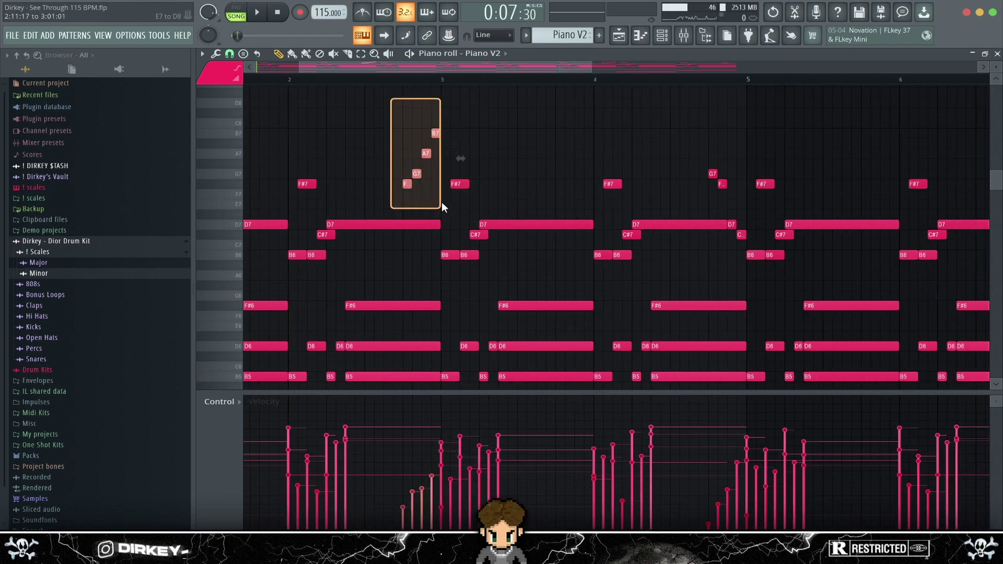
pyautogui.moveTo(383, 115); pyautogui.dragTo(434, 200)
pyautogui.moveTo(684, 148); pyautogui.dragTo(744, 239)
# Select the G7 and F#7 pair and the D7 and C#7 pair before bar 5 in turn, and play that passage
pyautogui.scroll(1, 618, 70)
pyautogui.moveTo(574, 69); pyautogui.dragTo(699, 69)
pyautogui.moveTo(357, 173); pyautogui.dragTo(387, 216)
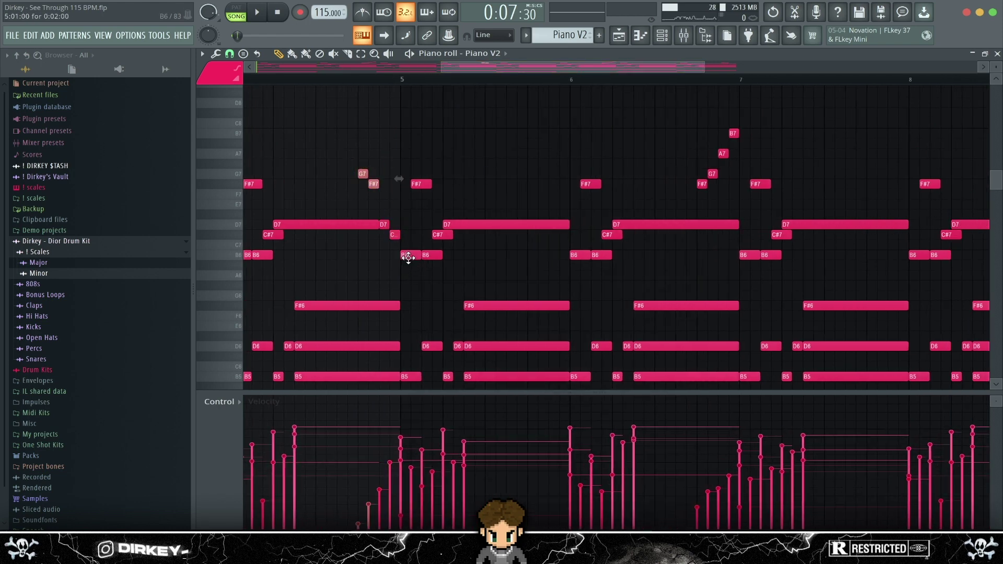
pyautogui.scroll(1, 362, 156)
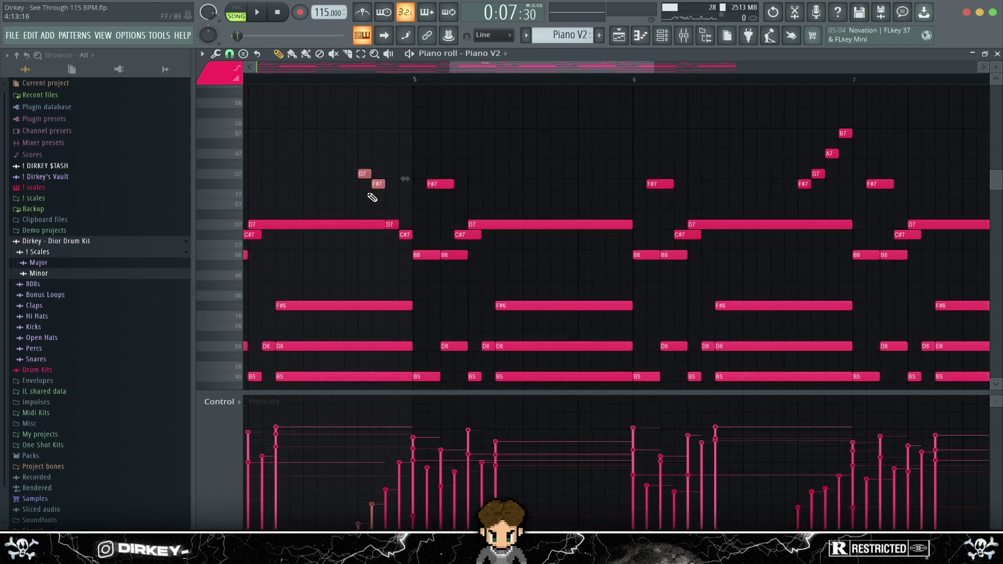
pyautogui.moveTo(394, 220); pyautogui.dragTo(411, 241)
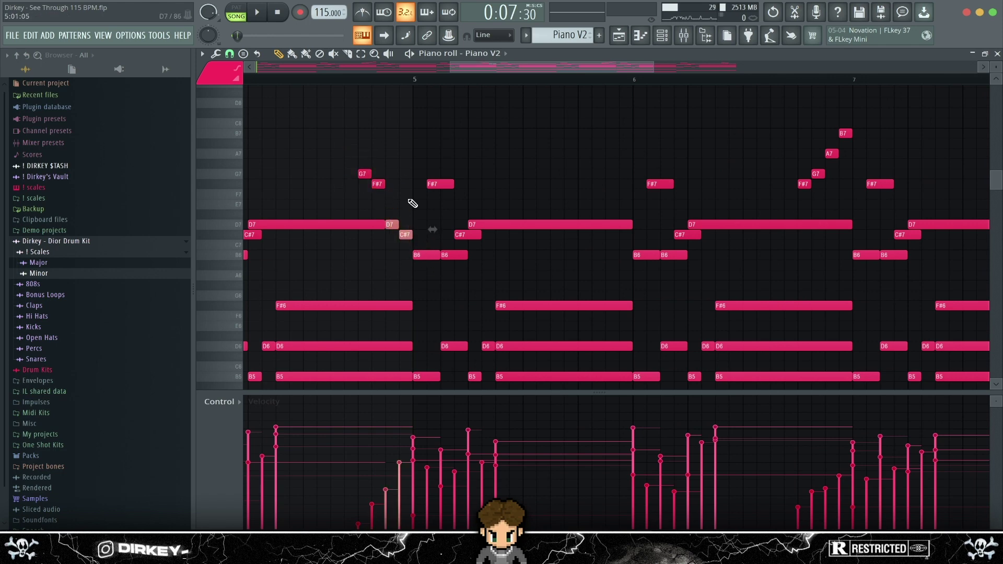
pyautogui.press('space')
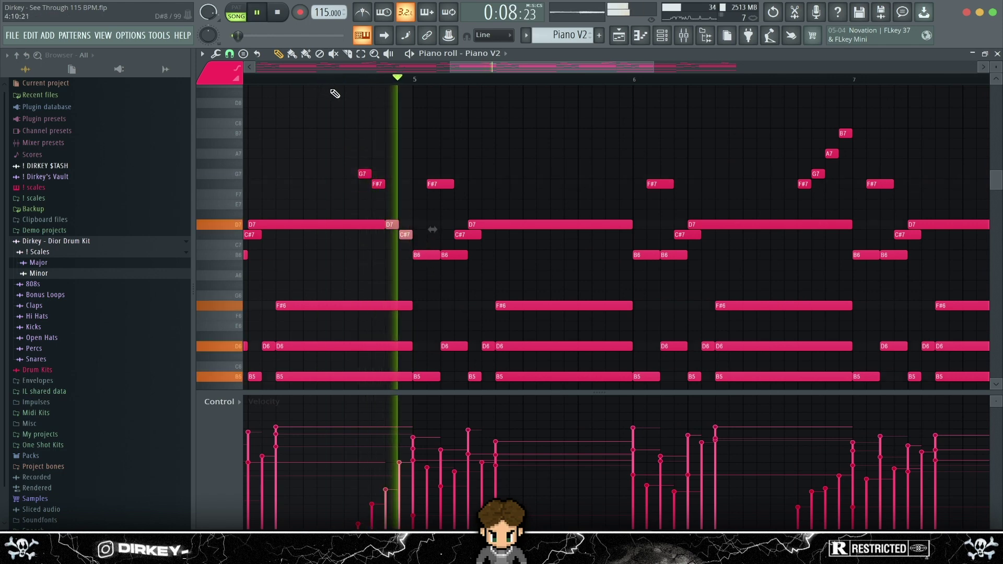
pyautogui.press('space')
pyautogui.scroll(-2, 353, 87)
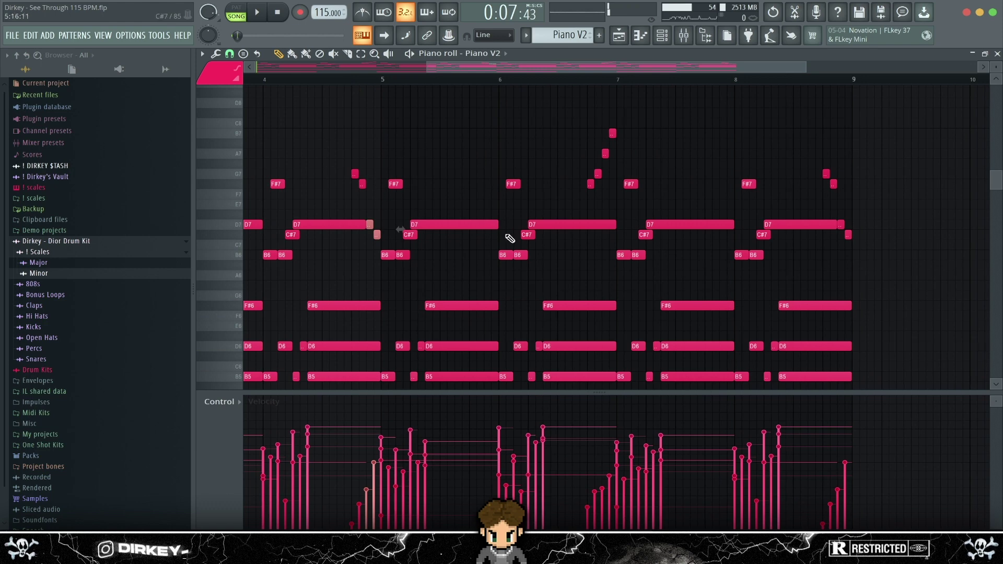
# Select the rising F#7 to B7 run before bar 7, and the low B3 notes in bars 1 and 3 and in bar 5
pyautogui.moveTo(547, 109); pyautogui.dragTo(617, 208)
pyautogui.hscroll(5, 591, 68)
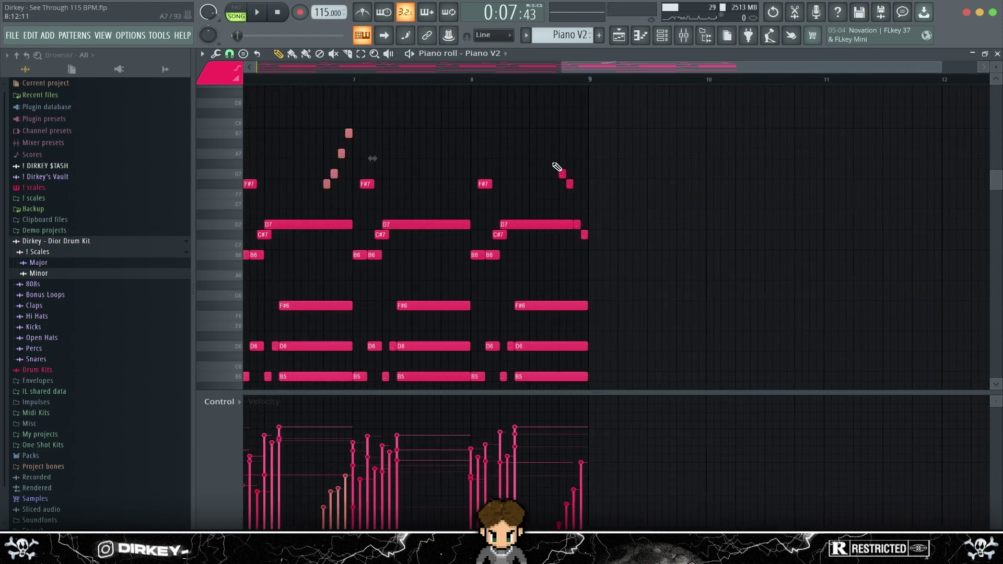
pyautogui.scroll(-8, 543, 146)
pyautogui.scroll(-4, 481, 80)
pyautogui.scroll(-4, 470, 204)
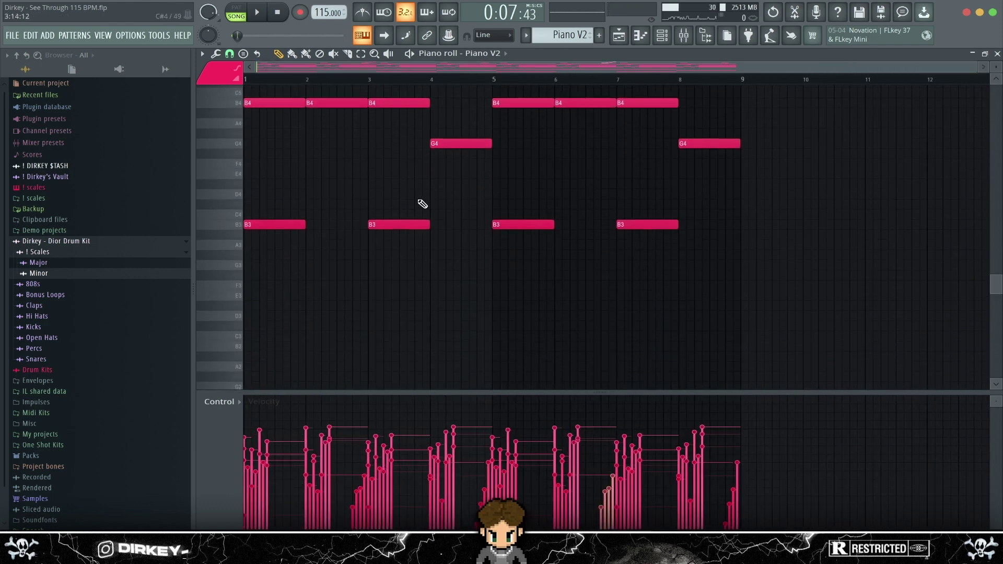
pyautogui.scroll(1, 451, 208)
pyautogui.moveTo(267, 239); pyautogui.dragTo(418, 264)
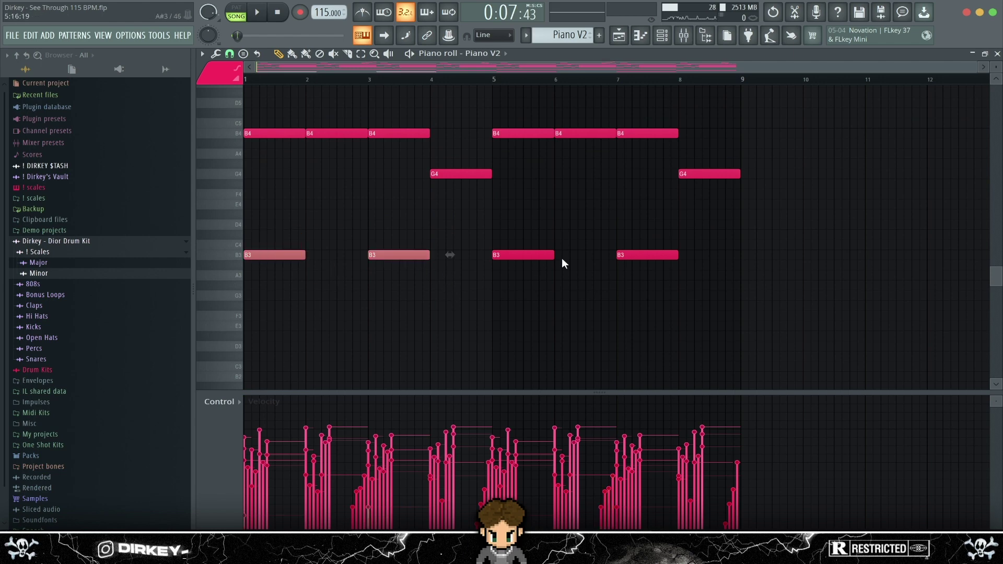
pyautogui.moveTo(462, 210); pyautogui.dragTo(640, 264)
# Try the bar 4 G4 note an octave lower at G3 and return it to G4
pyautogui.moveTo(391, 146); pyautogui.dragTo(703, 193)
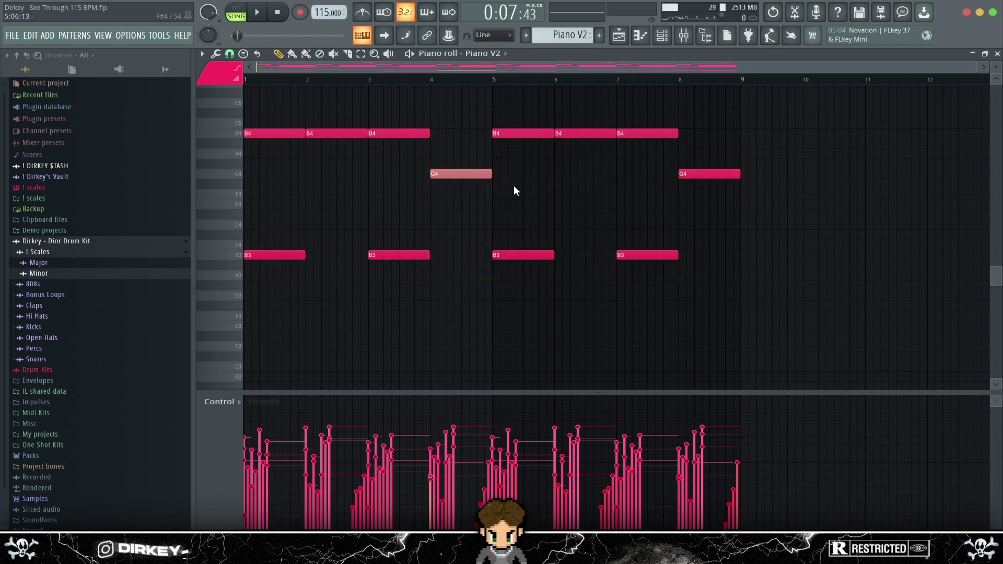
pyautogui.hotkey('ctrl', 'Down')
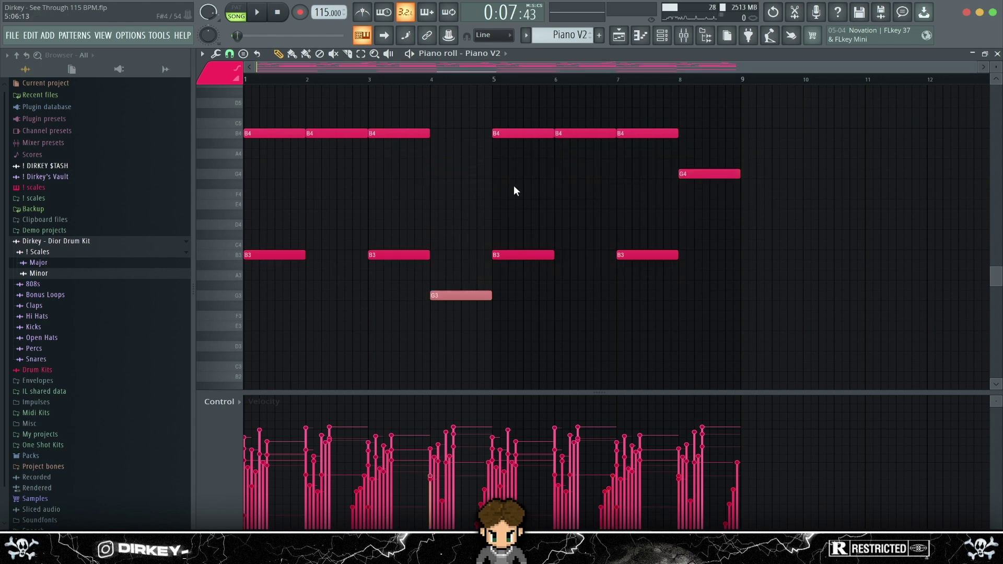
pyautogui.hotkey('ctrl', 'Up')
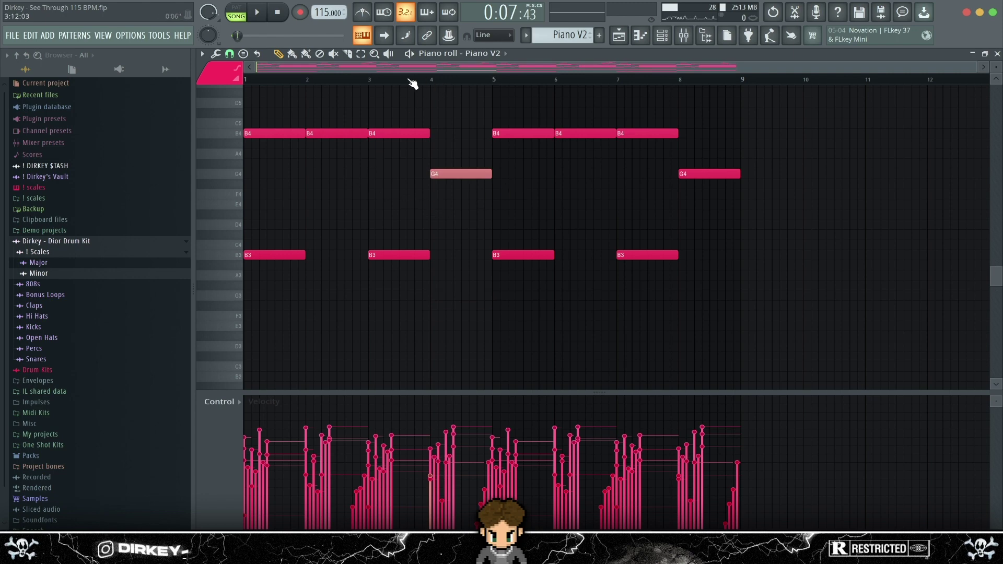
# Play the passage from bar 4 into bar 5, and select the B4 note that starts at bar 5
pyautogui.press('space')
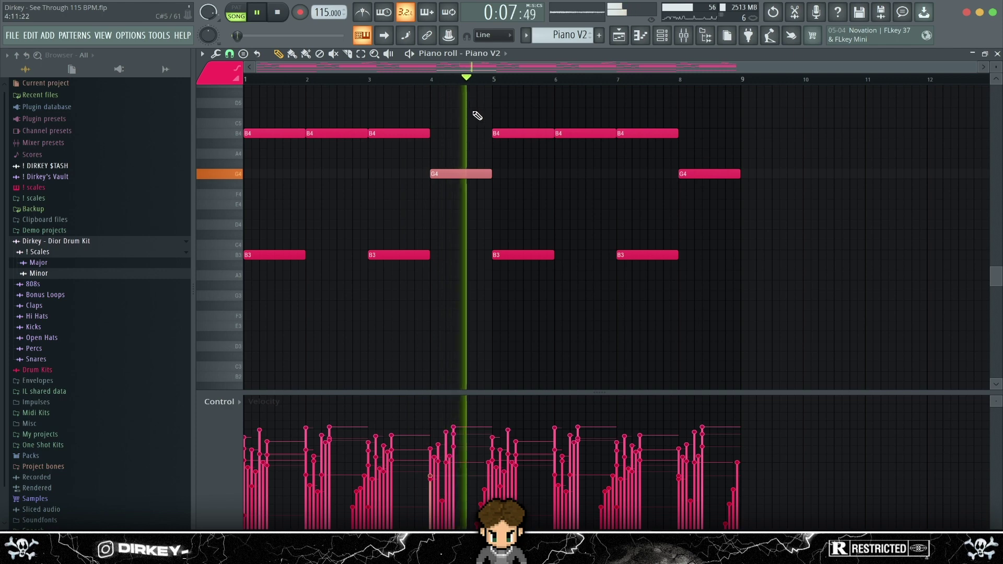
pyautogui.scroll(7, 491, 209)
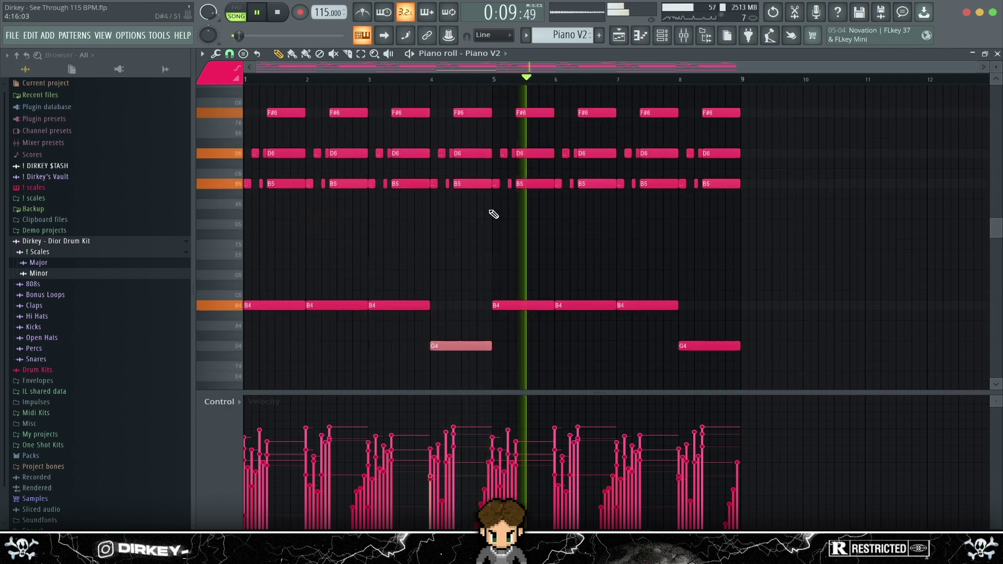
pyautogui.press('space')
pyautogui.scroll(6, 463, 210)
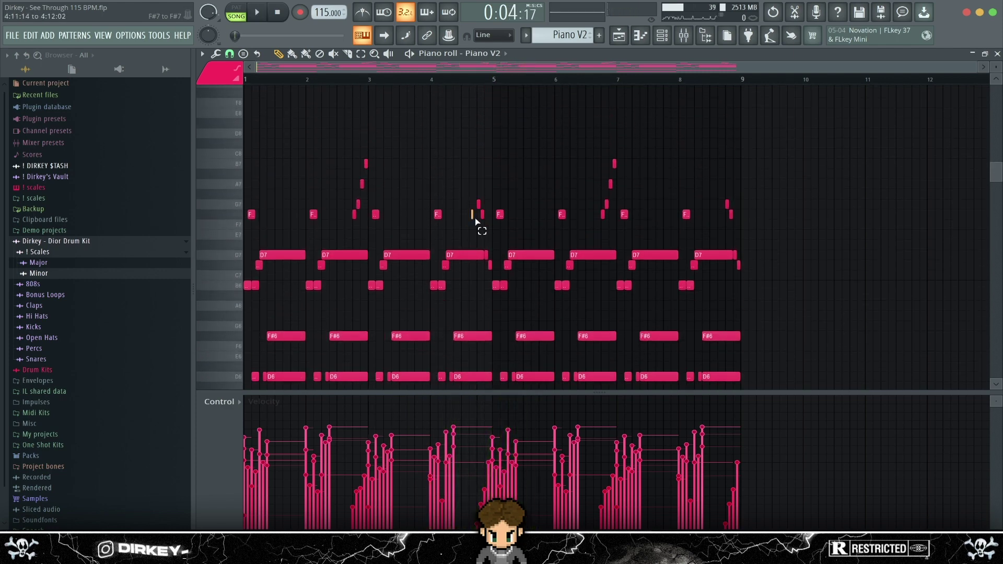
pyautogui.scroll(-10, 492, 226)
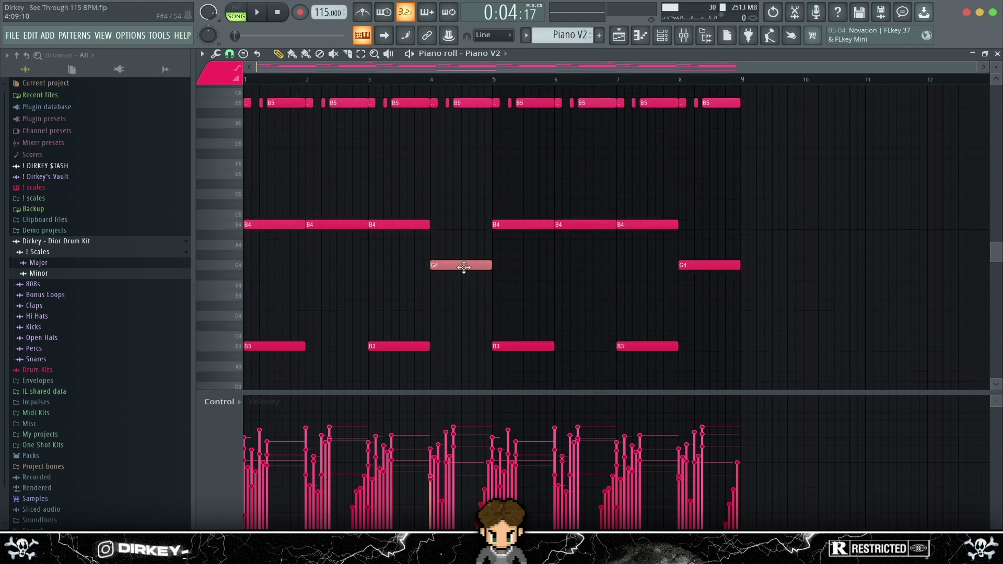
pyautogui.moveTo(514, 210); pyautogui.dragTo(529, 247)
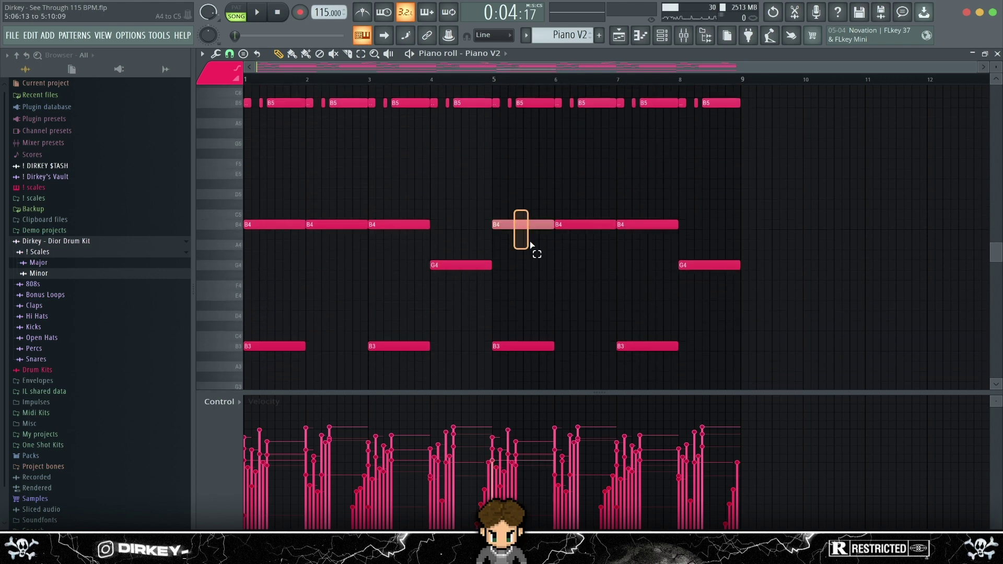
# Select the B5, D6 and F#6 notes of the first two bars, single out each bar to compare velocities, and clear the selection
pyautogui.scroll(3, 510, 333)
pyautogui.scroll(1, 524, 327)
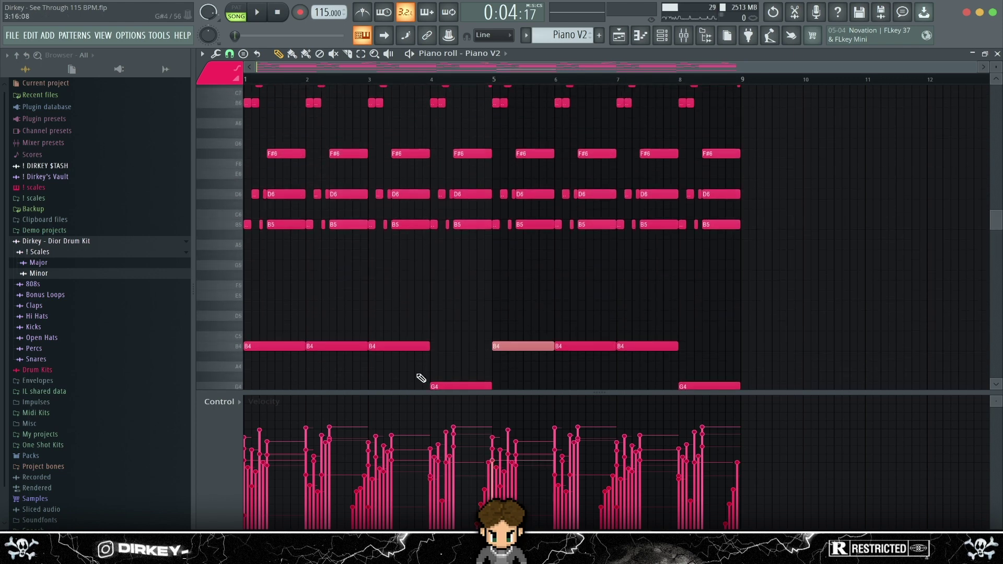
pyautogui.moveTo(366, 249); pyautogui.dragTo(241, 148)
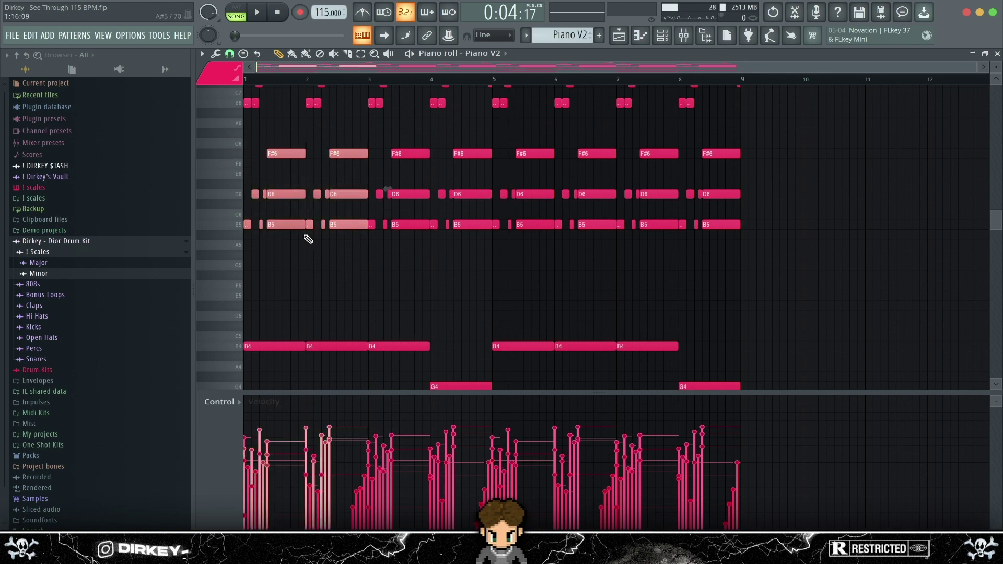
pyautogui.moveTo(301, 241); pyautogui.dragTo(198, 111)
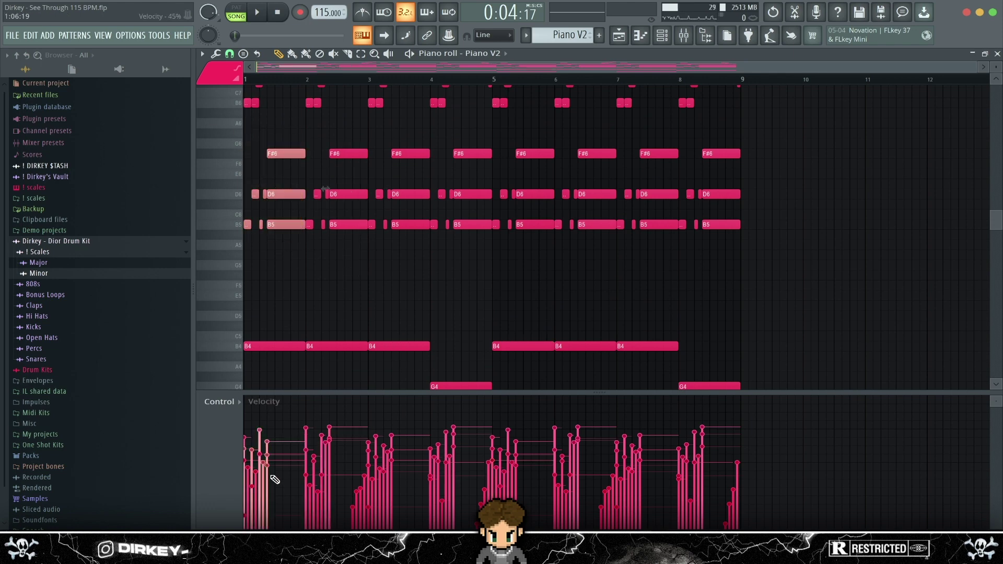
pyautogui.moveTo(370, 258); pyautogui.dragTo(309, 150)
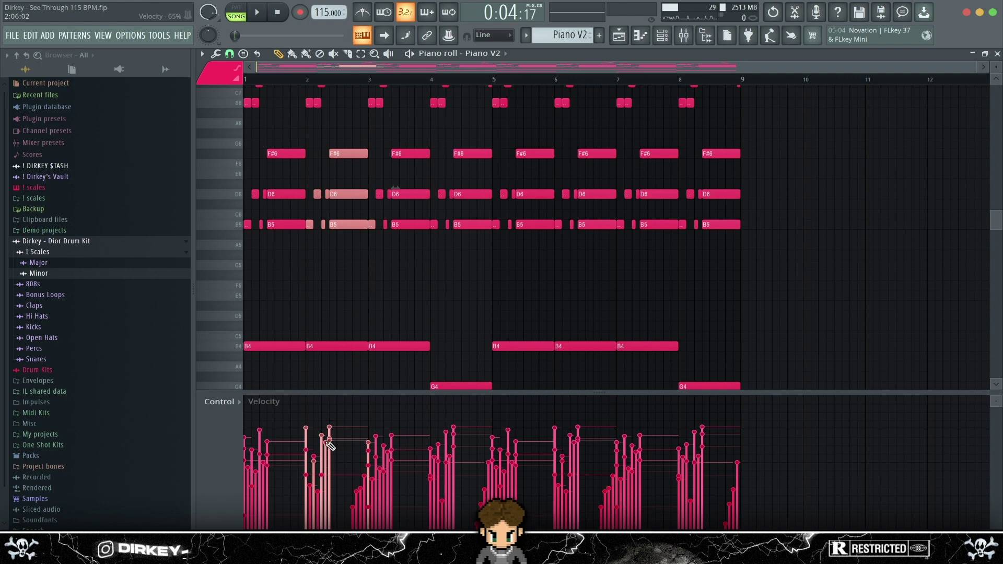
pyautogui.click(356, 295)
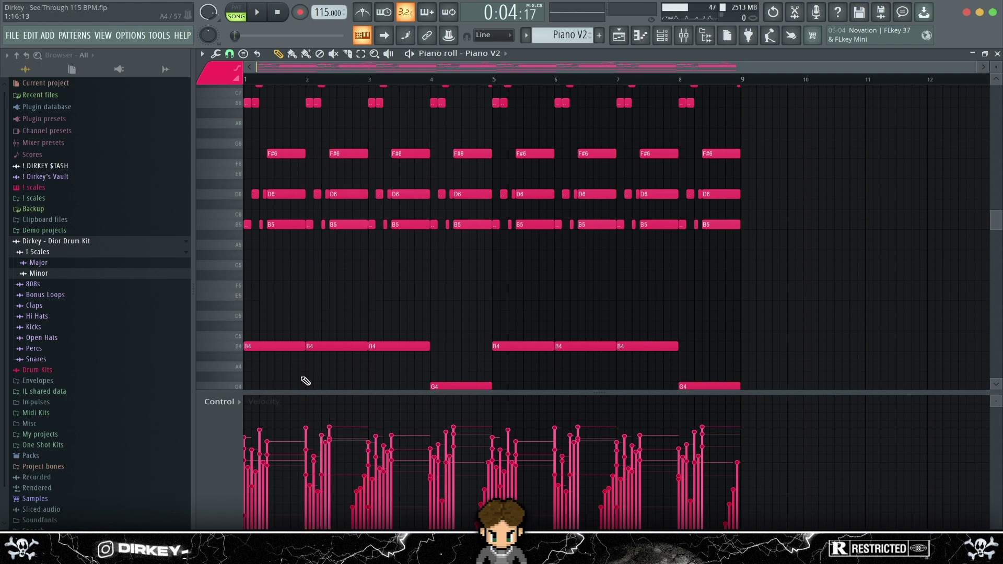
# Select the long B5, D6, F#6 and D7 notes of bar 2 and compare them with the low B3, B4 and G4 notes
pyautogui.scroll(2, 342, 302)
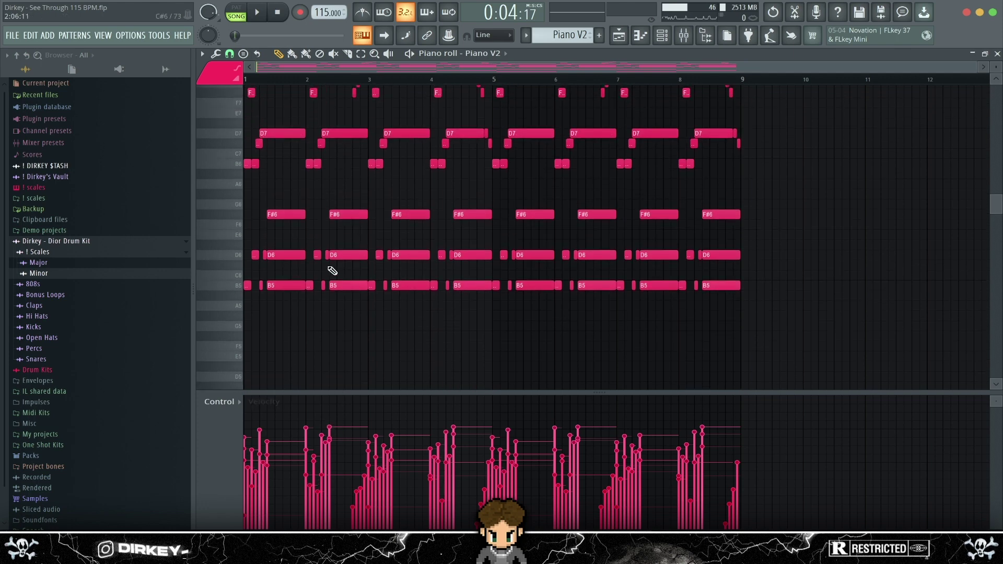
pyautogui.moveTo(353, 311); pyautogui.dragTo(342, 109)
pyautogui.scroll(-10, 407, 317)
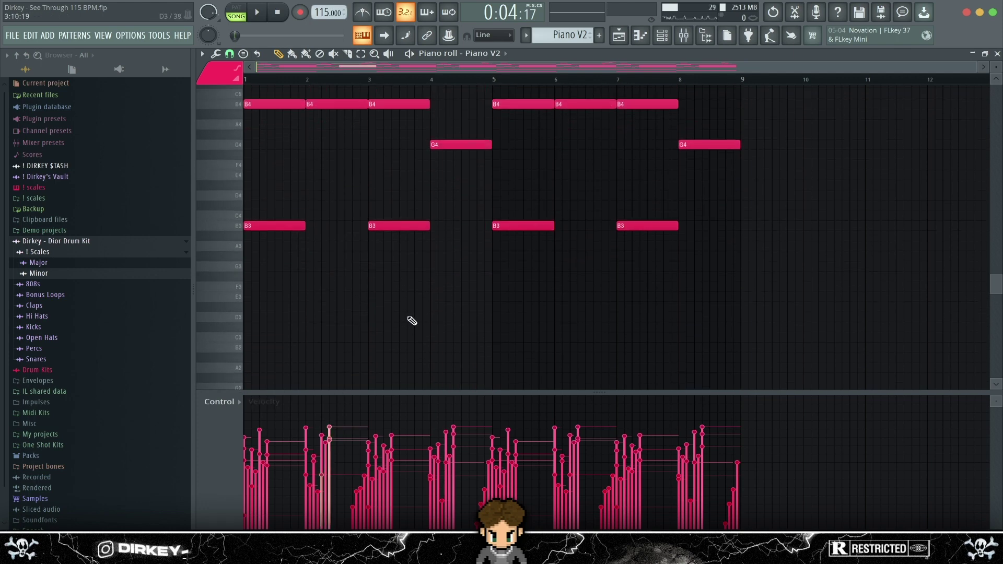
pyautogui.scroll(13, 411, 315)
pyautogui.scroll(1, 410, 314)
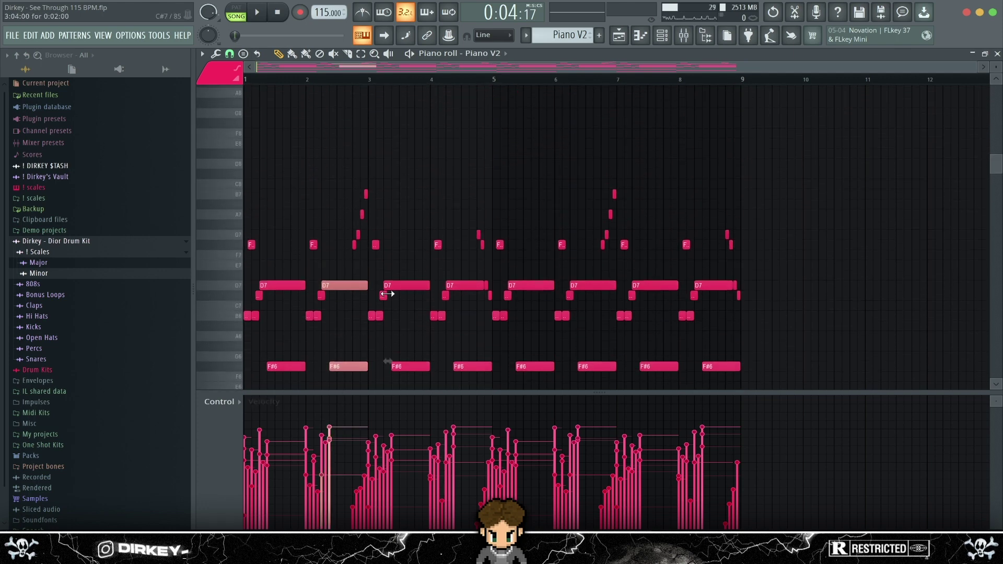
# Place the Piano V2 #2 pattern on Track 5 of the playlist, starting at bar 33
pyautogui.press('F5')
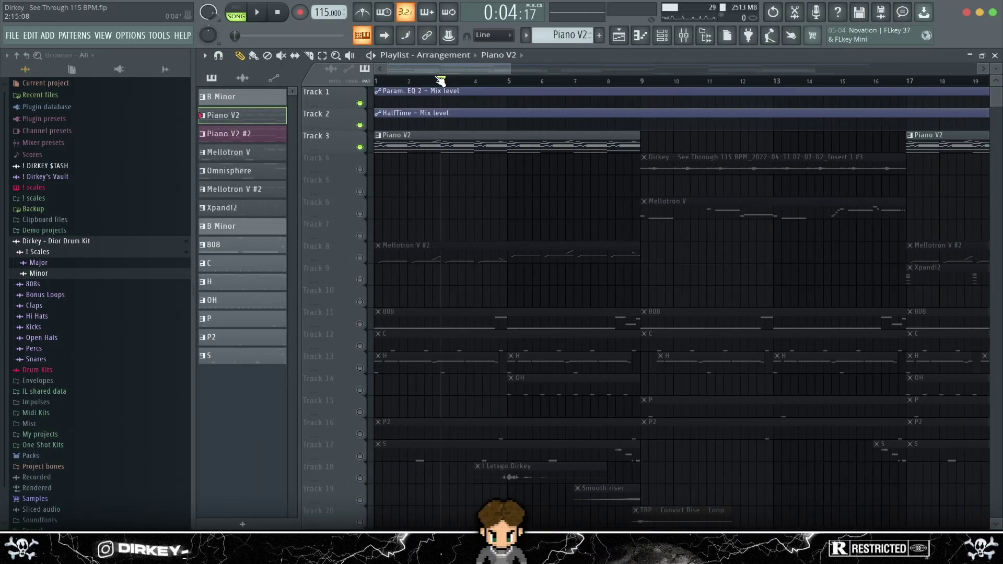
pyautogui.scroll(-3, 423, 101)
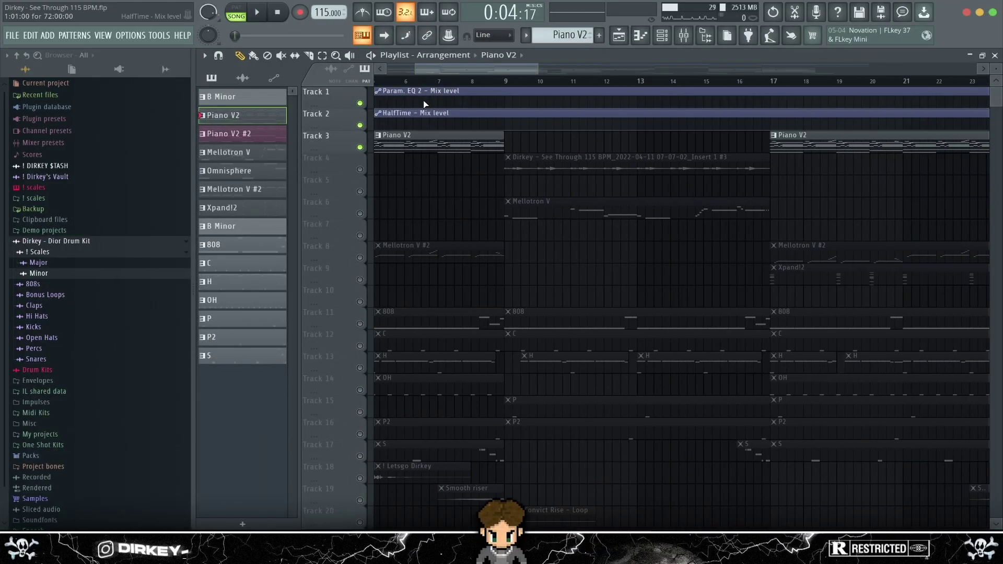
pyautogui.moveTo(443, 64); pyautogui.dragTo(563, 109)
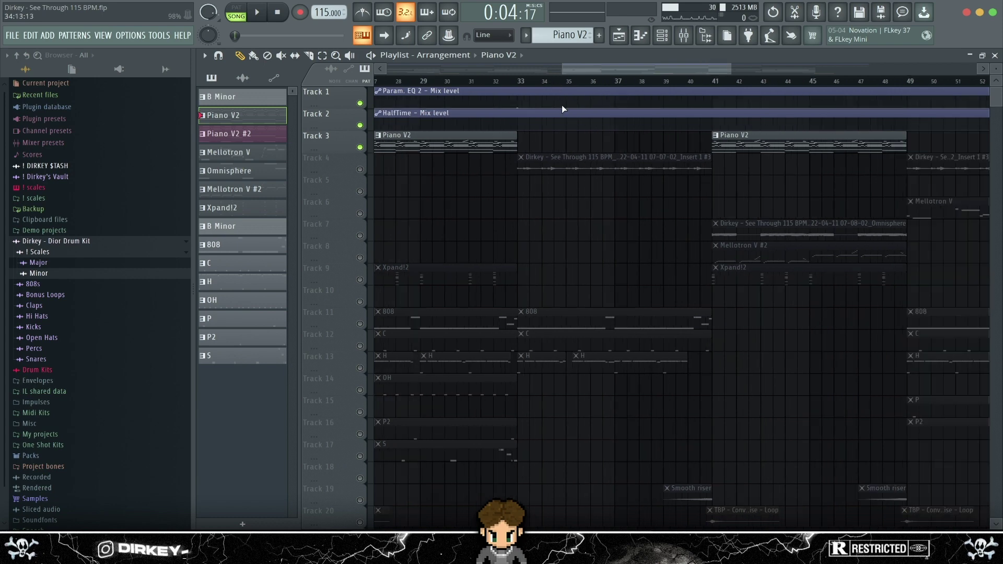
pyautogui.click(244, 132)
pyautogui.click(518, 187)
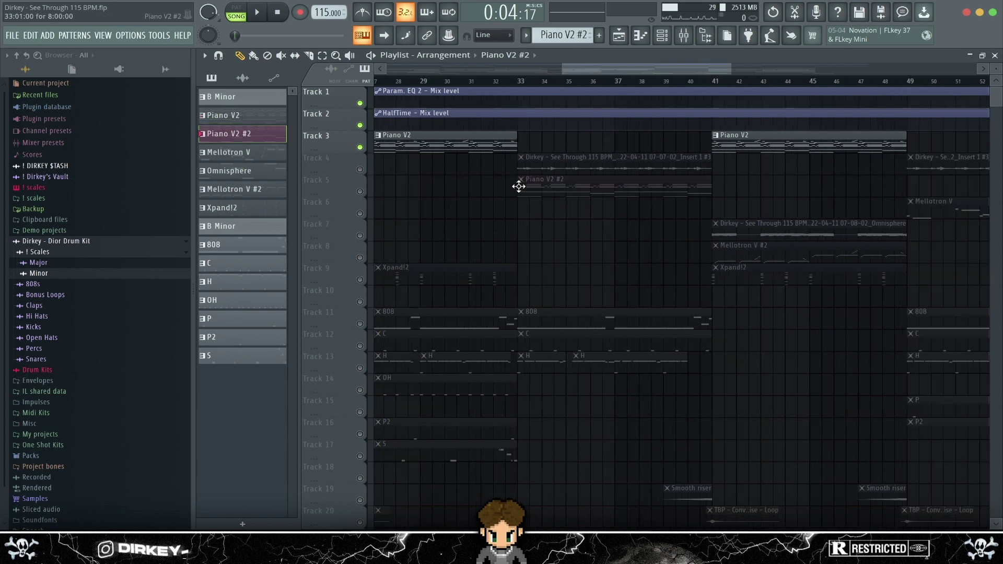
# Solo Track 5 and keep the two automation tracks, Track 1 and Track 2, enabled
pyautogui.rightClick(360, 192)
pyautogui.click(360, 126)
pyautogui.click(360, 103)
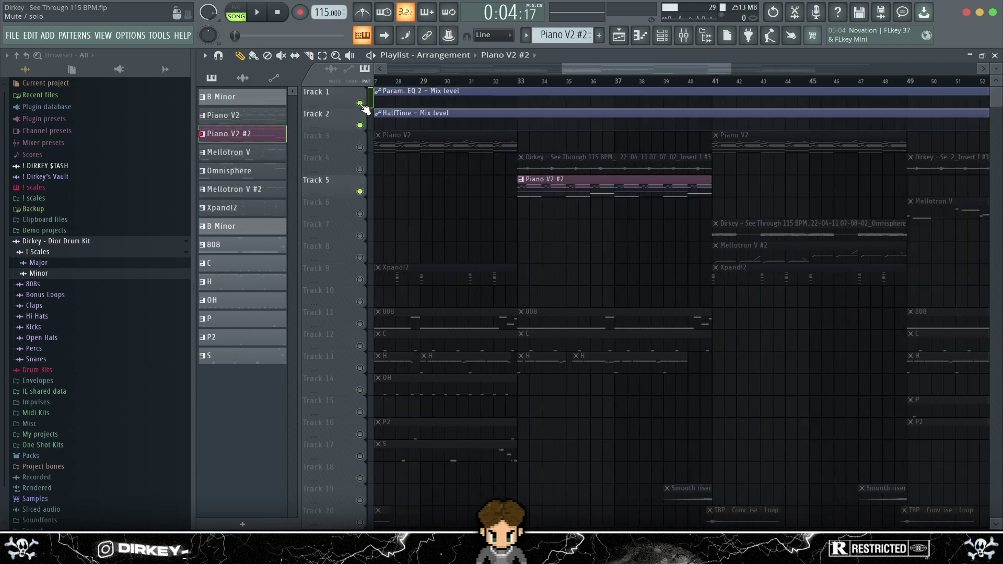
# Set the playback position to bar 33, open the Piano V2 #2 clip's notes, and examine the lower notes and the area above F#6
pyautogui.click(522, 84)
pyautogui.doubleClick(564, 188)
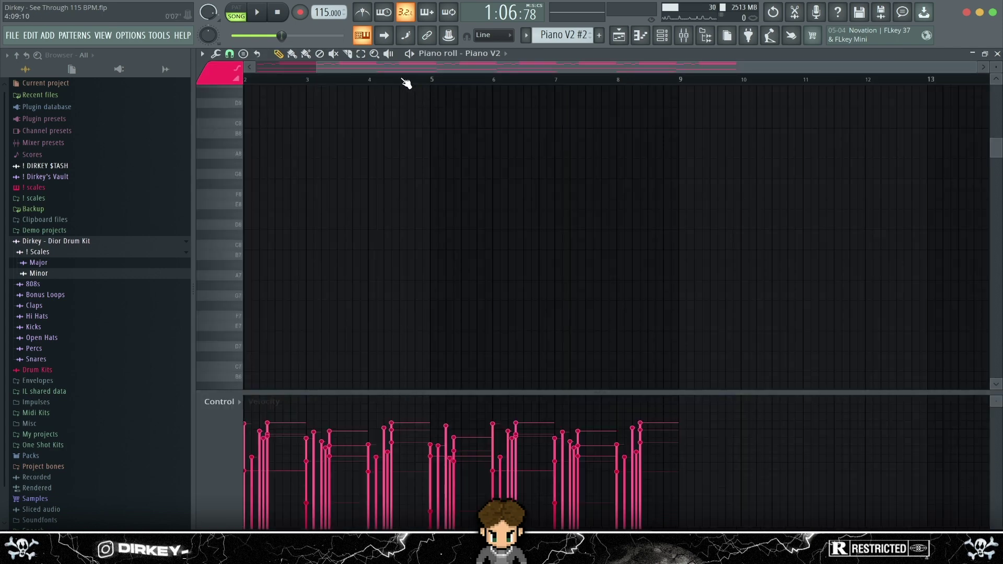
pyautogui.scroll(1, 431, 168)
pyautogui.scroll(-4, 434, 218)
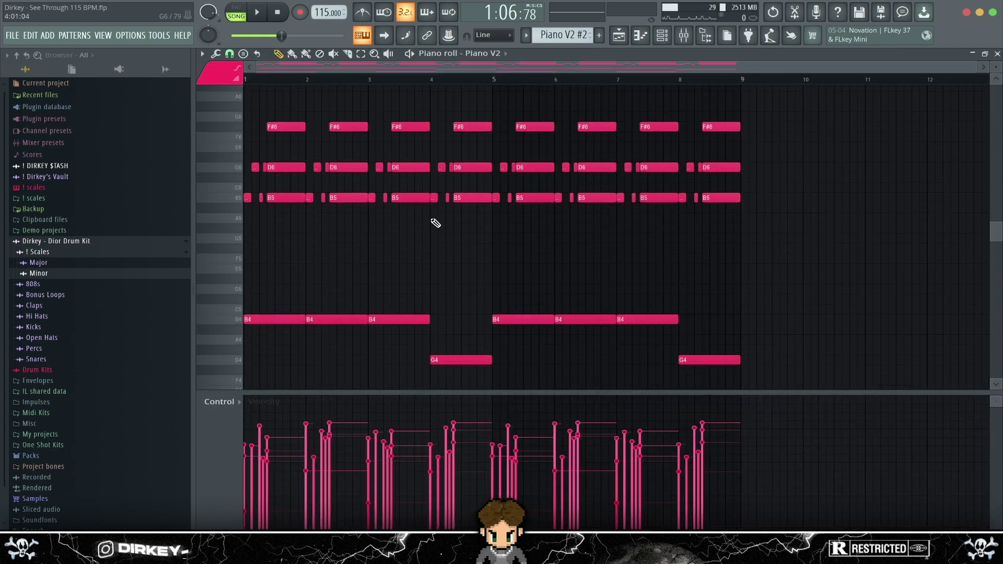
pyautogui.scroll(4, 437, 227)
pyautogui.moveTo(742, 182); pyautogui.dragTo(308, 103)
pyautogui.scroll(-4, 460, 261)
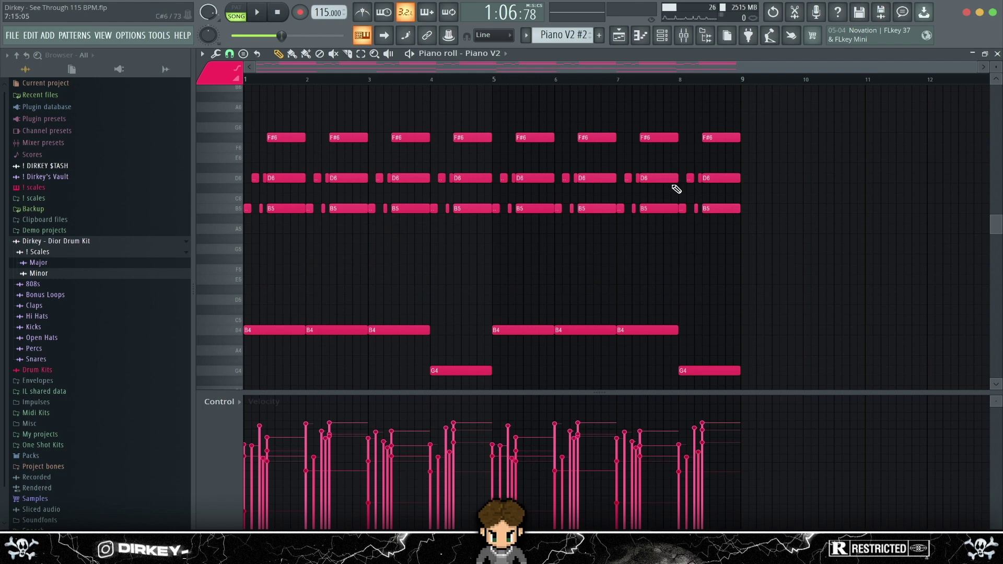
pyautogui.scroll(4, 414, 249)
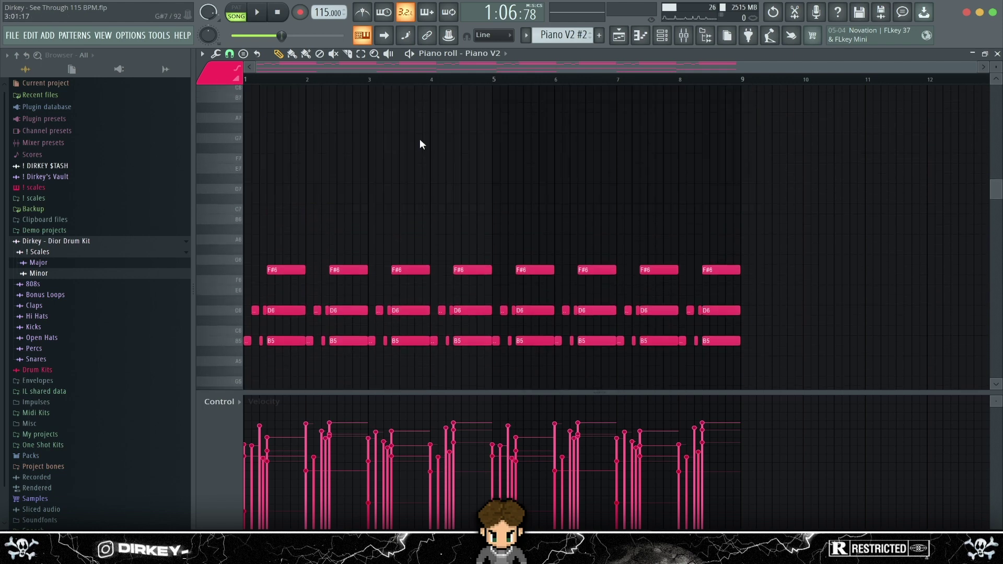
# Show the mixer, open RC-20 Retro Color on Insert 1, and examine its modules and low cut setting
pyautogui.press('F7')
pyautogui.press('F6')
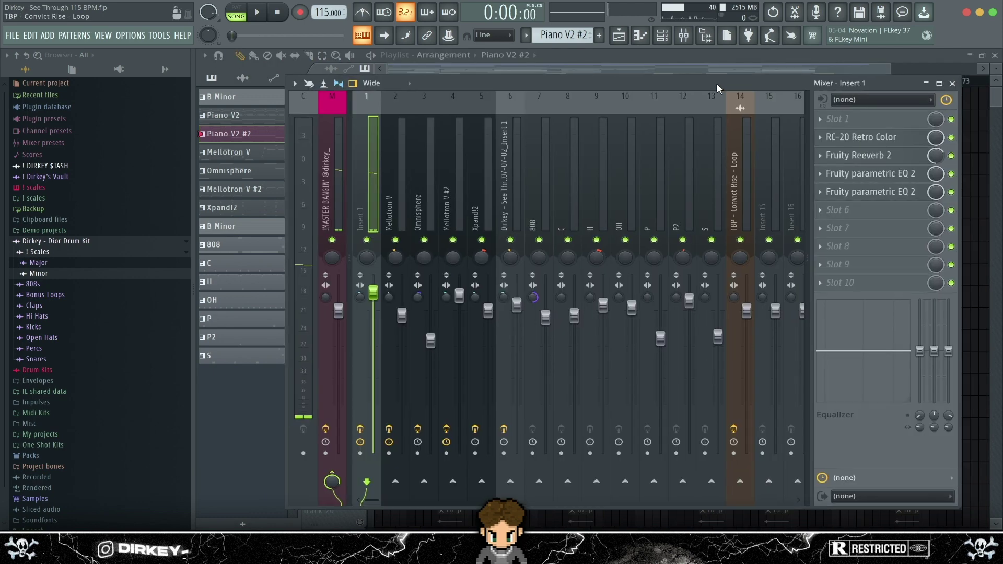
pyautogui.moveTo(716, 83); pyautogui.dragTo(424, 131)
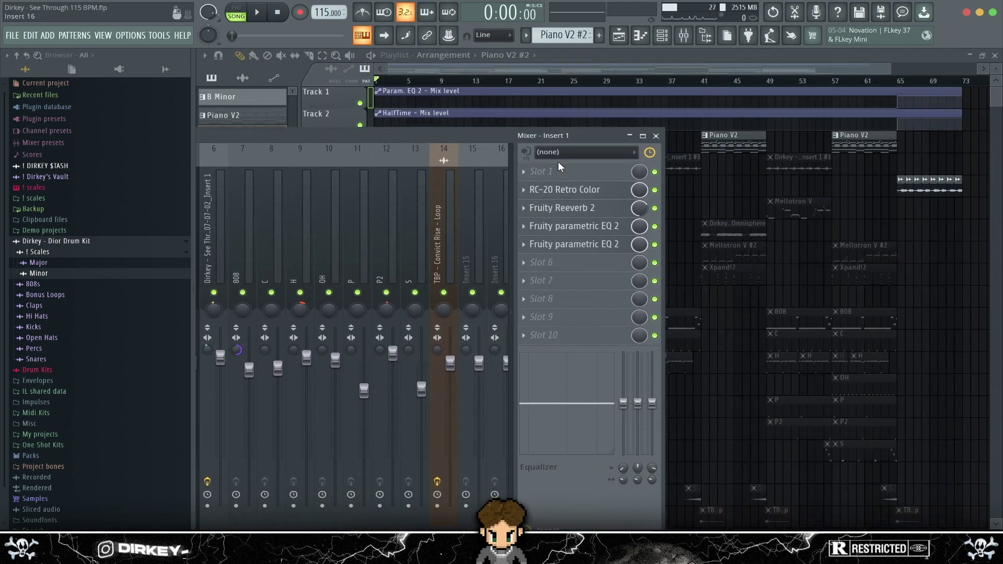
pyautogui.click(572, 192)
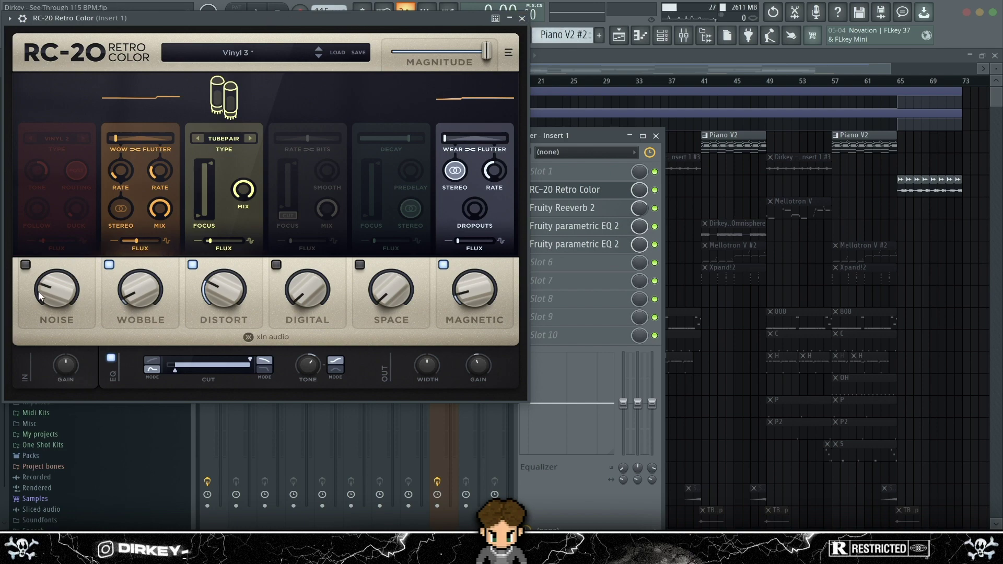
pyautogui.moveTo(196, 27); pyautogui.dragTo(277, 31)
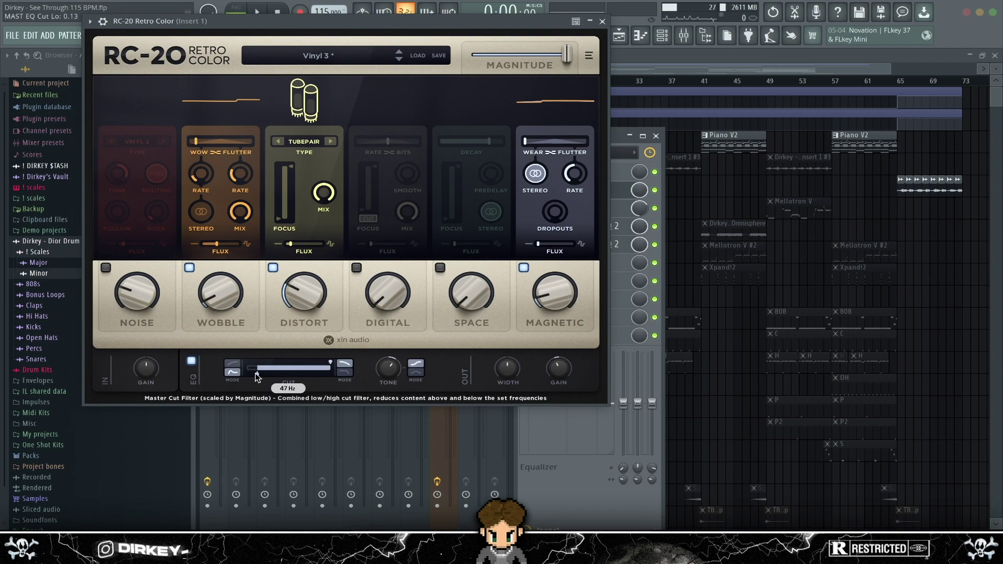
pyautogui.moveTo(255, 373); pyautogui.dragTo(254, 373)
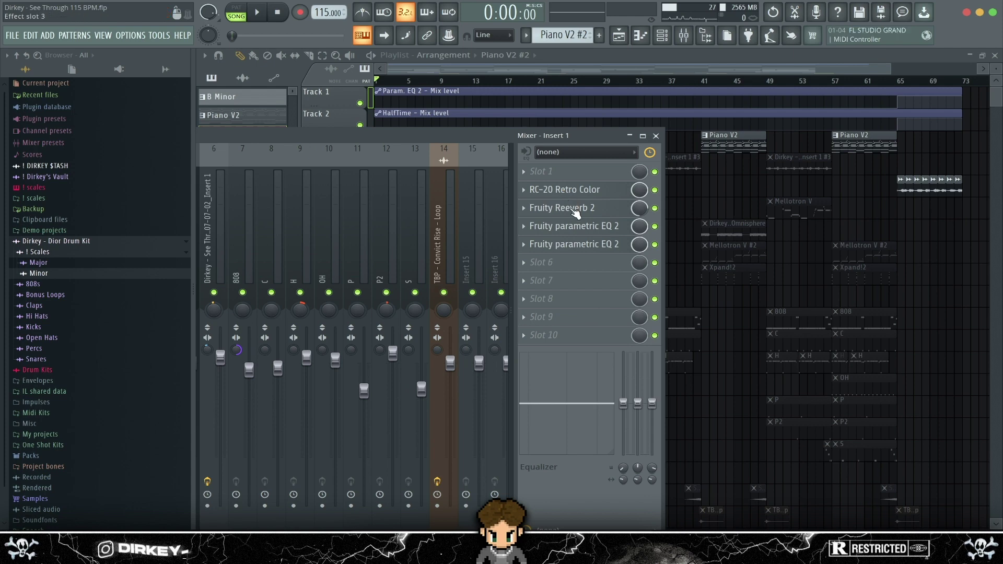
# Open Fruity Reeverb 2 on Insert 1, examine its reverb settings, and close it
pyautogui.click(576, 211)
pyautogui.moveTo(377, 89); pyautogui.dragTo(360, 77)
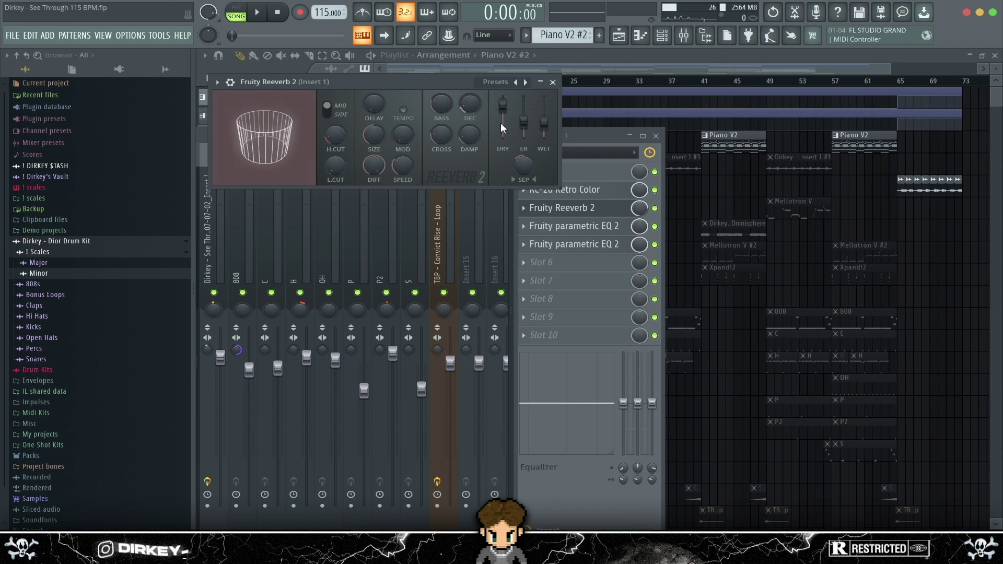
pyautogui.moveTo(458, 82); pyautogui.dragTo(494, 88)
pyautogui.click(590, 93)
# Open the first Fruity parametric EQ 2 on Insert 1 and examine its EQ curve
pyautogui.click(574, 226)
pyautogui.moveTo(470, 144); pyautogui.dragTo(436, 144)
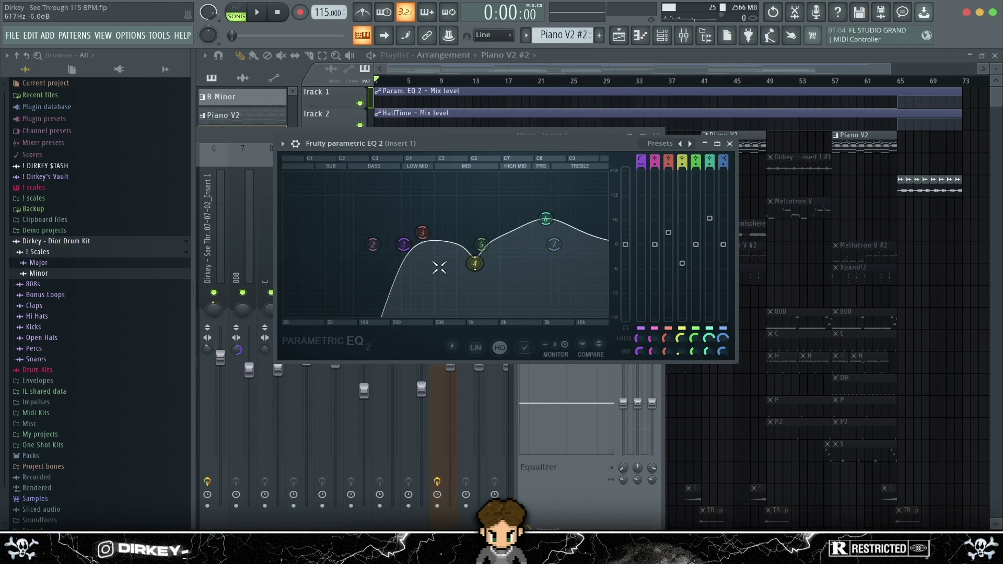
# Shift band 1 of the first Fruity parametric EQ 2 slightly lower in frequency and compare its curve with the second EQ on Insert 1
pyautogui.moveTo(405, 246)
pyautogui.mouseDown()
pyautogui.moveTo(398, 254)
pyautogui.moveTo(399, 244)
pyautogui.mouseUp()
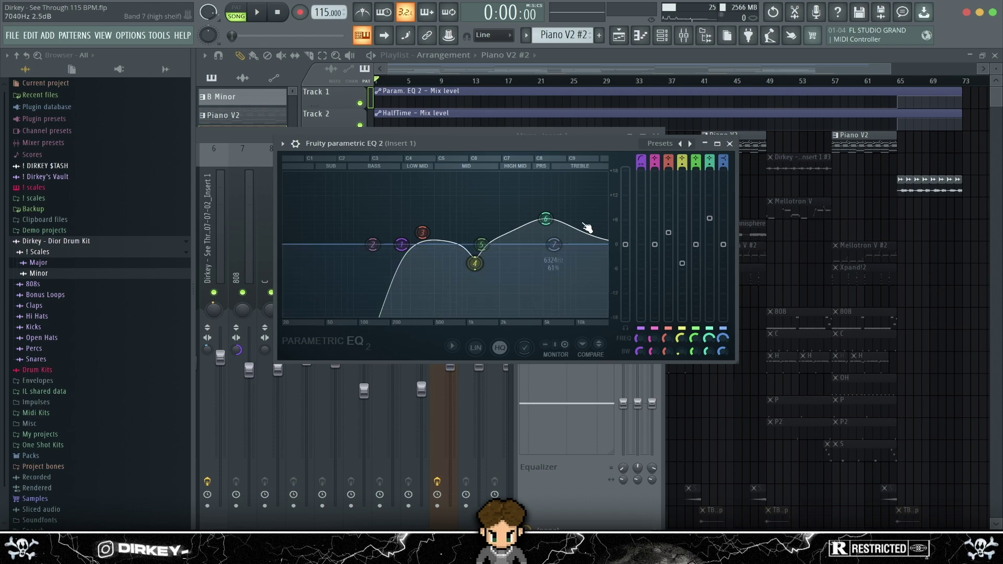
pyautogui.moveTo(512, 144); pyautogui.dragTo(398, 34)
pyautogui.moveTo(475, 53); pyautogui.dragTo(809, 294)
pyautogui.click(605, 246)
pyautogui.moveTo(499, 178); pyautogui.dragTo(359, 90)
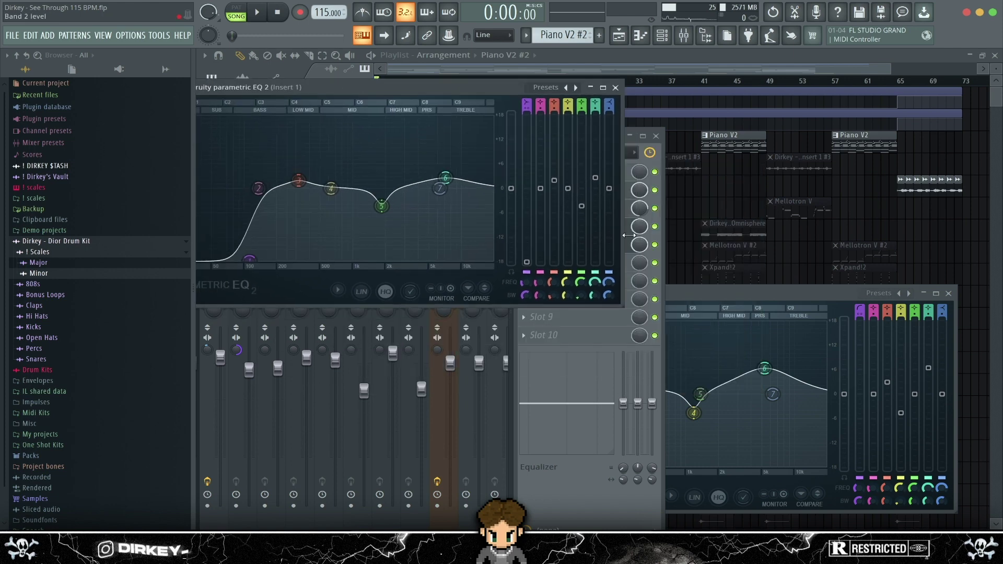
pyautogui.moveTo(738, 303); pyautogui.dragTo(743, 223)
pyautogui.moveTo(403, 95); pyautogui.dragTo(491, 97)
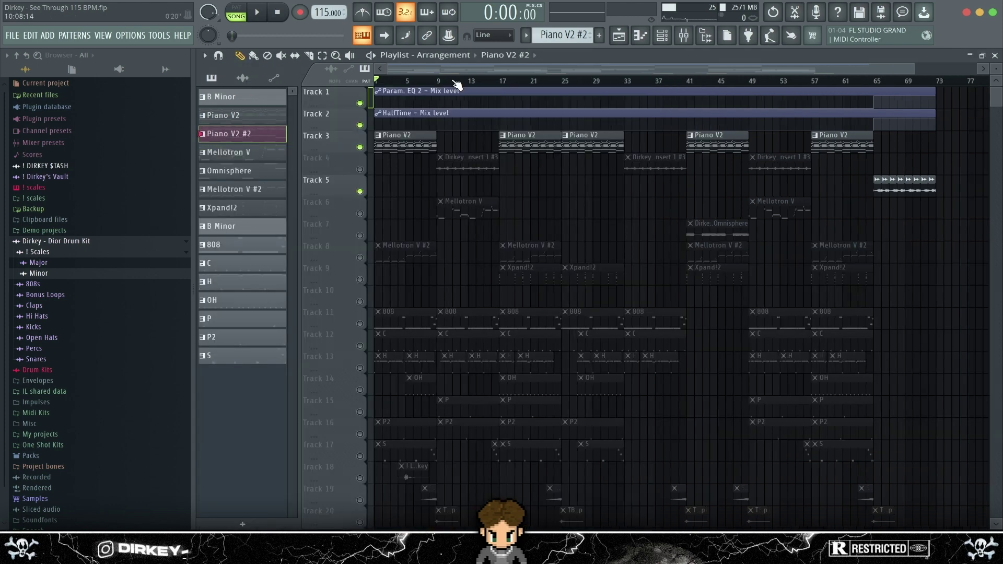
# Unmute Track 4 and Track 8 in the playlist and open the notes of the first Mellotron V #2 clip
pyautogui.scroll(-1, 457, 83)
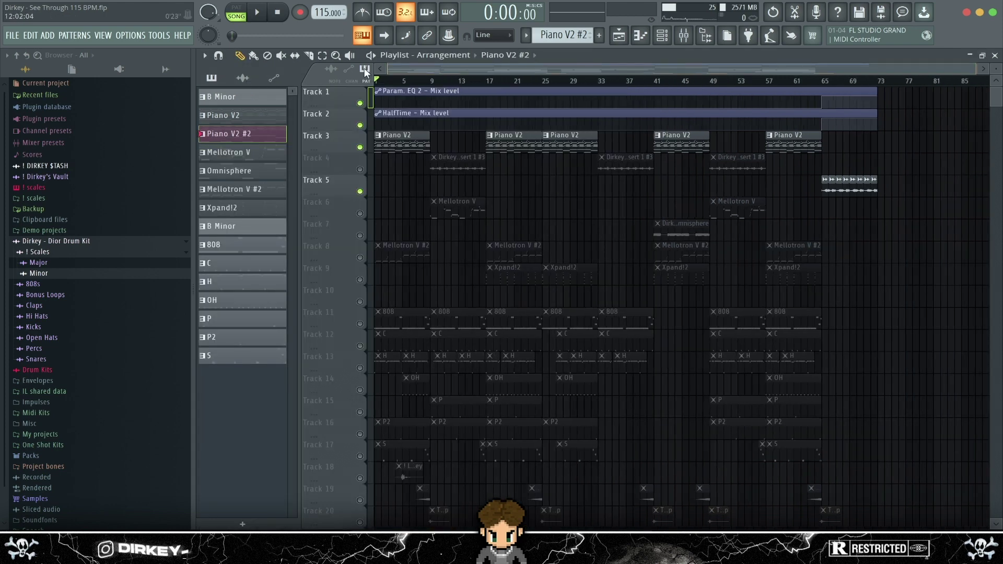
pyautogui.click(360, 169)
pyautogui.scroll(3, 381, 67)
pyautogui.click(360, 258)
pyautogui.doubleClick(406, 255)
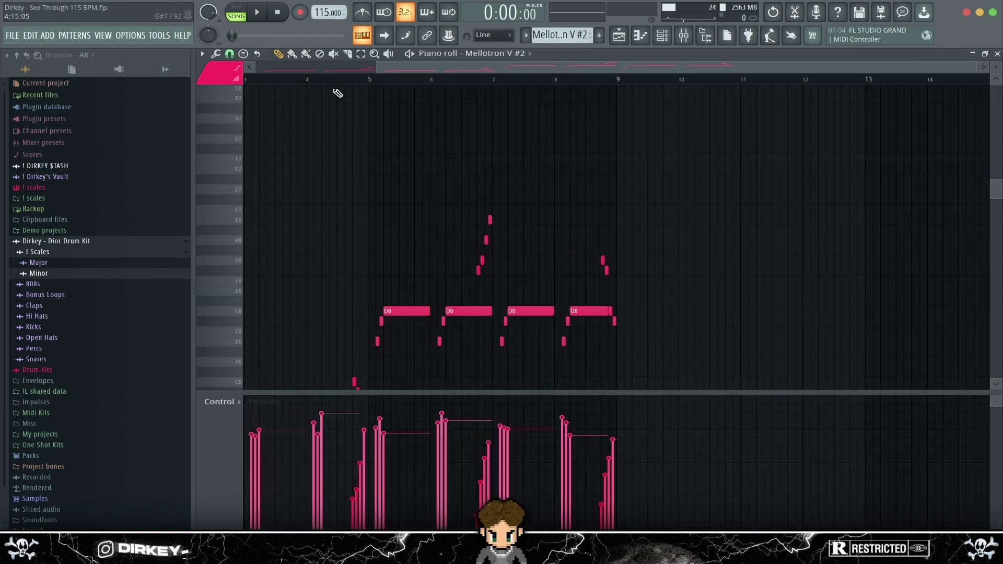
# Examine the Mellotron V #2 melody in both octaves across bars 1 to 8, select its notes, and return to the playlist
pyautogui.hscroll(-2, 351, 86)
pyautogui.scroll(-4, 406, 259)
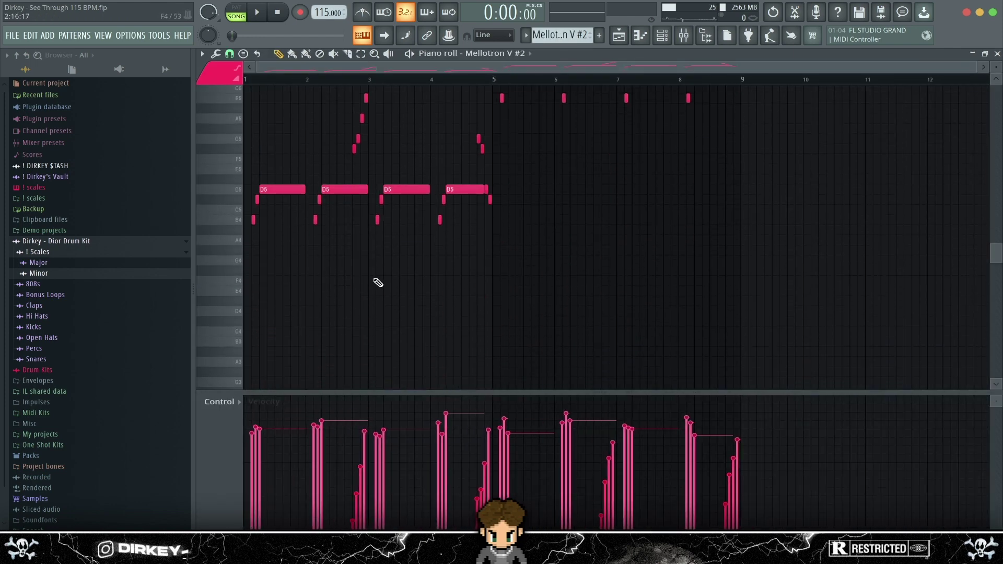
pyautogui.scroll(1, 397, 282)
pyautogui.moveTo(799, 345); pyautogui.dragTo(237, 124)
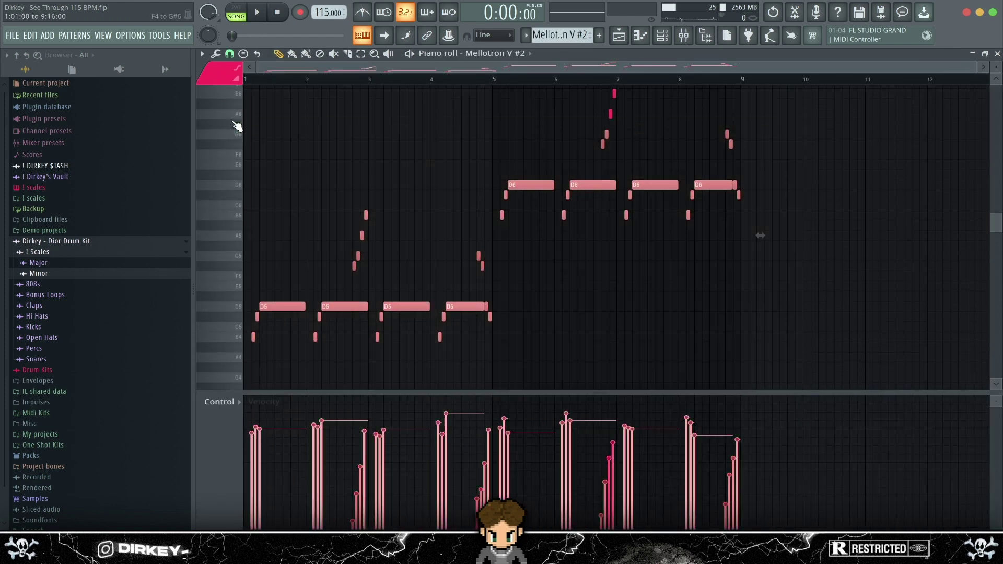
pyautogui.press('Escape')
# Try copying the upper melody notes of the Piano V2 clip into the Mellotron V #2 clip for comparison
pyautogui.doubleClick(396, 142)
pyautogui.hscroll(1, 326, 73)
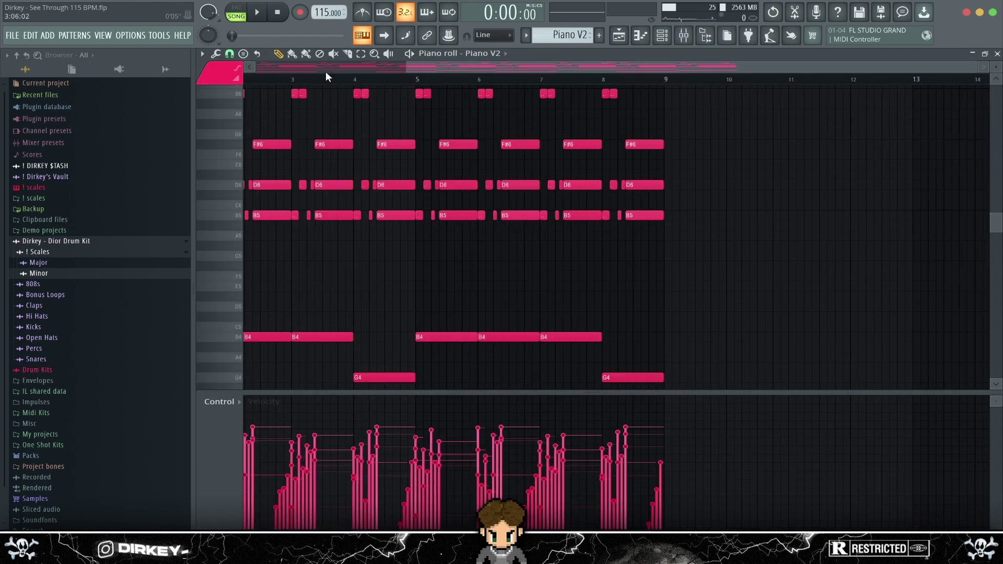
pyautogui.hscroll(-2, 325, 73)
pyautogui.scroll(4, 348, 313)
pyautogui.press('F7')
pyautogui.click(394, 313)
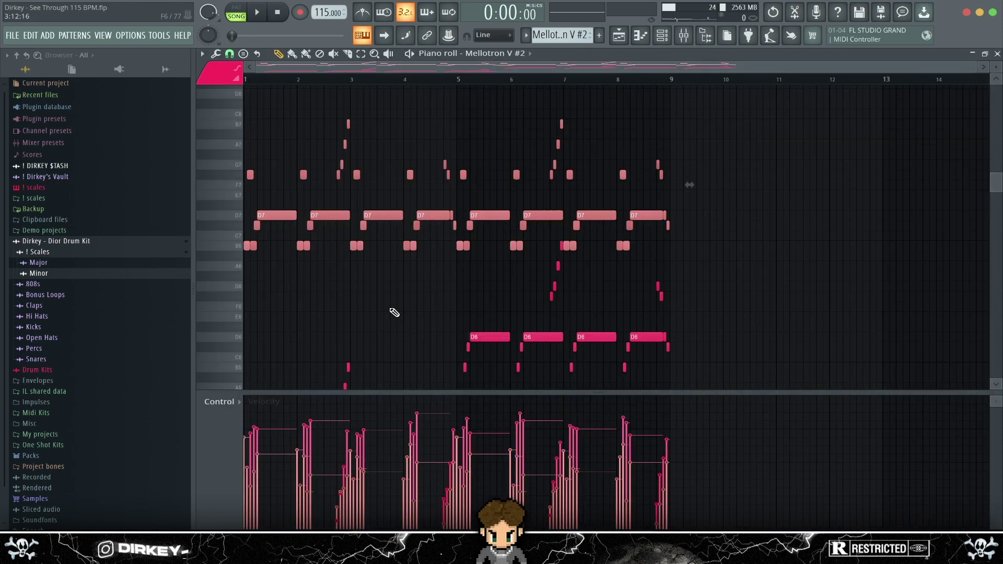
# Play back the song from the start with the Mellotron V #2 notes in view and stop it
pyautogui.scroll(-2, 381, 314)
pyautogui.scroll(3, 381, 313)
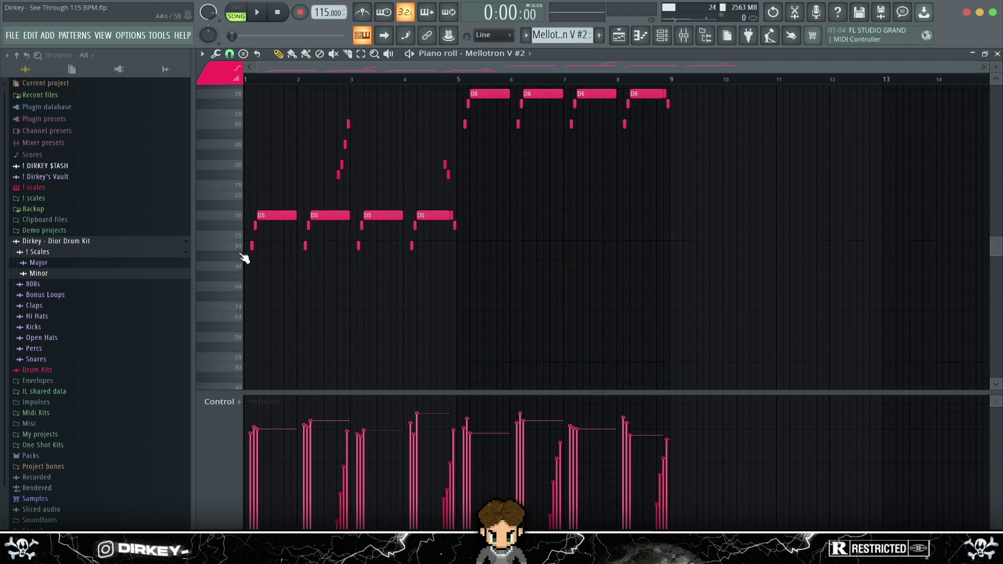
pyautogui.press('space')
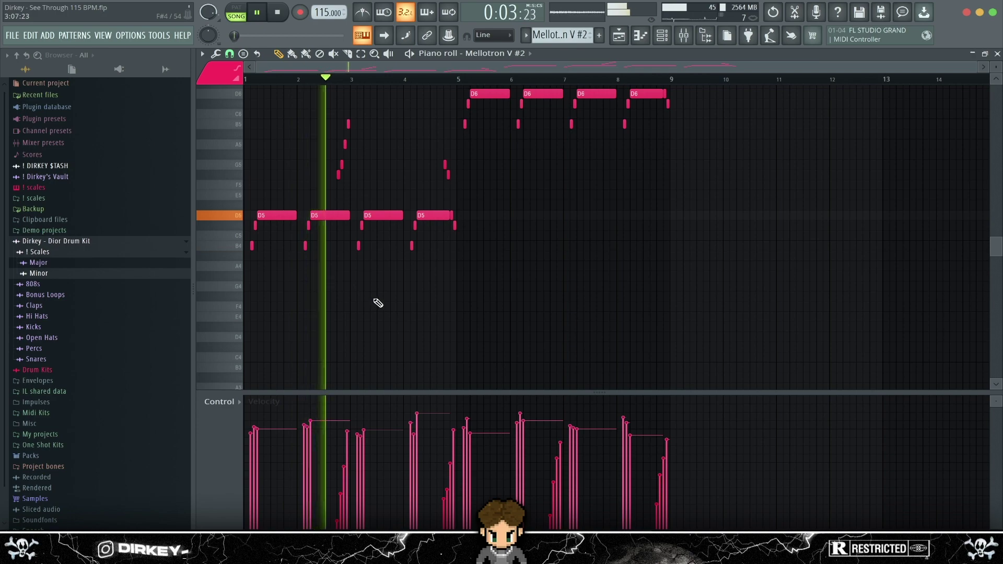
pyautogui.press('space')
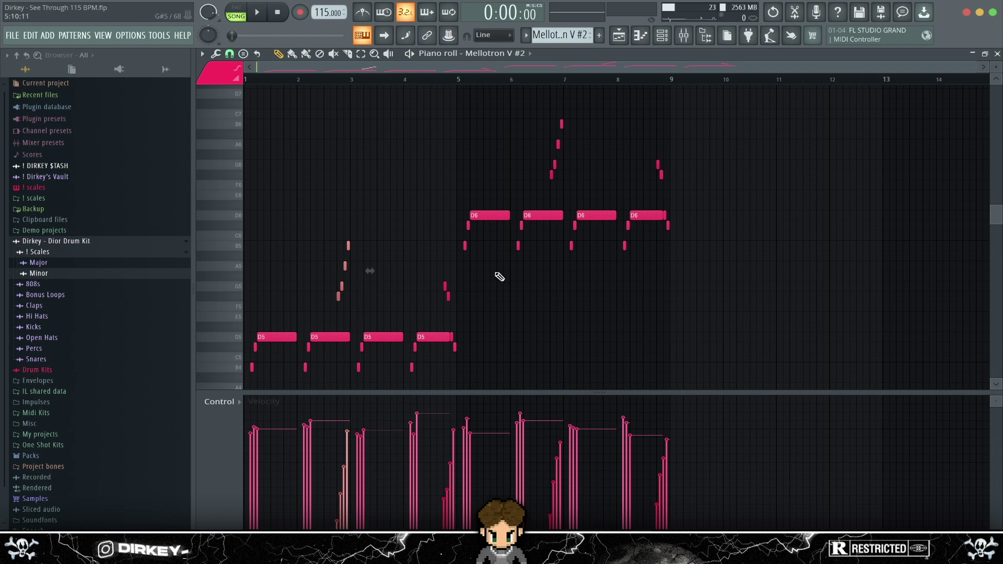
# Open the Mellotron V #2 instrument from the channel rack, examine its BROKENHDMI preset and effects, and close it
pyautogui.press('F6')
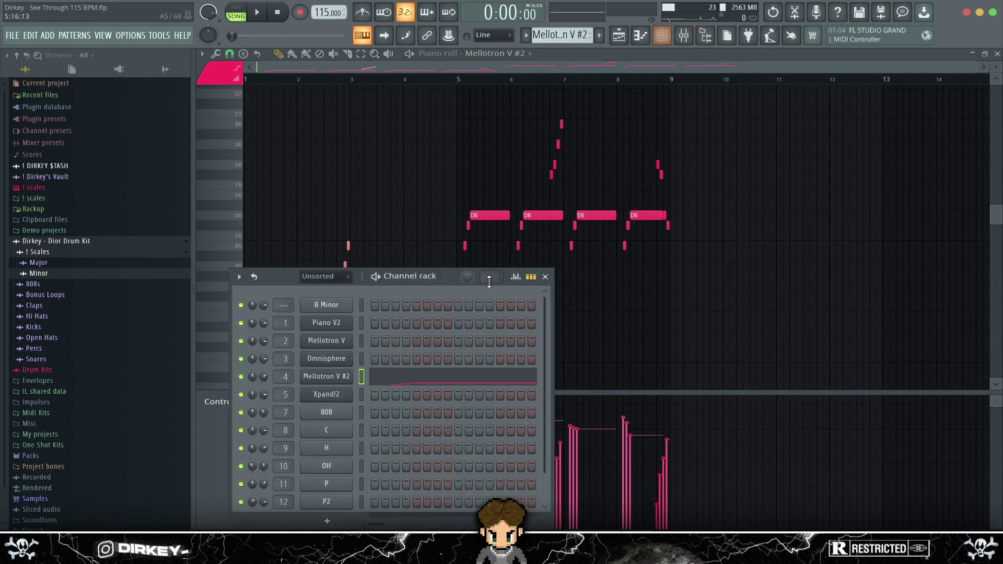
pyautogui.moveTo(279, 273); pyautogui.dragTo(384, 168)
pyautogui.click(427, 271)
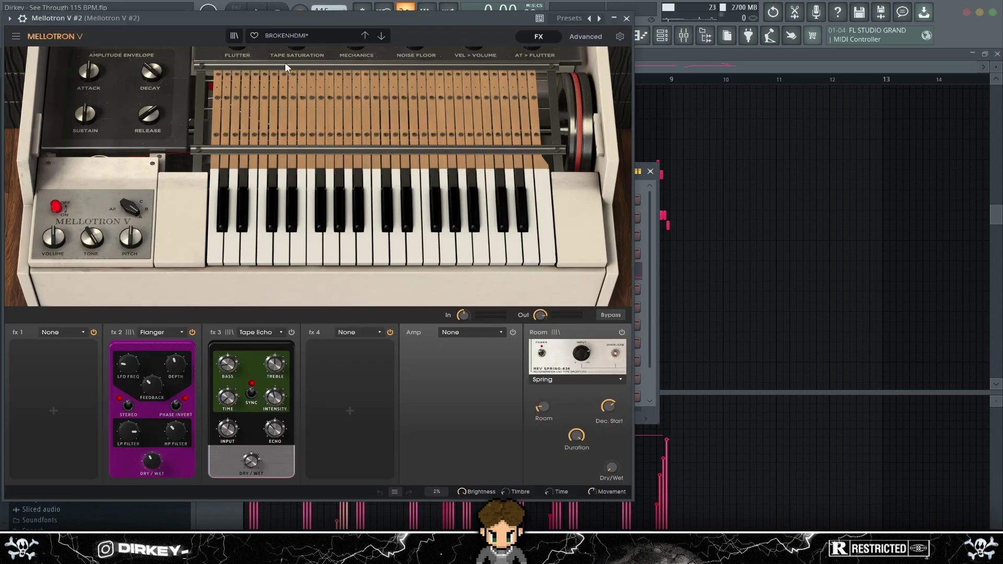
pyautogui.moveTo(196, 23); pyautogui.dragTo(334, 24)
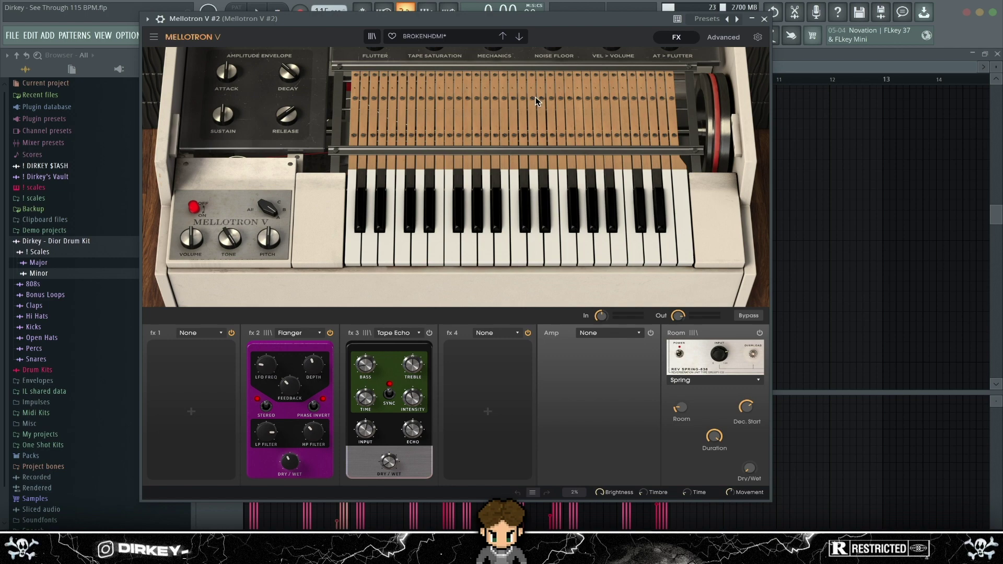
pyautogui.moveTo(430, 19); pyautogui.dragTo(338, 42)
pyautogui.click(335, 55)
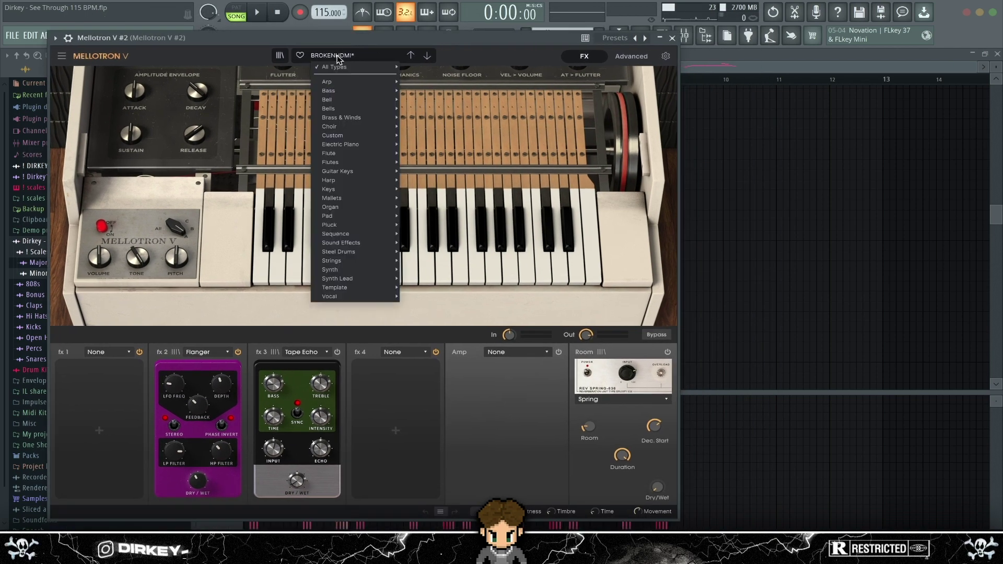
pyautogui.click(421, 40)
pyautogui.moveTo(400, 38); pyautogui.dragTo(453, 27)
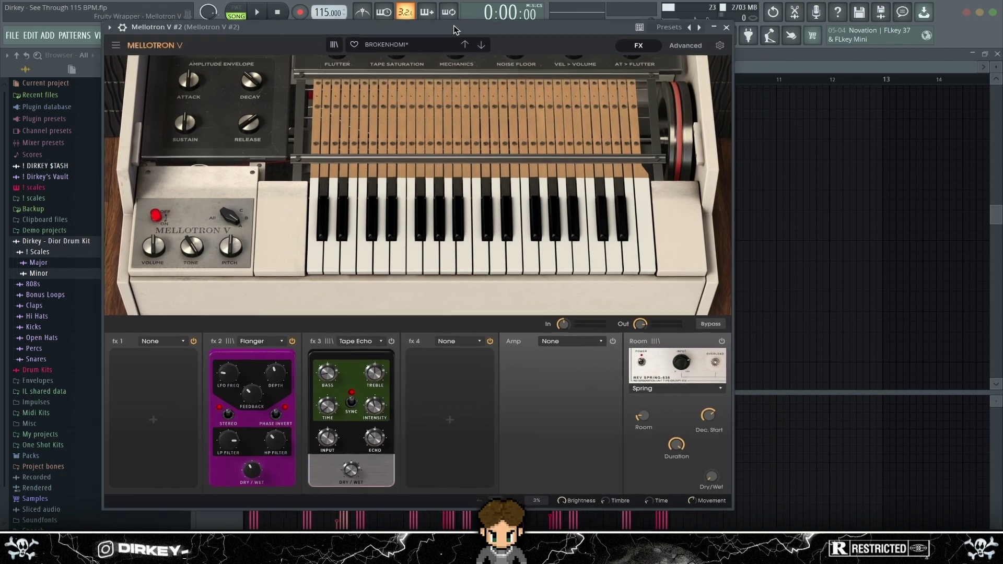
pyautogui.click(726, 28)
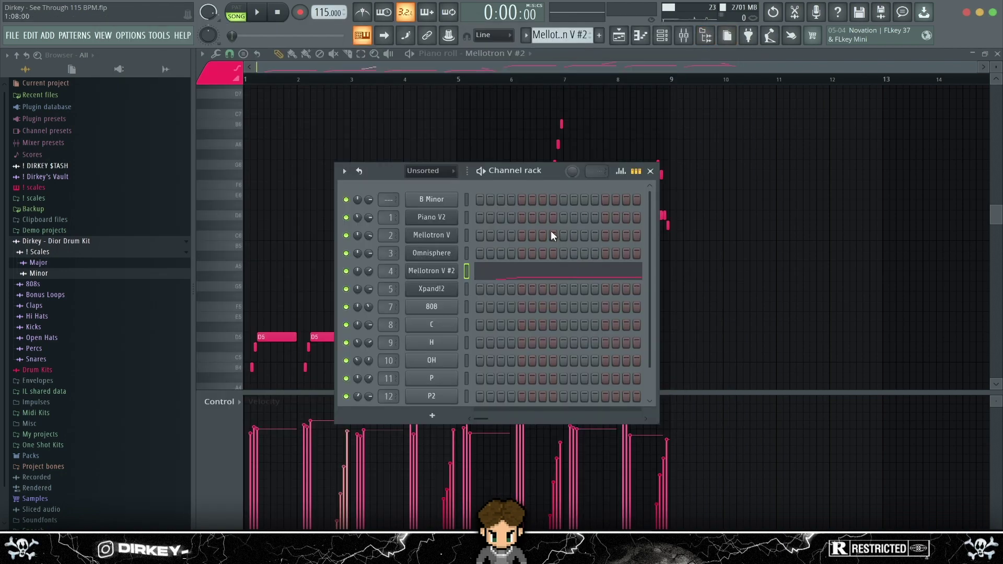
# Solo the Mellotron V #2 channel and listen to its melody on its own
pyautogui.rightClick(347, 272)
pyautogui.click(387, 285)
pyautogui.press('space')
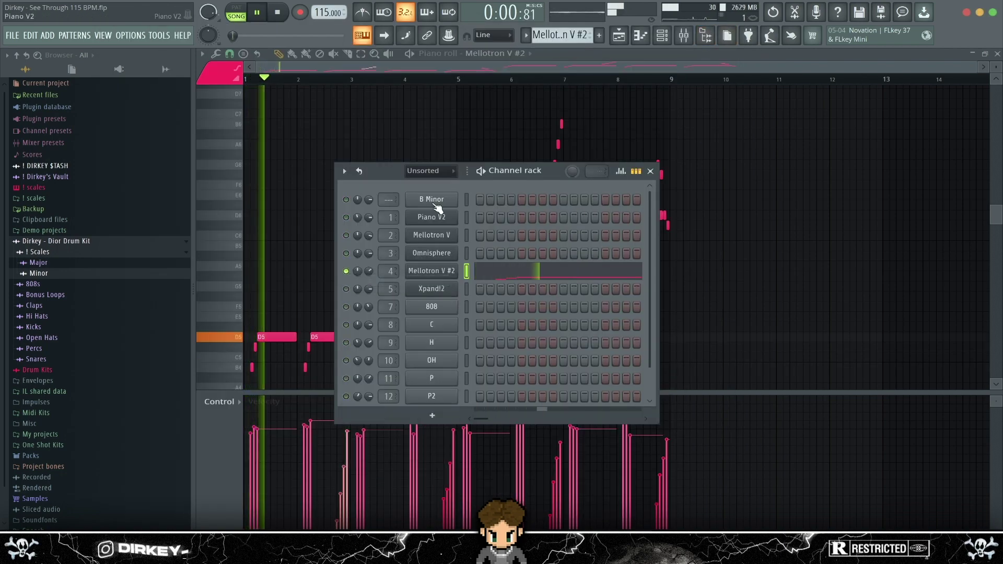
pyautogui.scroll(4, 293, 68)
pyautogui.moveTo(293, 67); pyautogui.dragTo(269, 68)
pyautogui.scroll(-1, 656, 284)
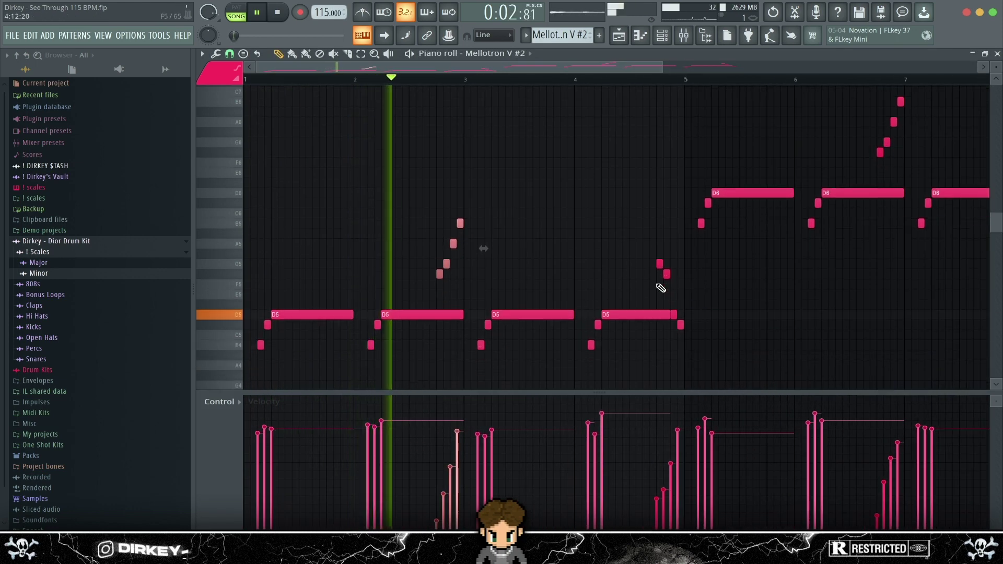
pyautogui.press('space')
# Unsolo the Mellotron V #2 channel, return to the playlist, and play the arrangement from the start
pyautogui.press('F6')
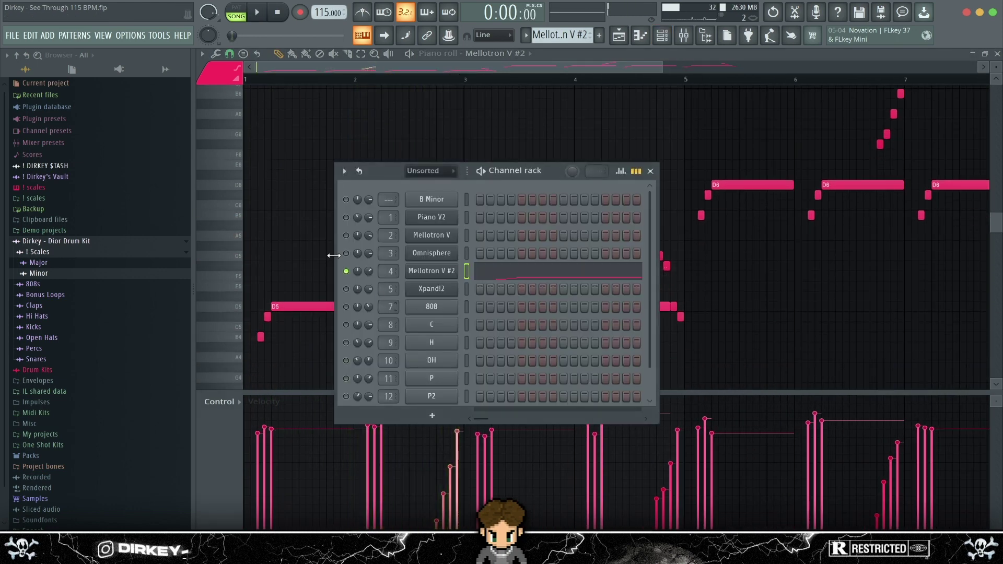
pyautogui.press('F6')
pyautogui.press('F5')
pyautogui.press('space')
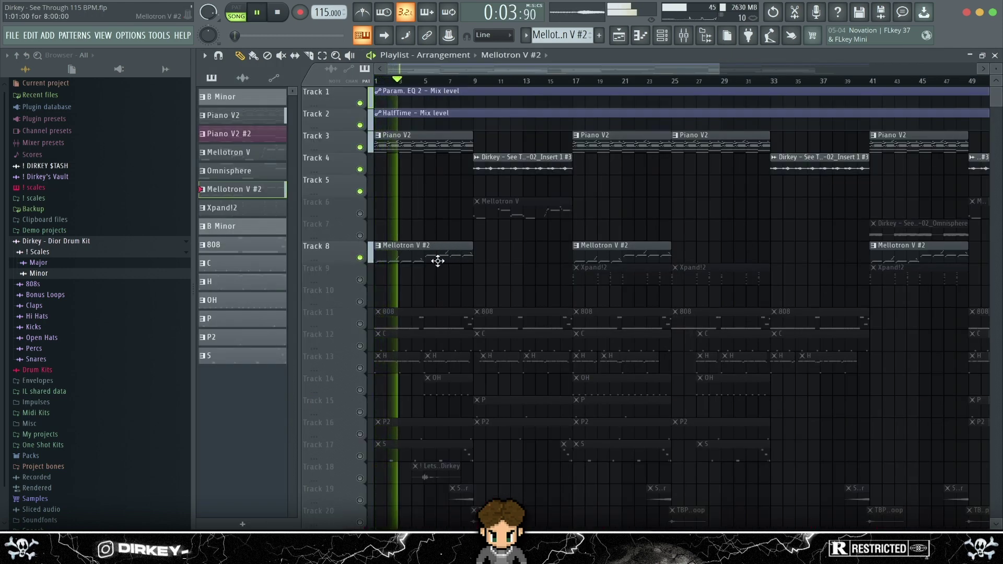
# Open the Mellotron V #2 clip's notes during playback, select the higher-octave repeat in bars 5 to 8, and stop playback
pyautogui.doubleClick(427, 245)
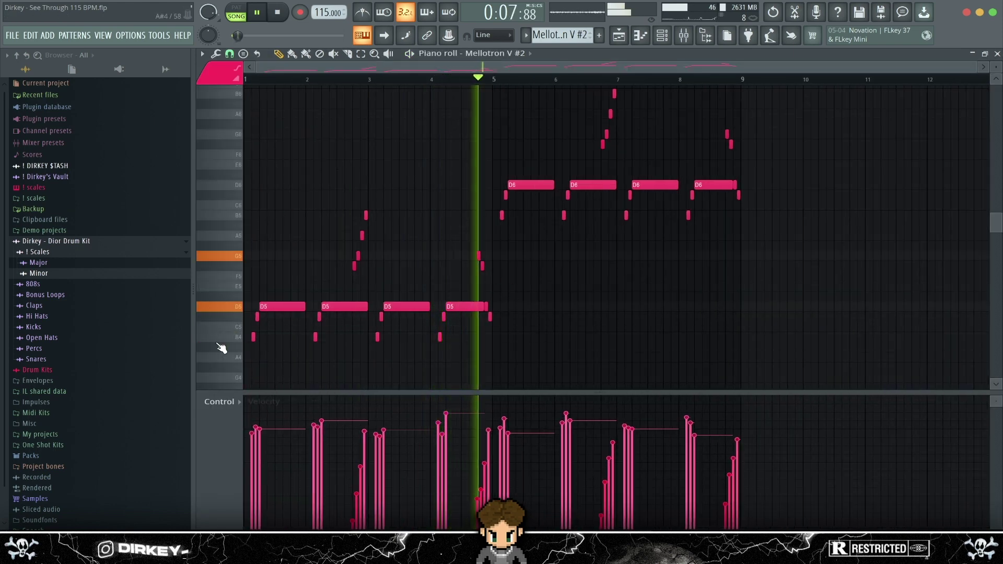
pyautogui.scroll(3, 574, 332)
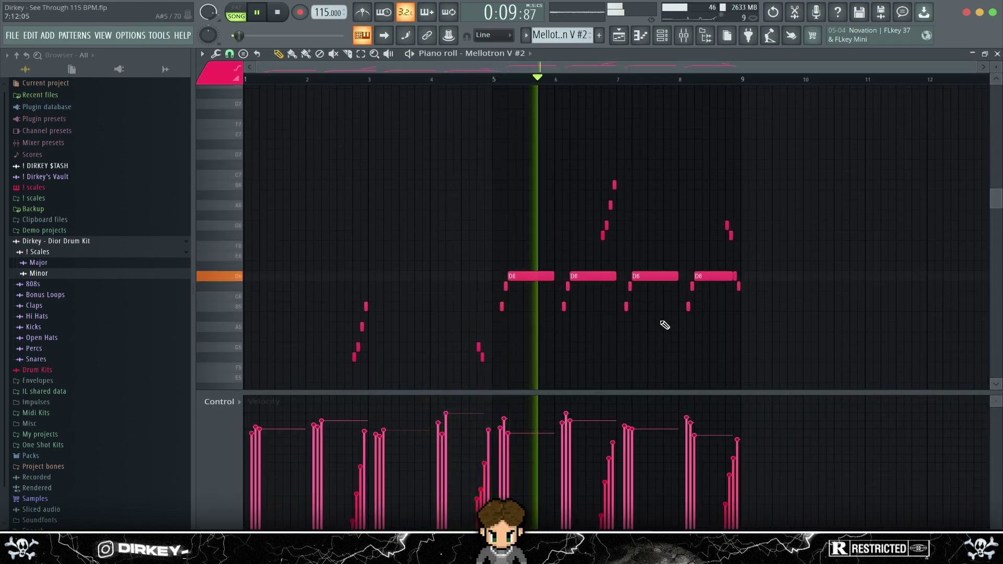
pyautogui.scroll(-1, 782, 289)
pyautogui.moveTo(780, 308); pyautogui.dragTo(438, 142)
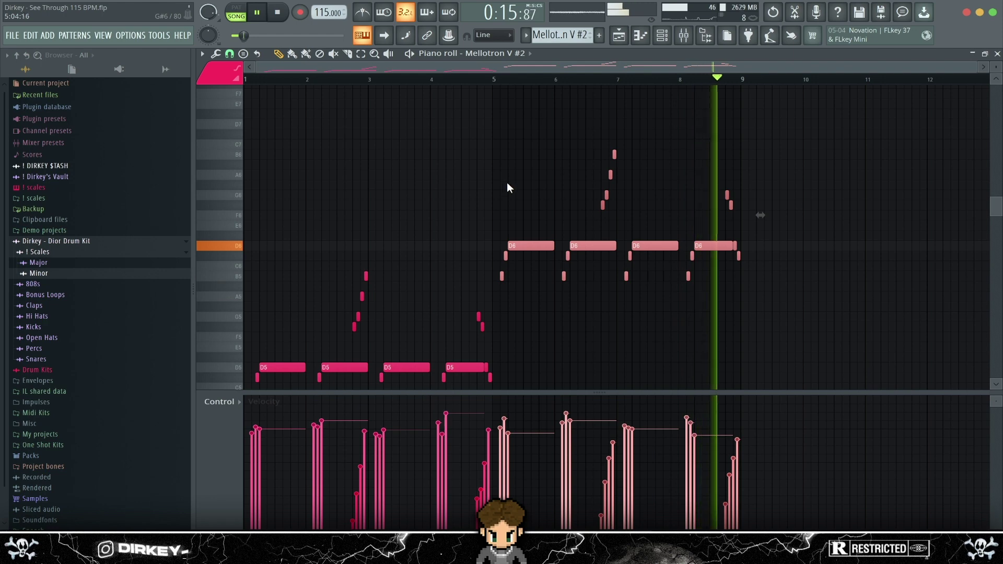
pyautogui.press('space')
# Show the mixer and examine Fruity Chorus and the Fruity Reeverb 2 settings on the Mellotron V #2 insert
pyautogui.press('F9')
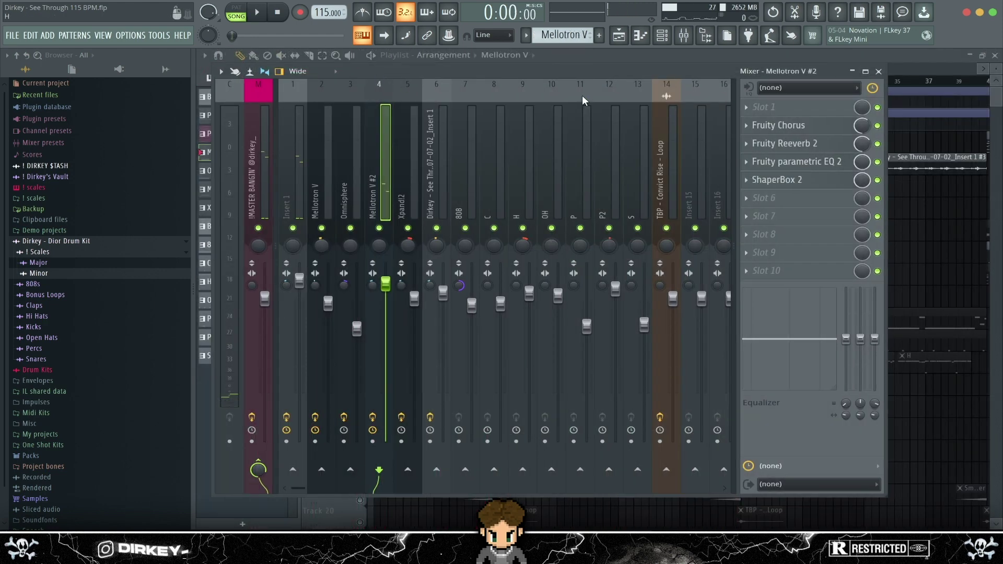
pyautogui.click(764, 125)
pyautogui.click(410, 96)
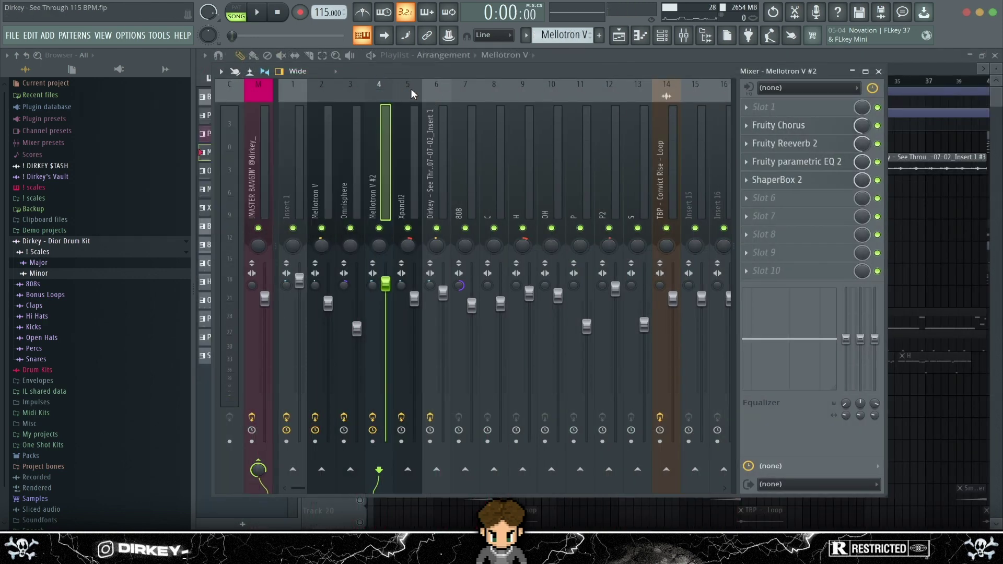
pyautogui.click(793, 143)
pyautogui.moveTo(437, 111); pyautogui.dragTo(706, 142)
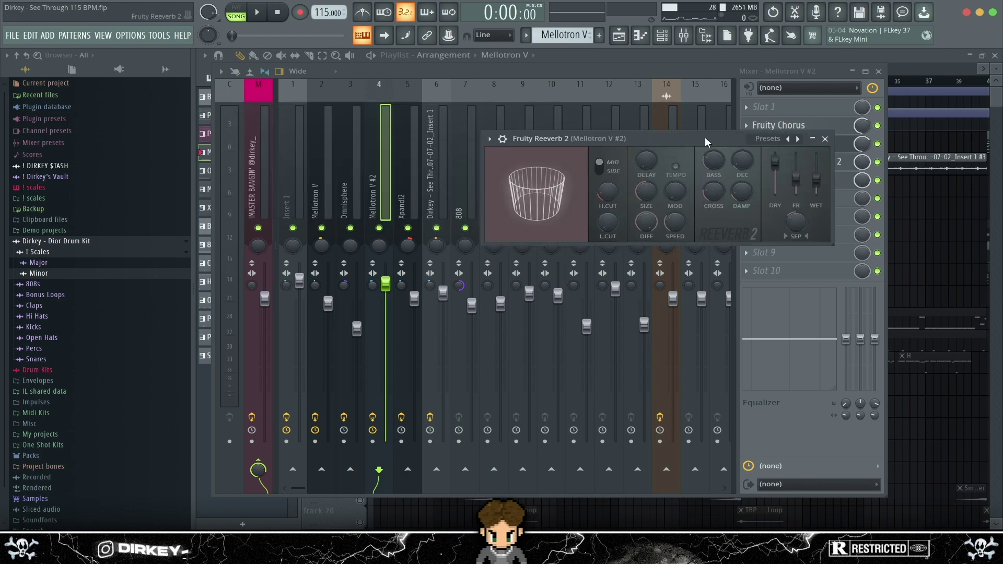
# Check the effect chains on the Mellotron V, Insert 1, and Omnisphere mixer tracks
pyautogui.click(331, 137)
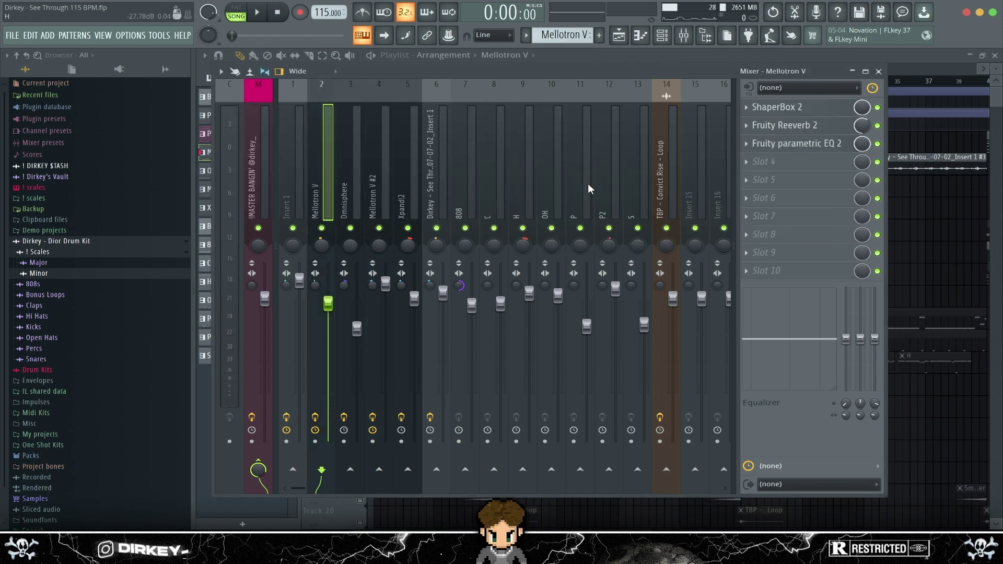
pyautogui.click(287, 161)
pyautogui.click(348, 168)
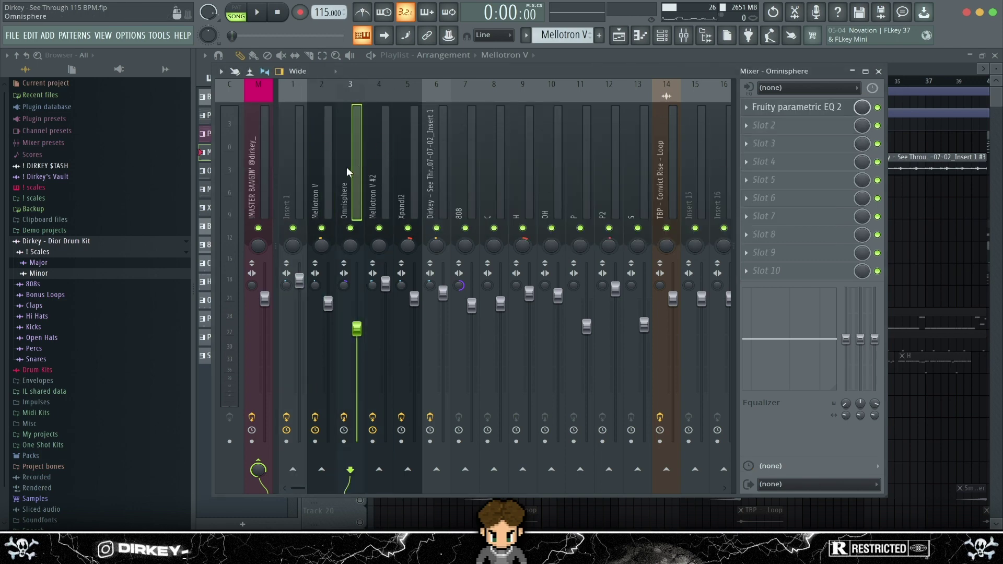
# Examine the Fruity parametric EQ 2 curve and ShaperBox 2 pan settings on the Mellotron V #2 insert and close the mixer
pyautogui.click(378, 161)
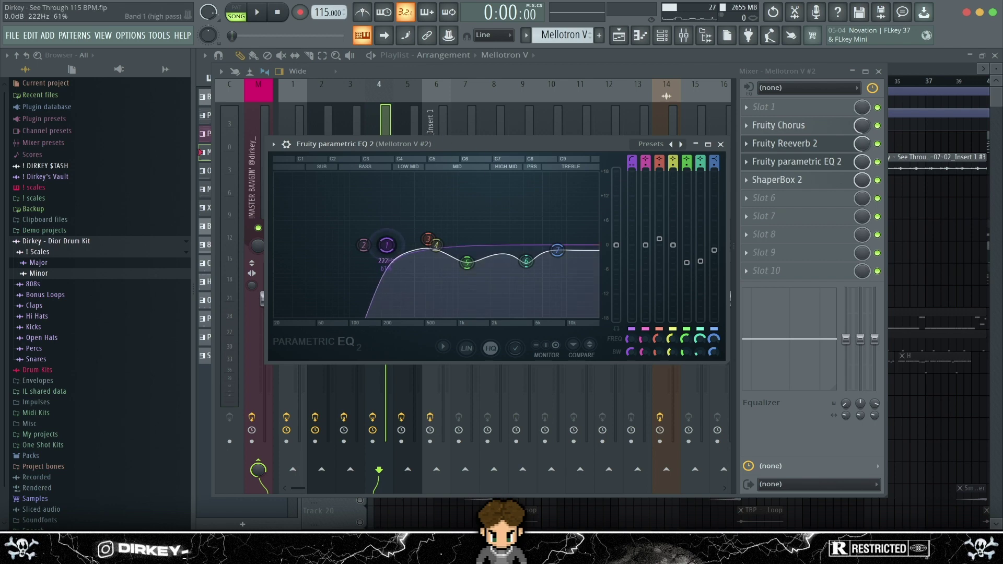
pyautogui.click(719, 145)
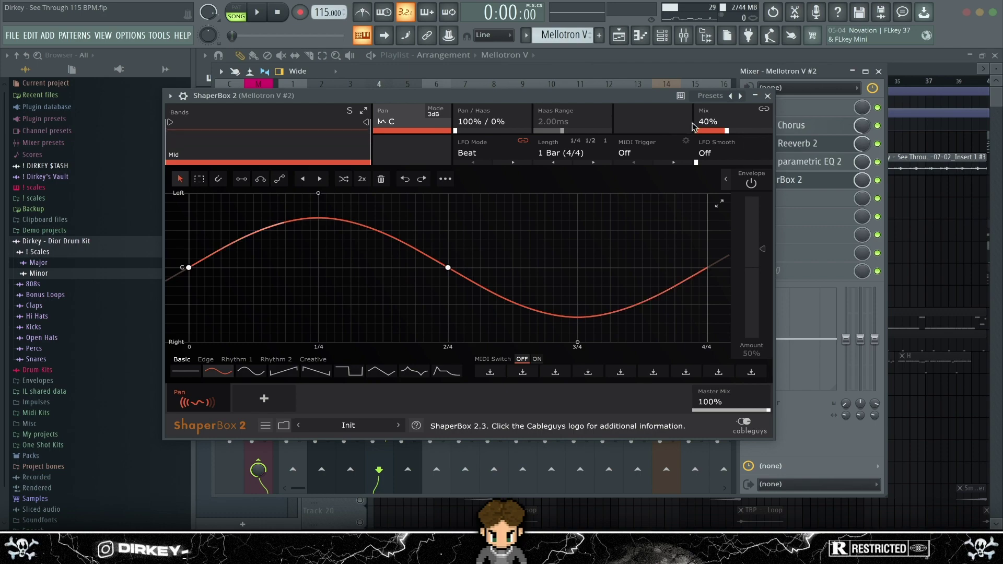
pyautogui.click(768, 96)
pyautogui.press('F9')
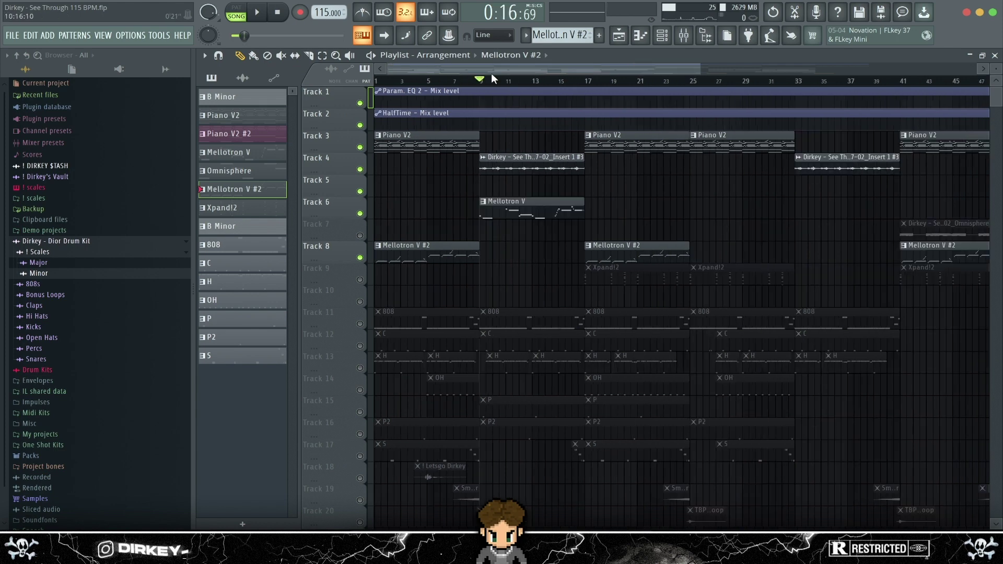
# Open the Mellotron V clip's notes, check the preset in the channel's instrument, and close the instrument
pyautogui.scroll(1, 481, 81)
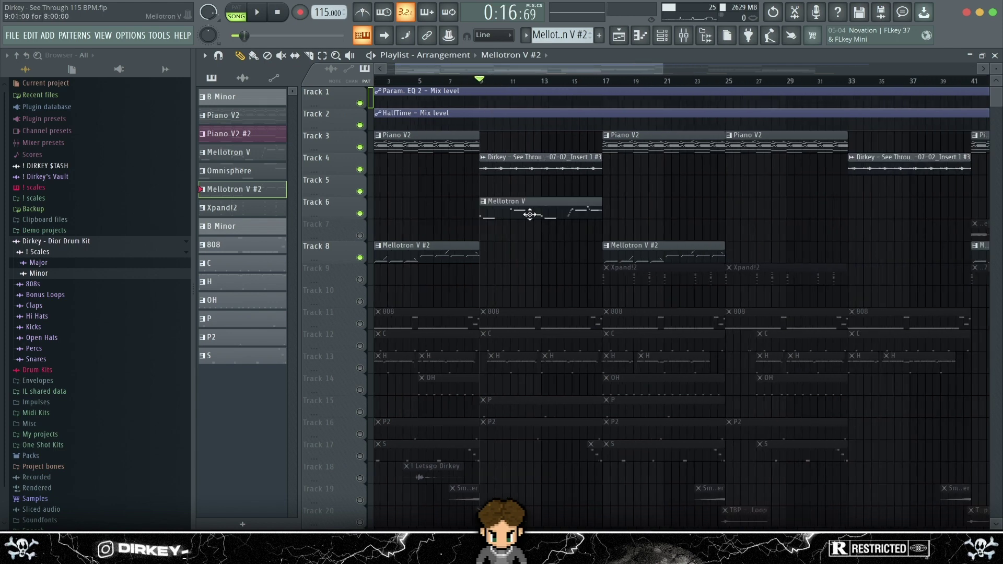
pyautogui.doubleClick(515, 207)
pyautogui.click(662, 36)
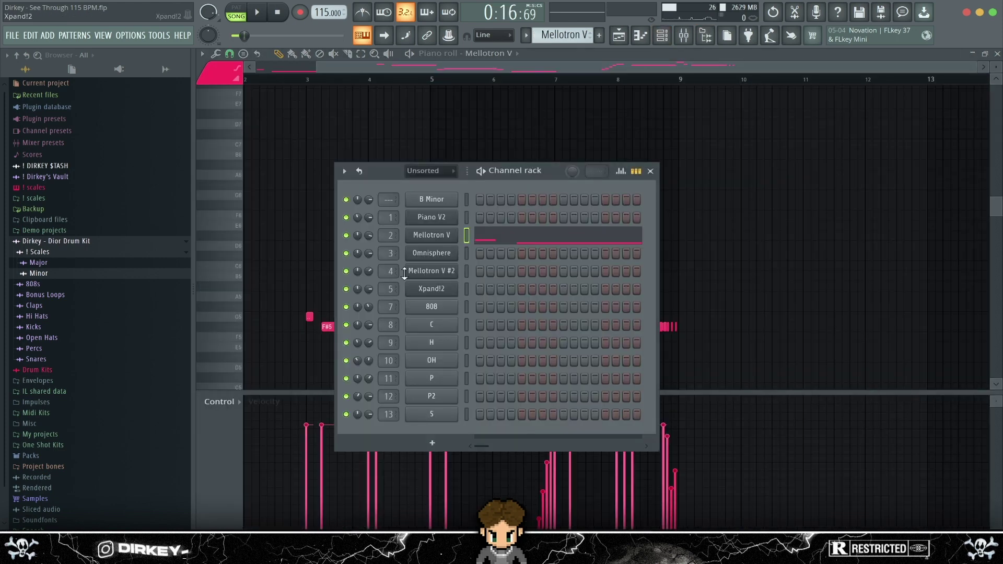
pyautogui.click(446, 238)
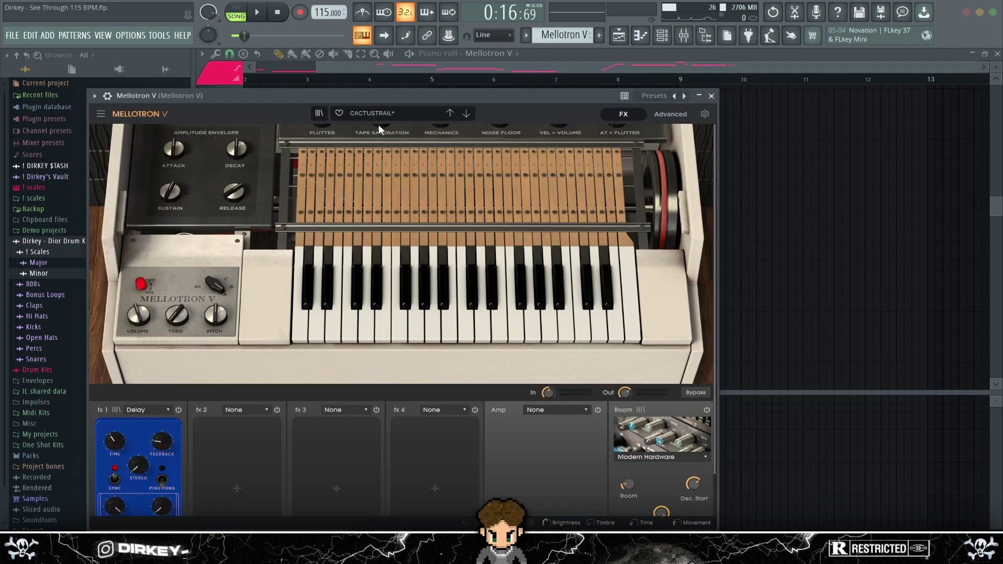
pyautogui.click(712, 96)
# Close the channel rack, review the Mellotron V melody from the start of the pattern, and stop playback
pyautogui.hscroll(-1, 366, 94)
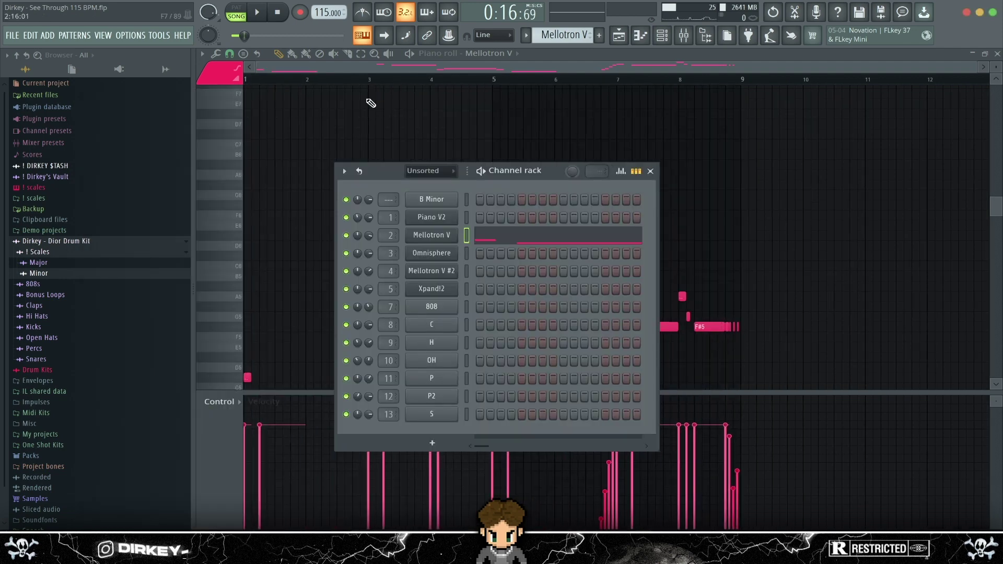
pyautogui.rightClick(369, 106)
pyautogui.scroll(-6, 365, 128)
pyautogui.scroll(3, 406, 150)
pyautogui.press('space')
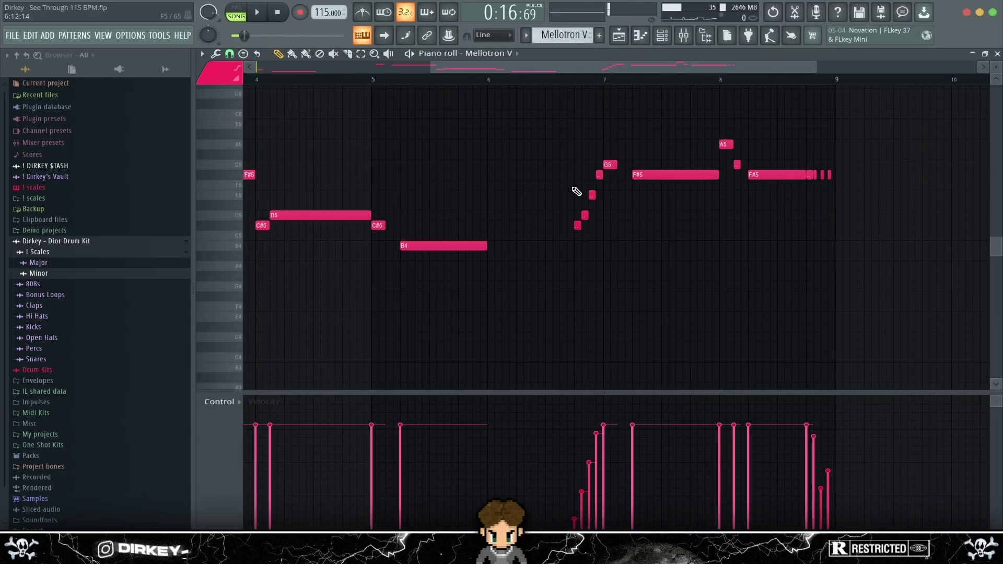
# Select the rising run of short notes from C#5 to G5 leading into bar 7 of the Mellotron V melody
pyautogui.moveTo(566, 141); pyautogui.dragTo(622, 250)
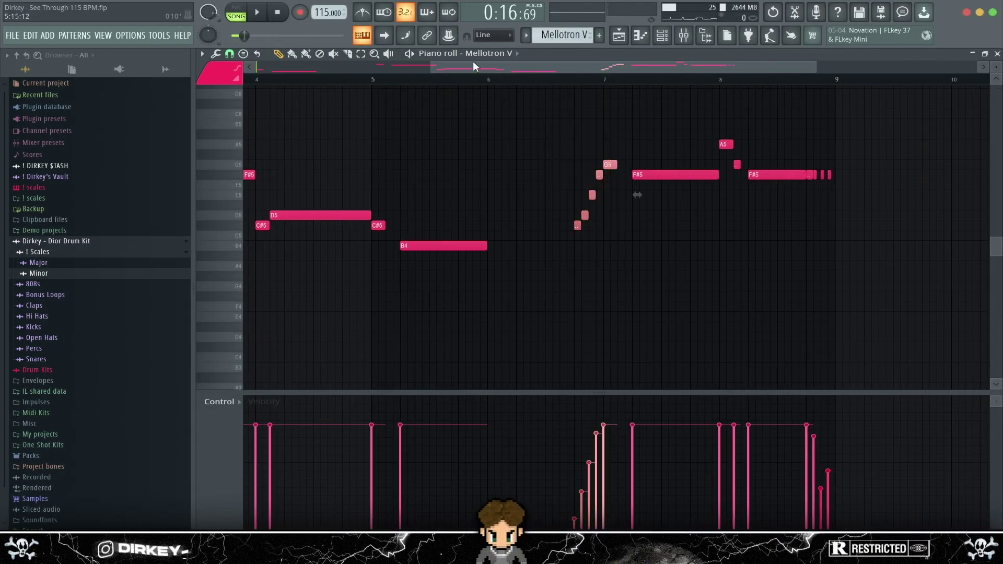
pyautogui.moveTo(472, 61); pyautogui.dragTo(507, 70)
pyautogui.moveTo(496, 140); pyautogui.dragTo(552, 243)
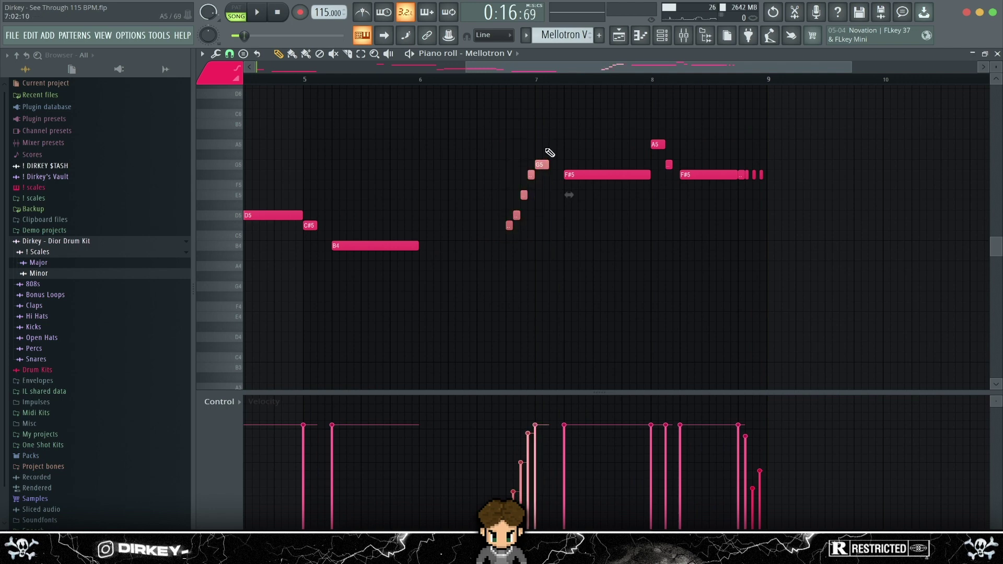
pyautogui.moveTo(471, 69); pyautogui.dragTo(578, 65)
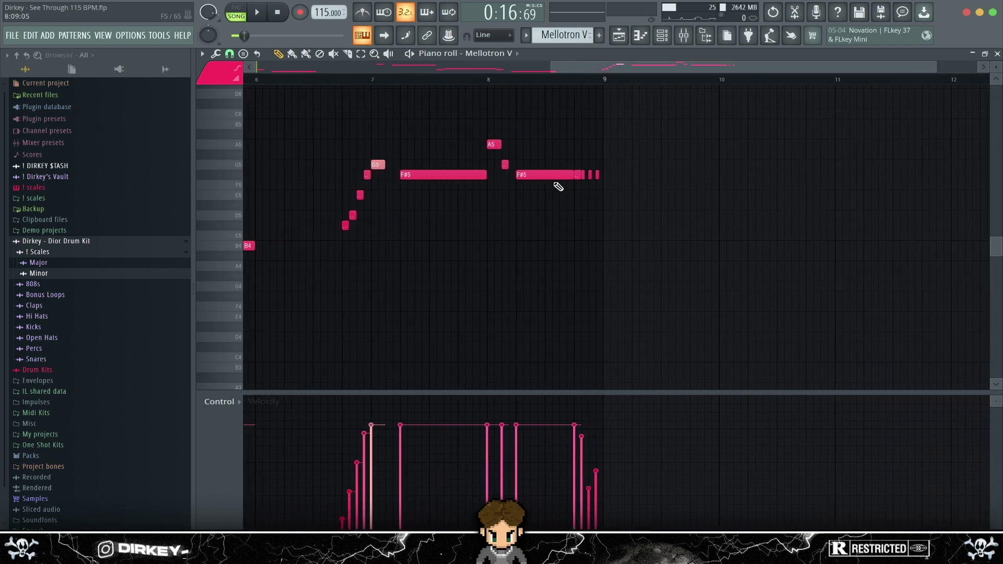
# Delete the four short repeated F#5 notes at the end of bar 8 and play the ending from bar 8 without them
pyautogui.moveTo(610, 162); pyautogui.dragTo(579, 181)
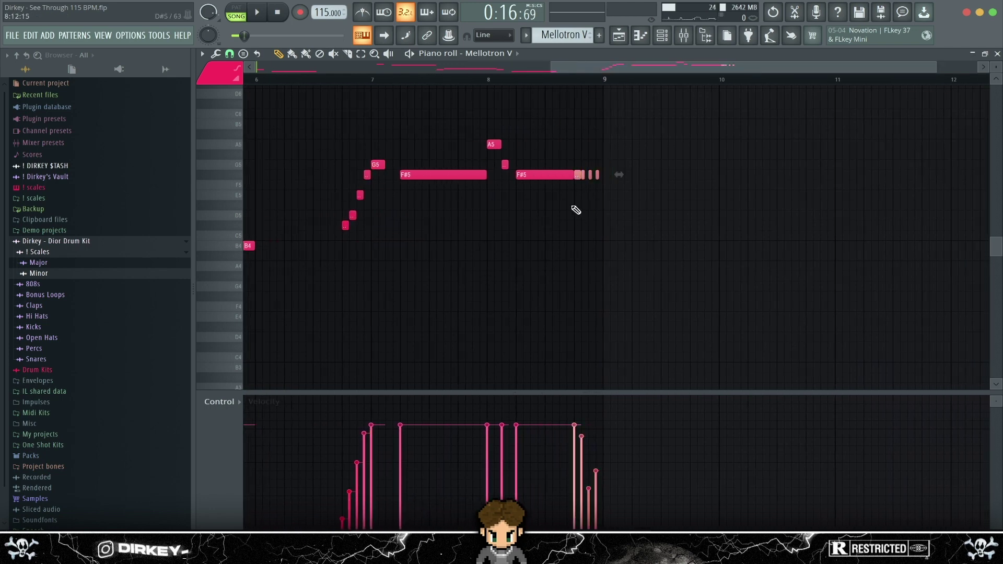
pyautogui.scroll(-4, 425, 86)
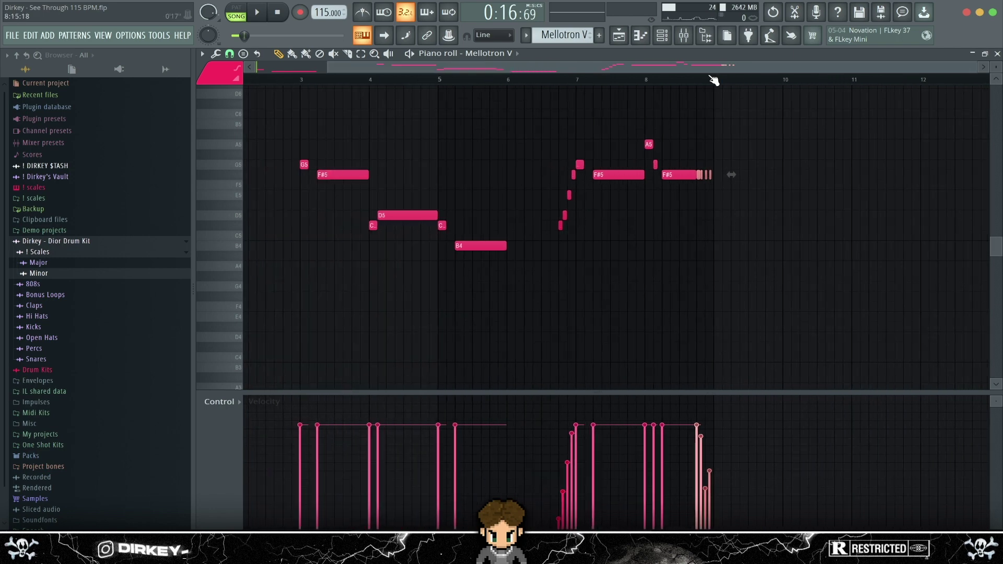
pyautogui.scroll(4, 713, 80)
pyautogui.moveTo(656, 66); pyautogui.dragTo(676, 66)
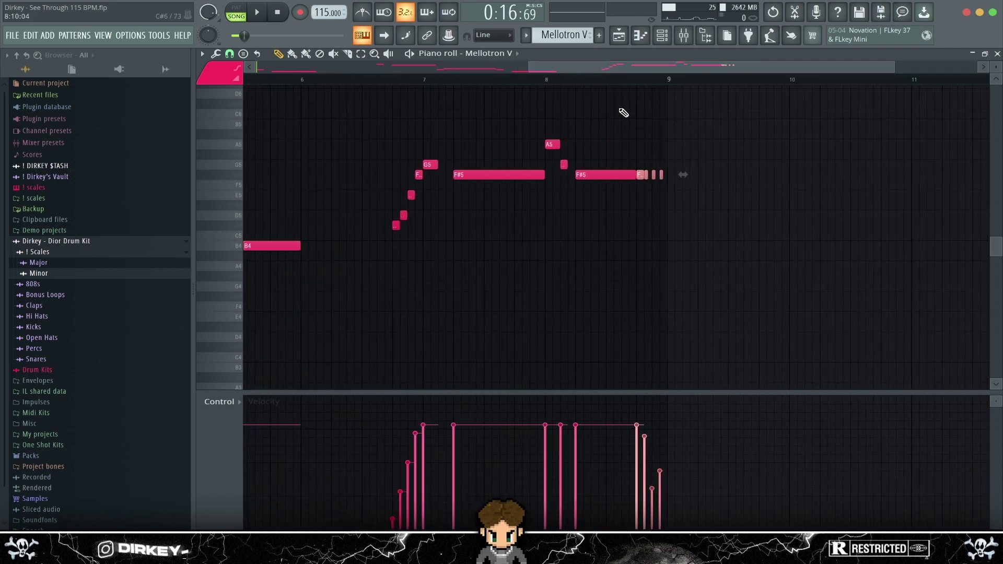
pyautogui.press('Delete')
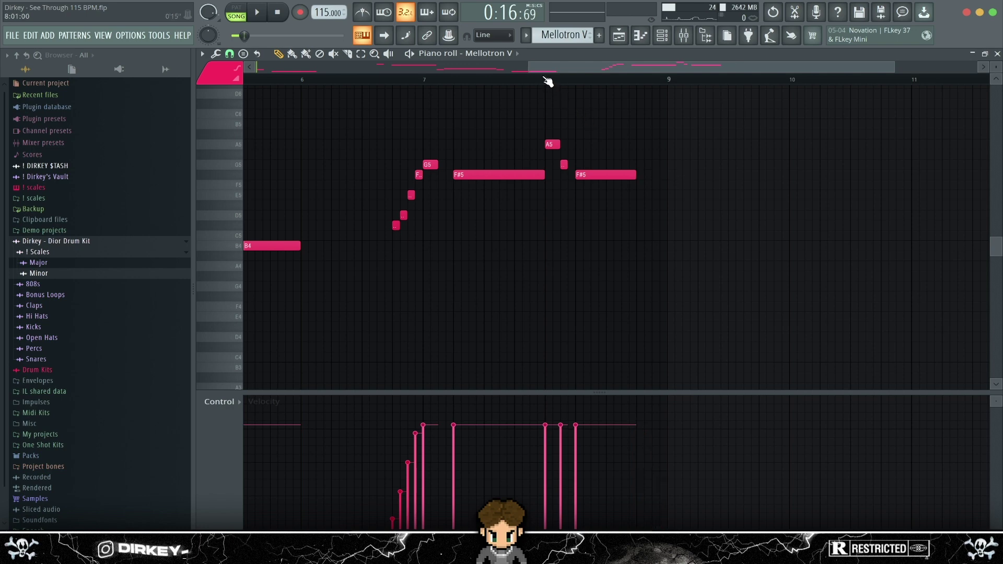
pyautogui.click(543, 79)
pyautogui.press('space')
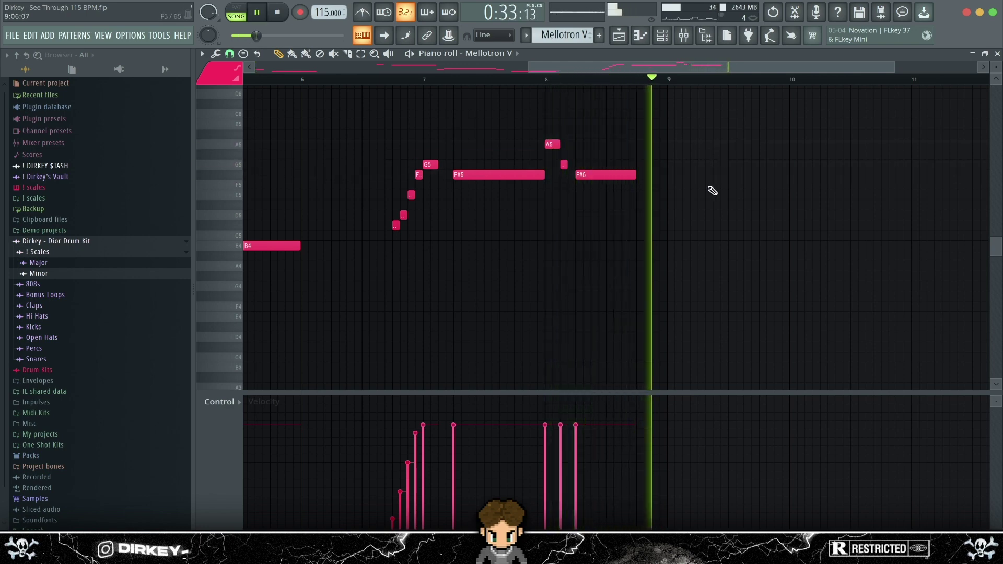
pyautogui.press('space')
# Undo the deletion of the short F#5 notes and replay the ending from bar 8
pyautogui.hotkey('ctrl', 'z')
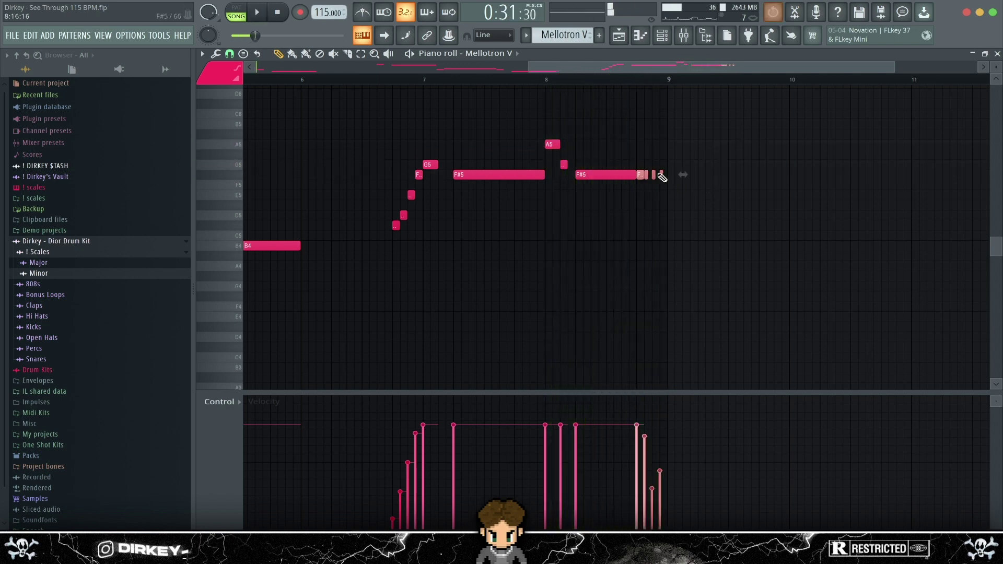
pyautogui.click(553, 82)
pyautogui.press('space')
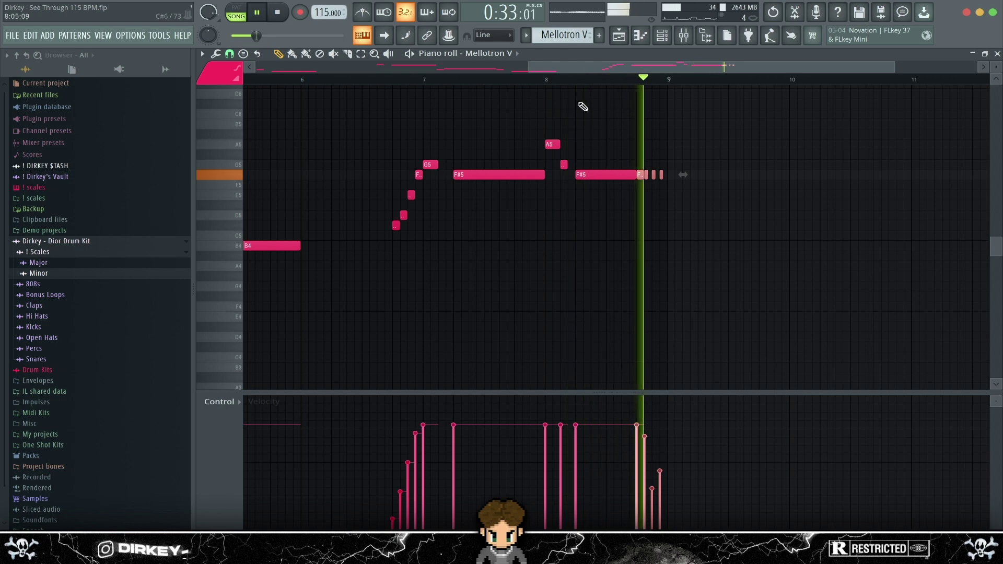
pyautogui.press('space')
# Show the mixer, examine the ShaperBox 2 pan curve and mix on the Mellotron V insert, and close the plugin
pyautogui.press('F9')
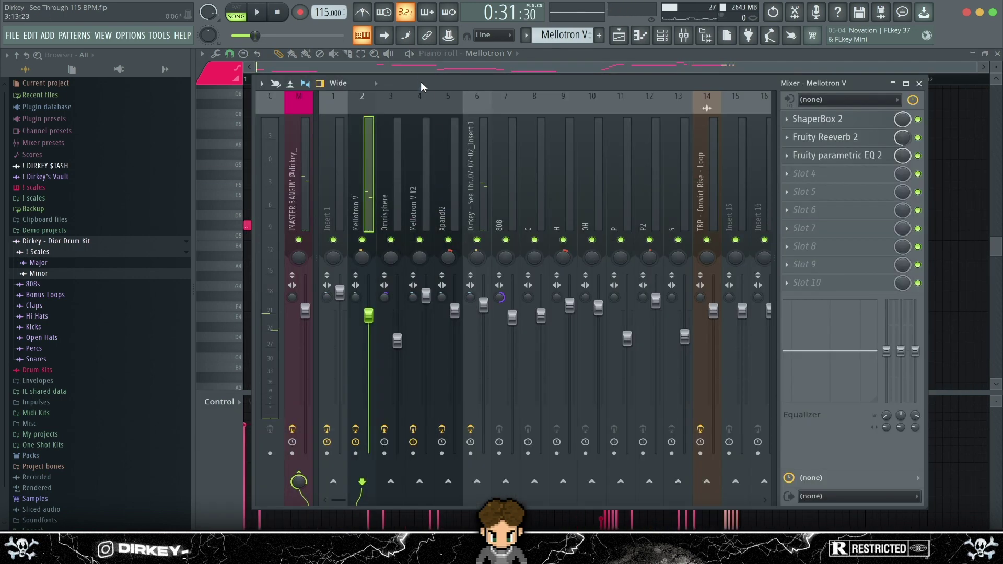
pyautogui.click(807, 119)
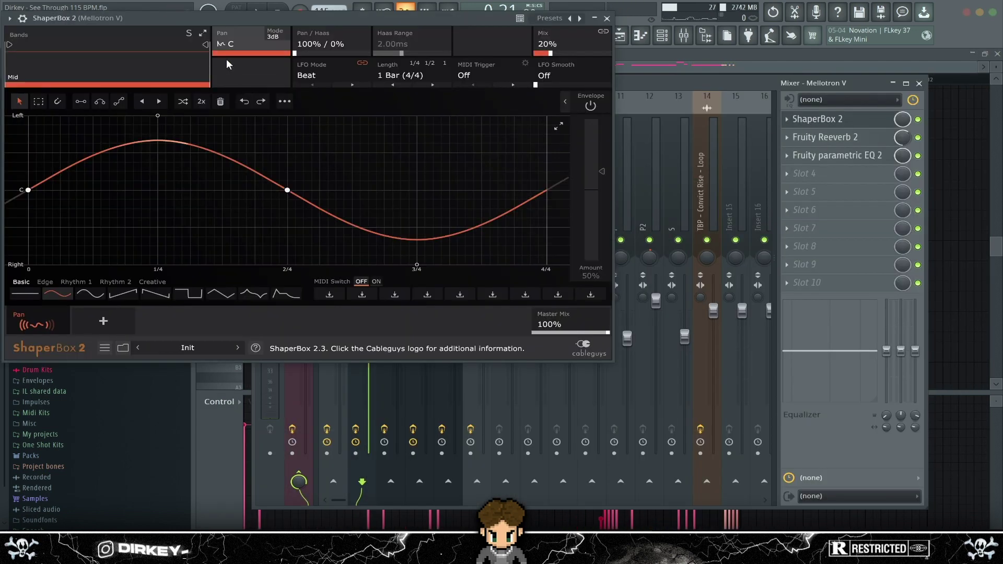
pyautogui.moveTo(240, 24); pyautogui.dragTo(365, 74)
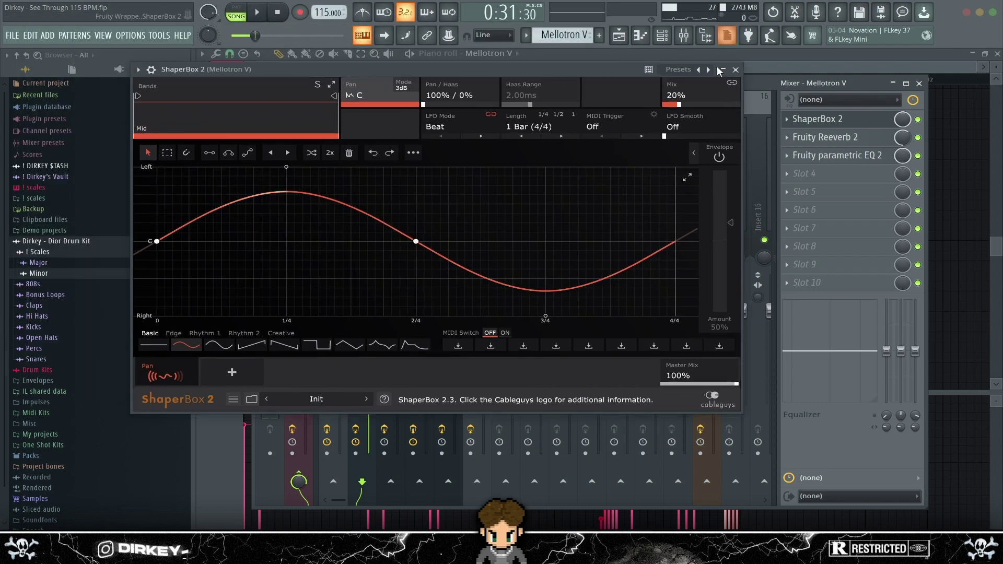
pyautogui.click(736, 69)
# In the Mellotron V insert's Fruity parametric EQ 2, set high-pass band 1 to about 219 Hz and peaking band 5 to about 4982 Hz at 4.7 dB
pyautogui.click(813, 157)
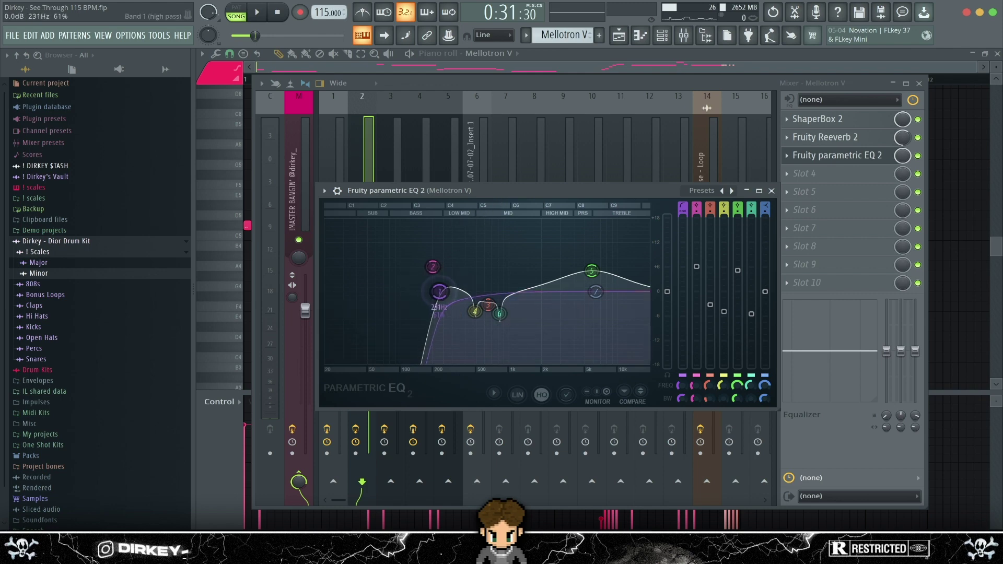
pyautogui.moveTo(439, 291); pyautogui.dragTo(422, 361)
pyautogui.moveTo(432, 293); pyautogui.dragTo(437, 292)
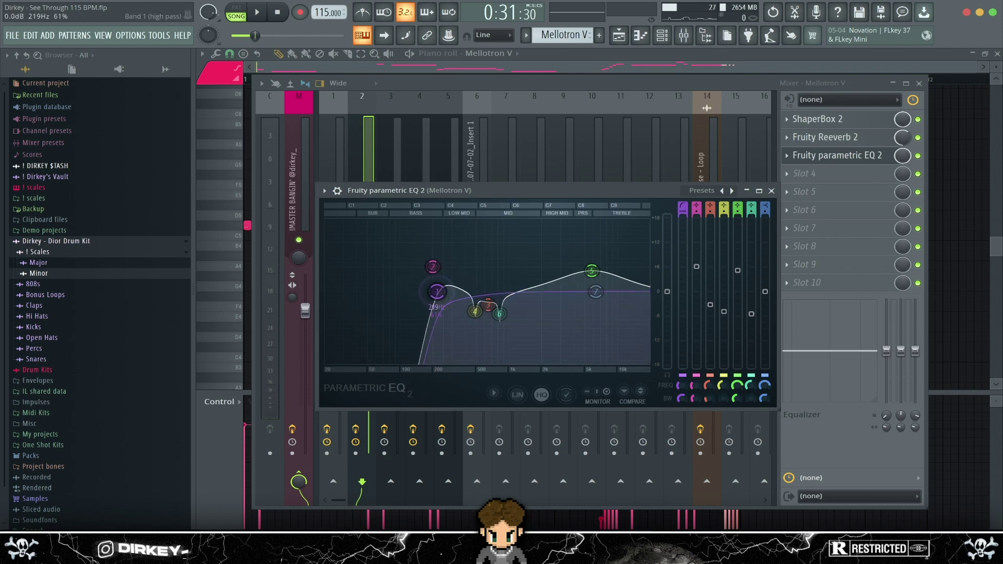
pyautogui.moveTo(592, 270); pyautogui.dragTo(594, 271)
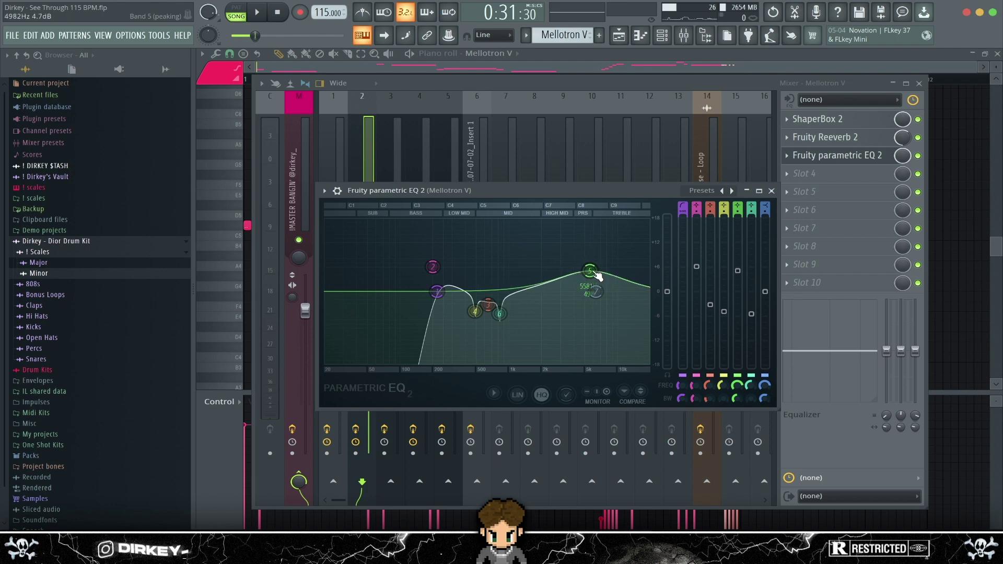
pyautogui.press('Escape')
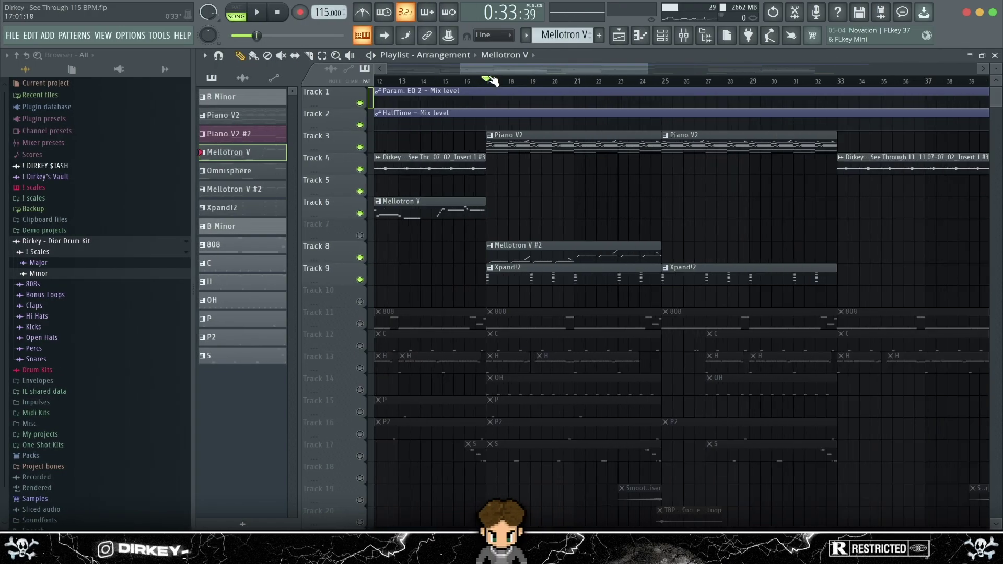
# Open the Xpand!2 instrument from the channel rack, check its loaded preset, and close the open windows
pyautogui.moveTo(496, 70); pyautogui.dragTo(477, 72)
pyautogui.click(685, 36)
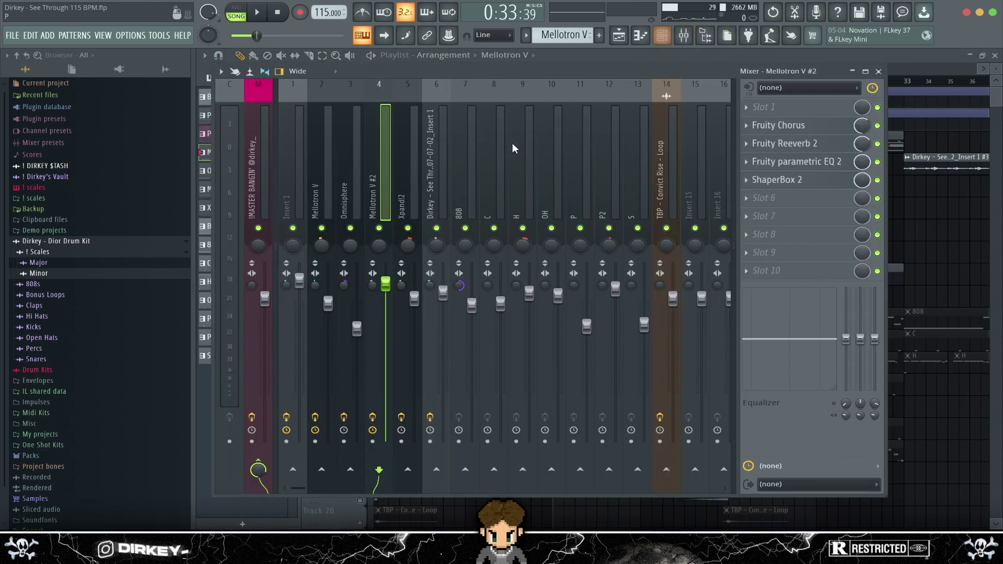
pyautogui.click(661, 36)
pyautogui.click(431, 289)
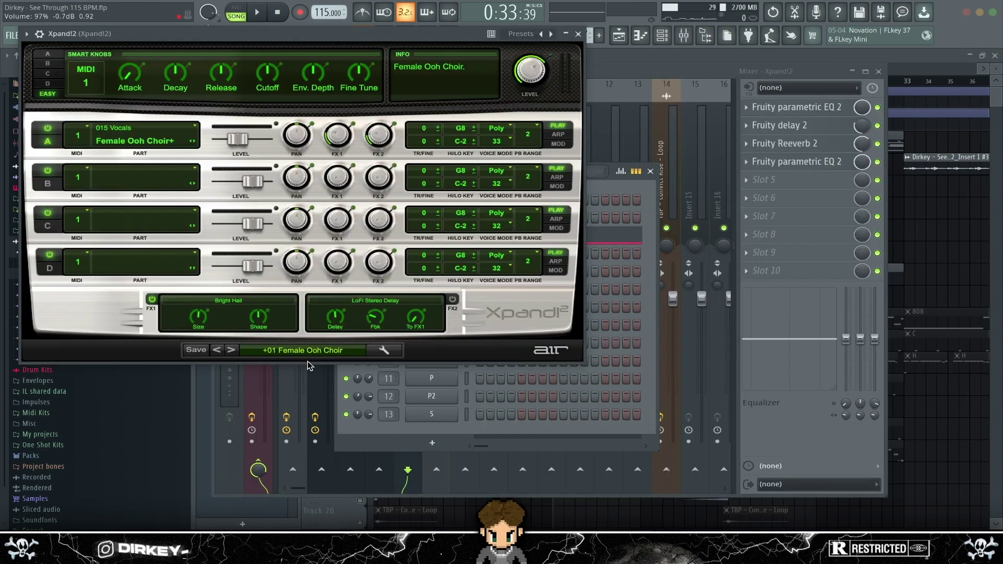
pyautogui.press('F12')
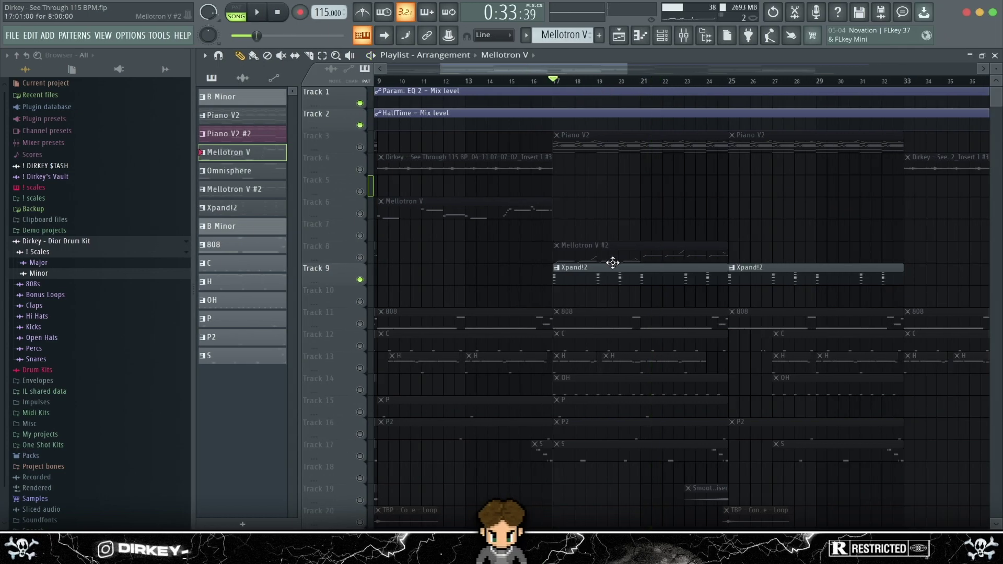
# Open the Xpand!2 clip's notes, select the first chord in bar 1, and return to the playlist
pyautogui.doubleClick(593, 282)
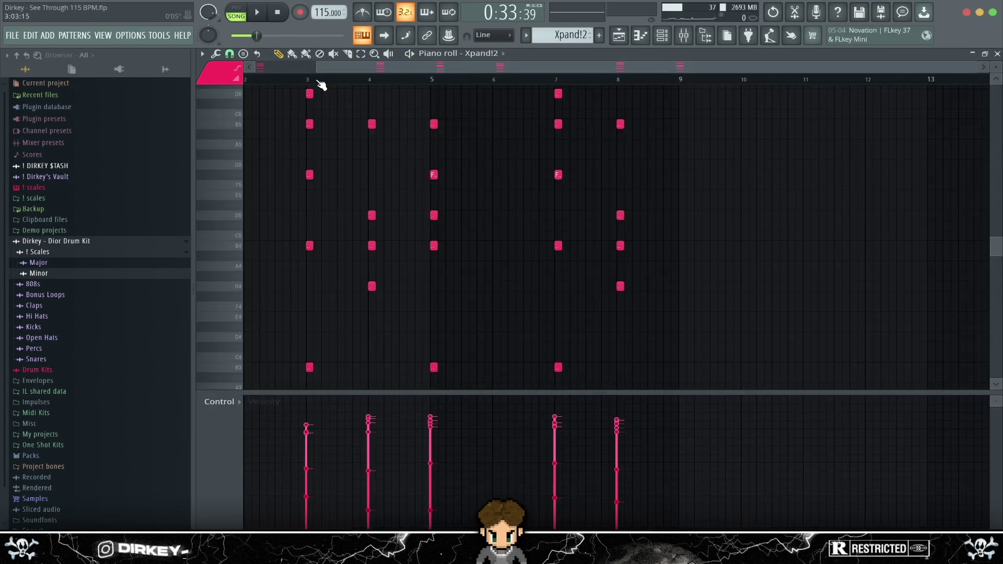
pyautogui.moveTo(286, 149); pyautogui.dragTo(215, 326)
pyautogui.moveTo(276, 131); pyautogui.dragTo(212, 354)
pyautogui.press('F5')
pyautogui.doubleClick(622, 277)
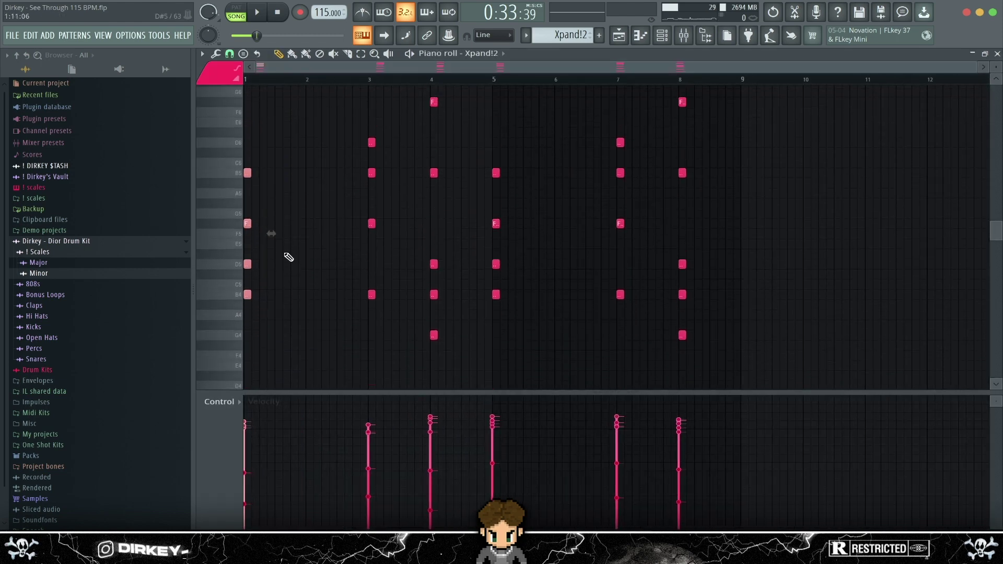
pyautogui.press('F5')
# Play the Xpand!2 chords together with Piano V2 from bar 17, stop playback, and review their clips in the arrangement
pyautogui.scroll(3, 559, 84)
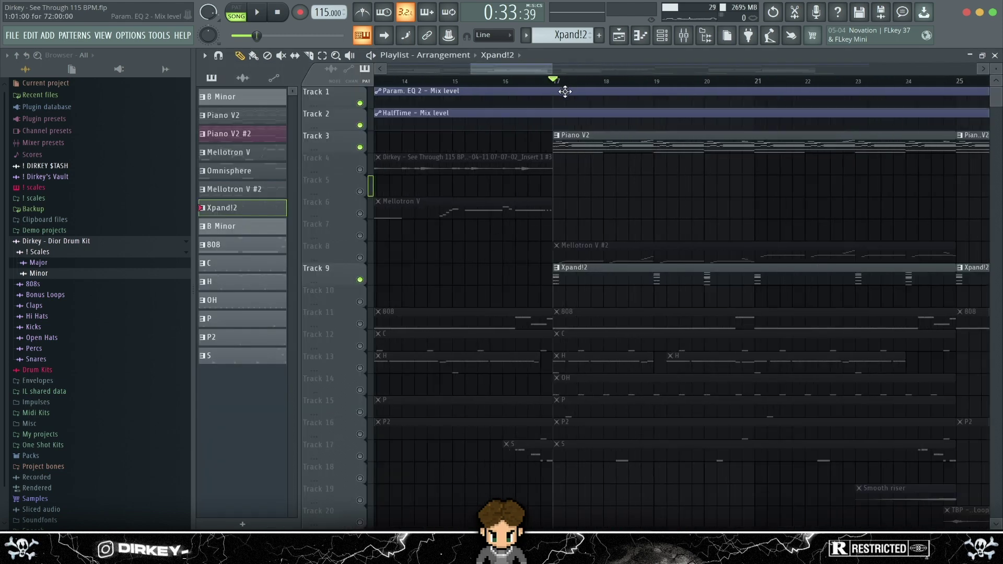
pyautogui.scroll(2, 579, 90)
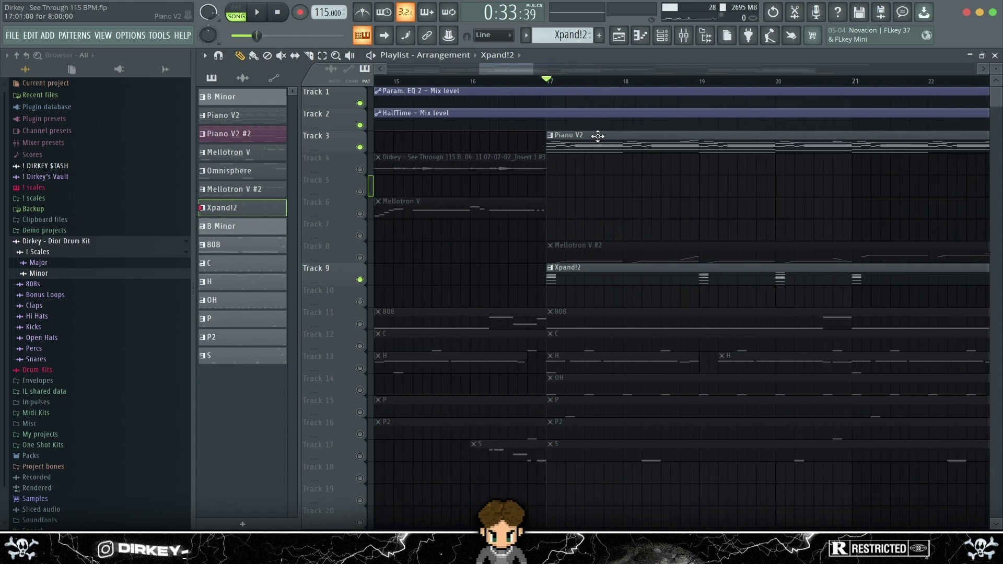
pyautogui.press('space')
pyautogui.scroll(-1, 645, 83)
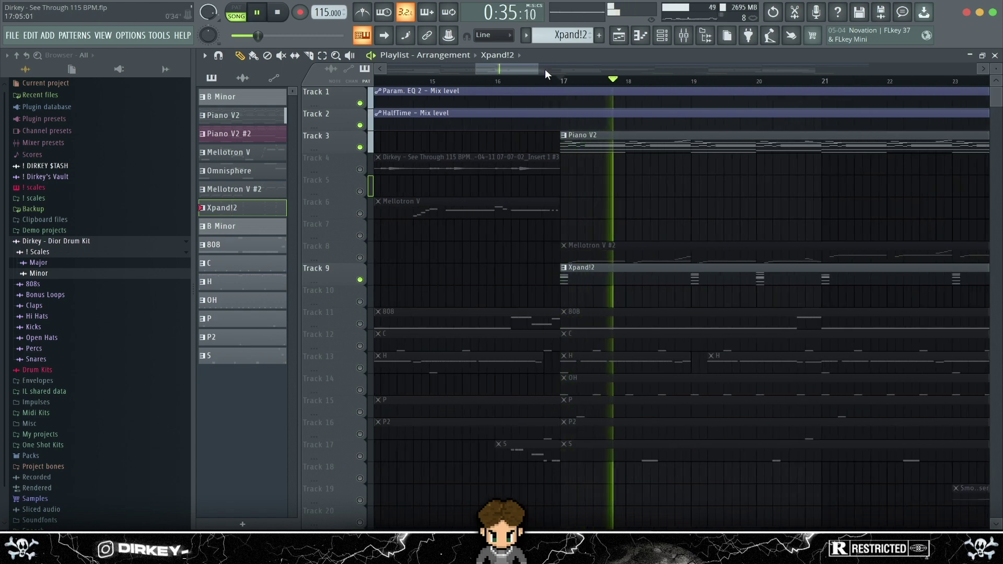
pyautogui.moveTo(526, 70); pyautogui.dragTo(544, 71)
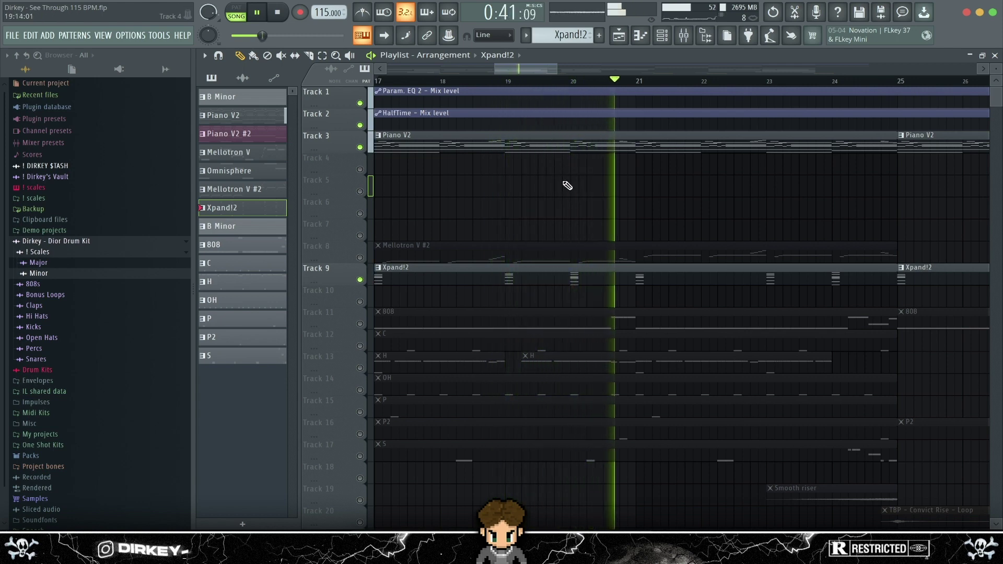
pyautogui.scroll(-6, 450, 85)
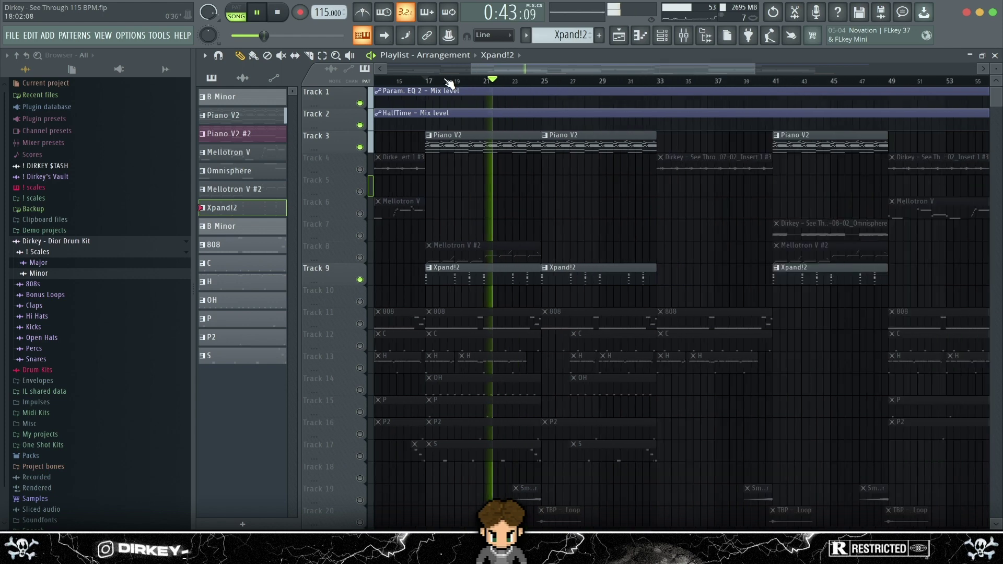
pyautogui.press('space')
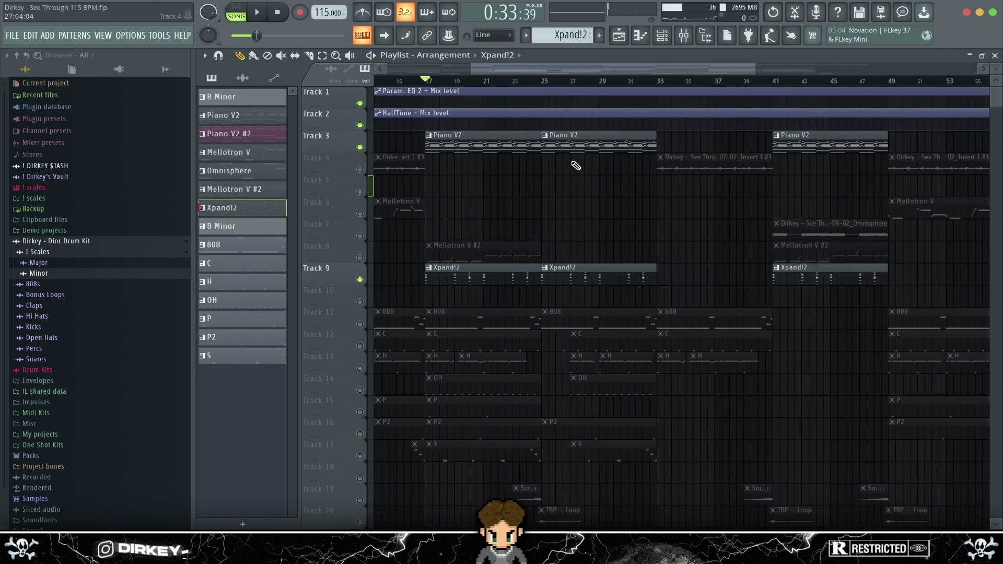
pyautogui.hscroll(-3, 459, 68)
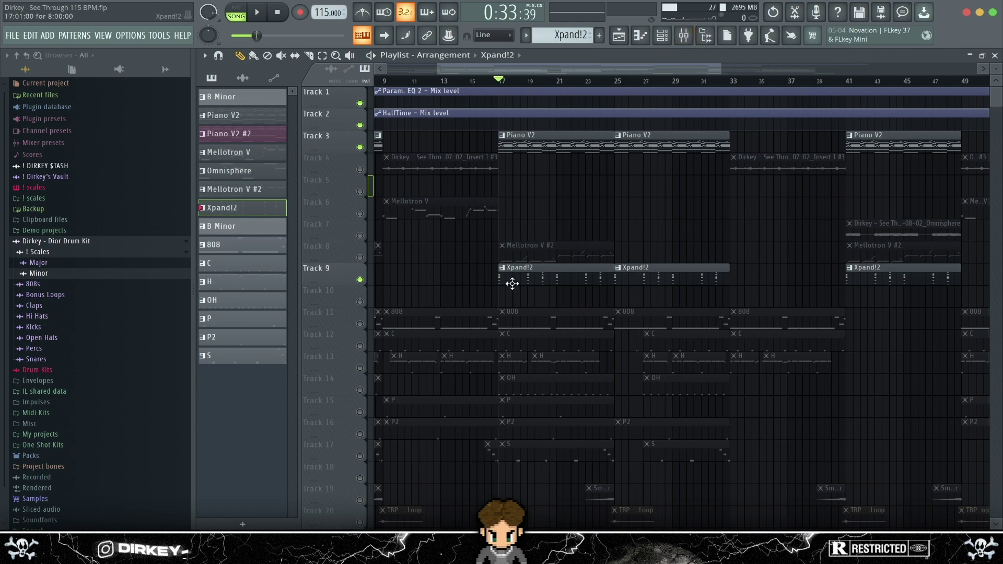
pyautogui.scroll(1, 509, 68)
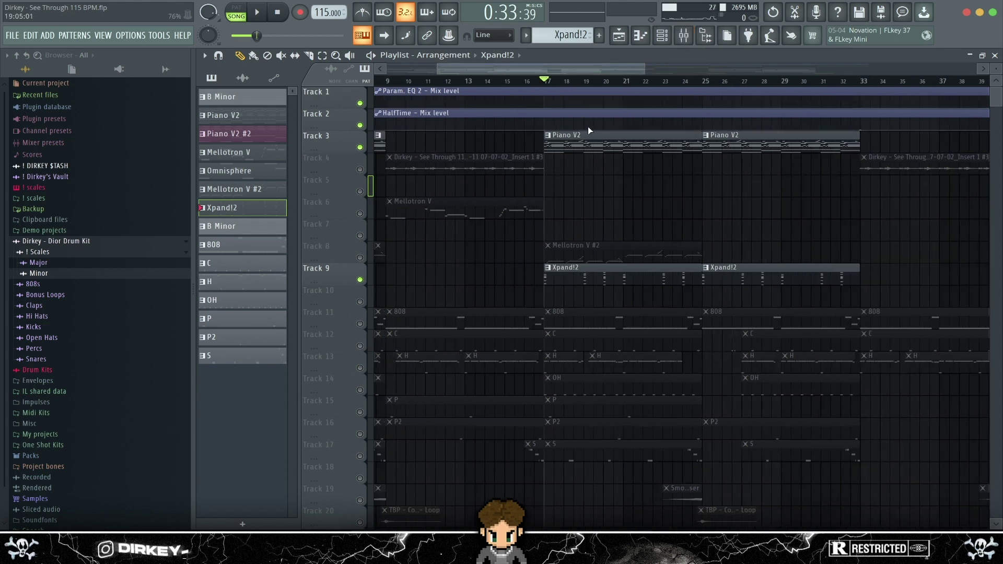
# Review the effects on the Xpand!2 mixer insert: the first Fruity parametric EQ 2, Fruity delay 2, Fruity Reeverb 2 and the second equalizer
pyautogui.click(683, 35)
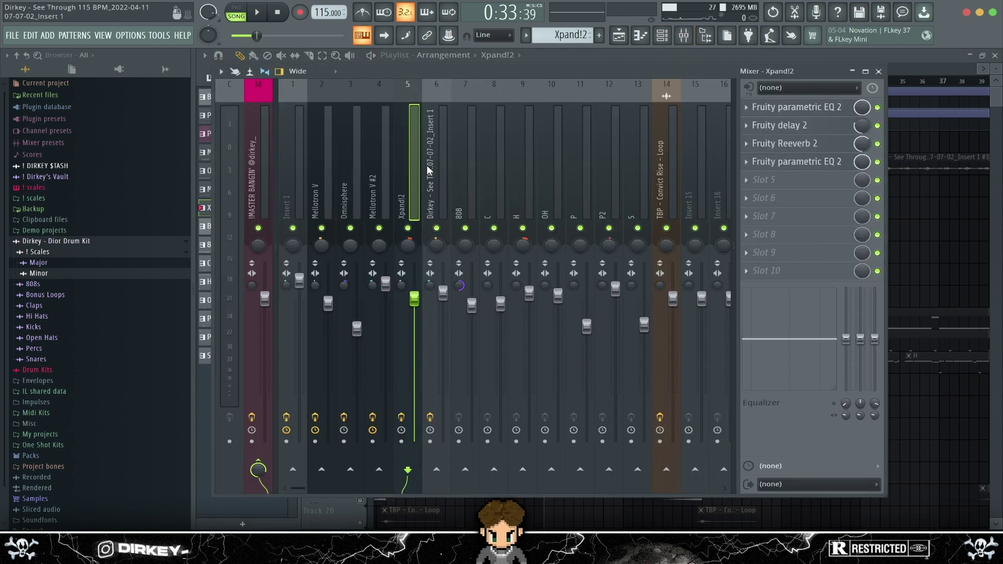
pyautogui.click(799, 108)
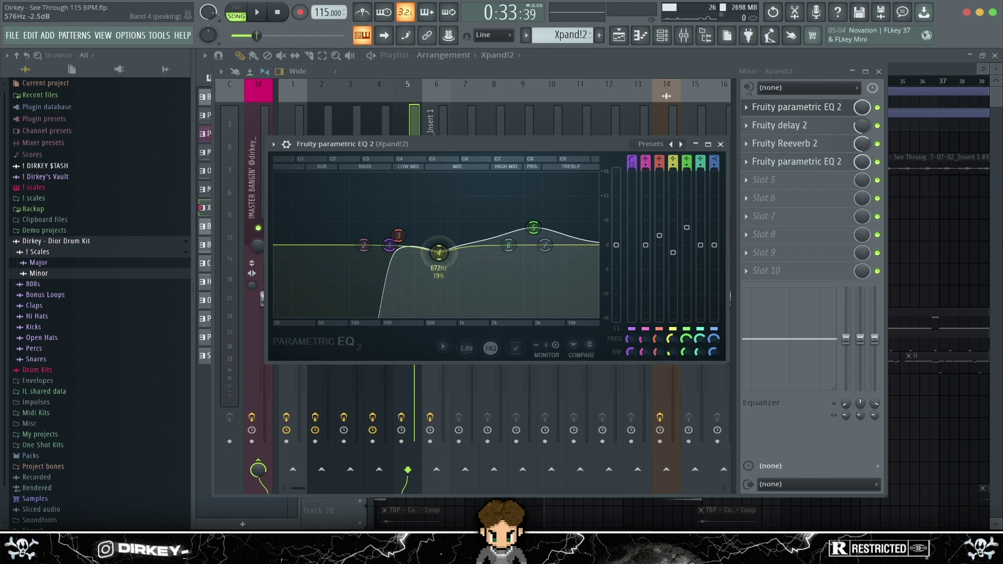
pyautogui.click(720, 144)
pyautogui.click(787, 126)
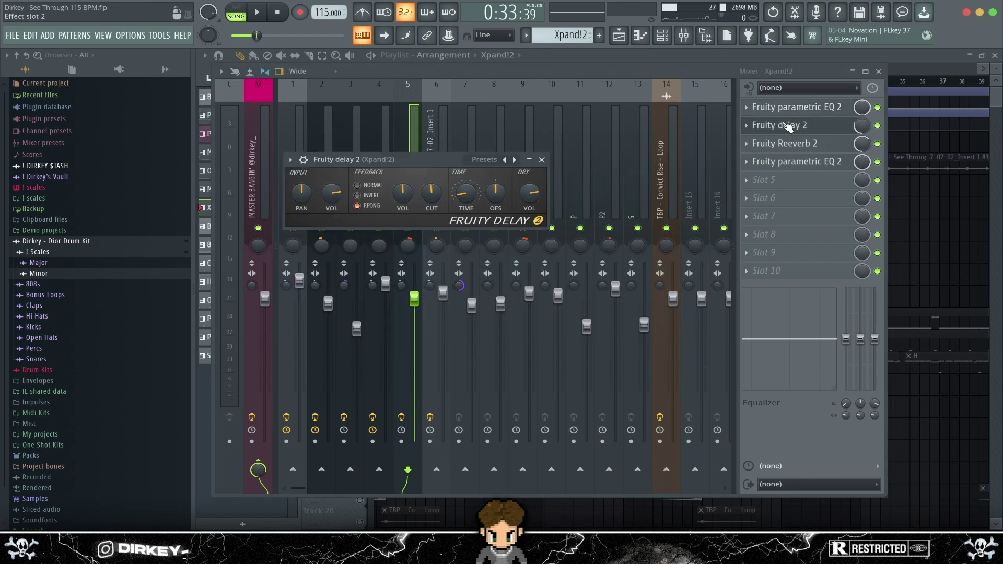
pyautogui.click(542, 160)
pyautogui.click(779, 143)
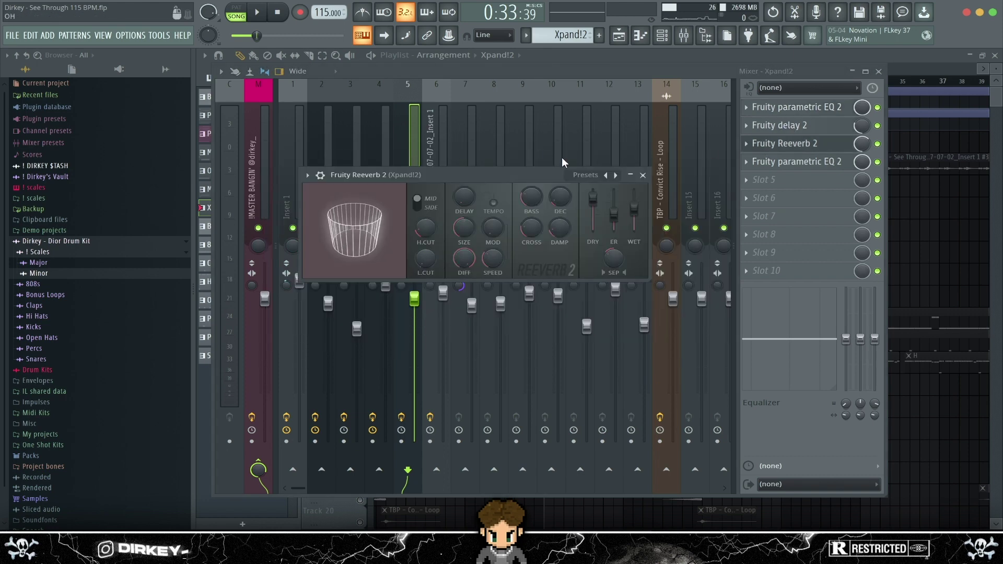
pyautogui.click(643, 173)
pyautogui.click(800, 161)
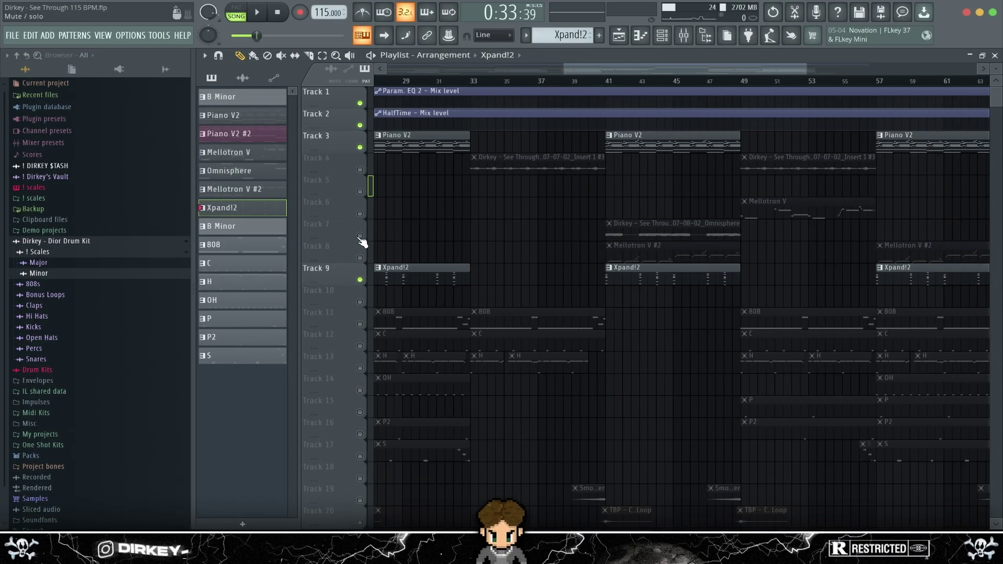
# Unmute Track 7 with the Omnisphere audio clip and place the playhead at bar 41
pyautogui.click(360, 236)
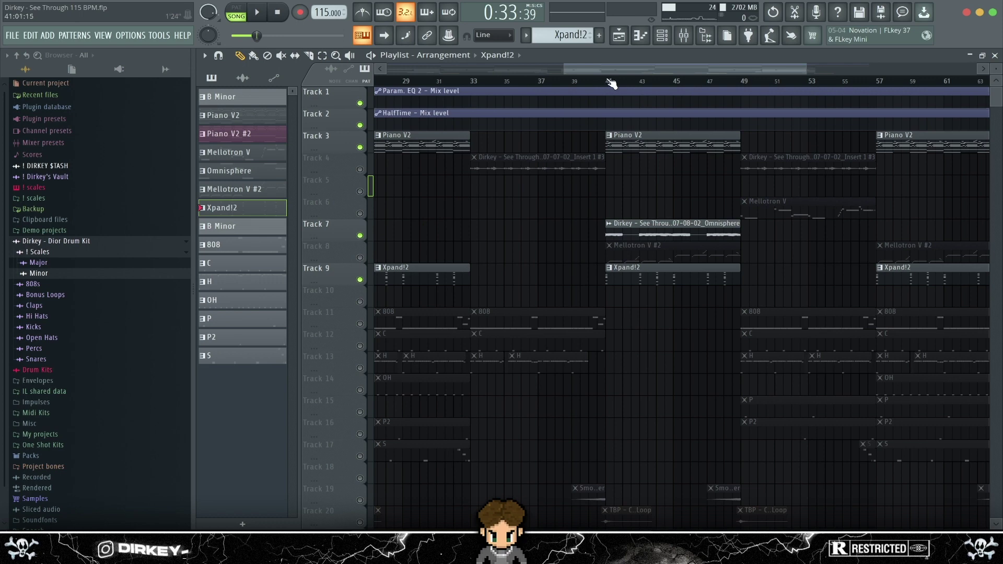
pyautogui.click(609, 82)
pyautogui.scroll(-5, 609, 82)
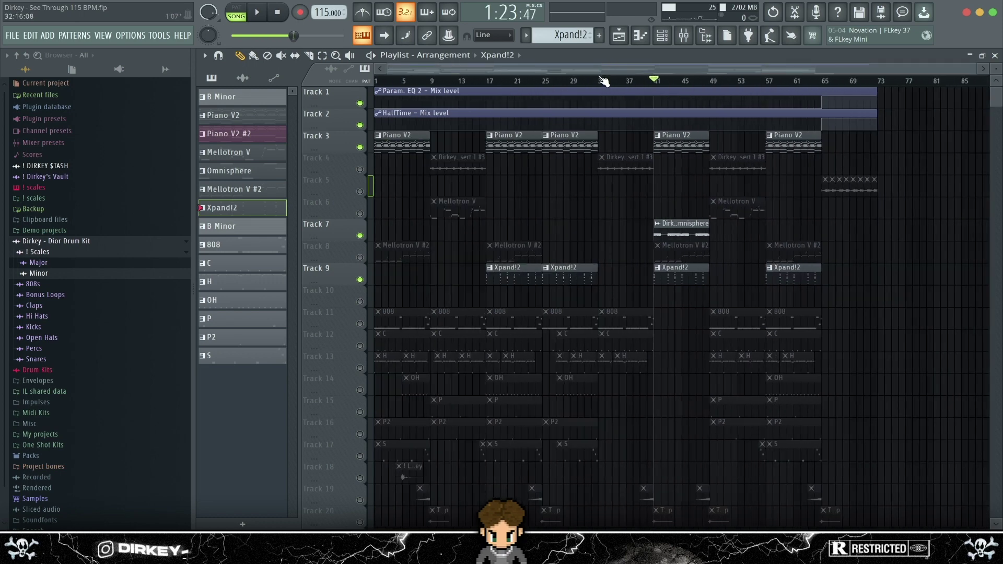
pyautogui.scroll(4, 656, 67)
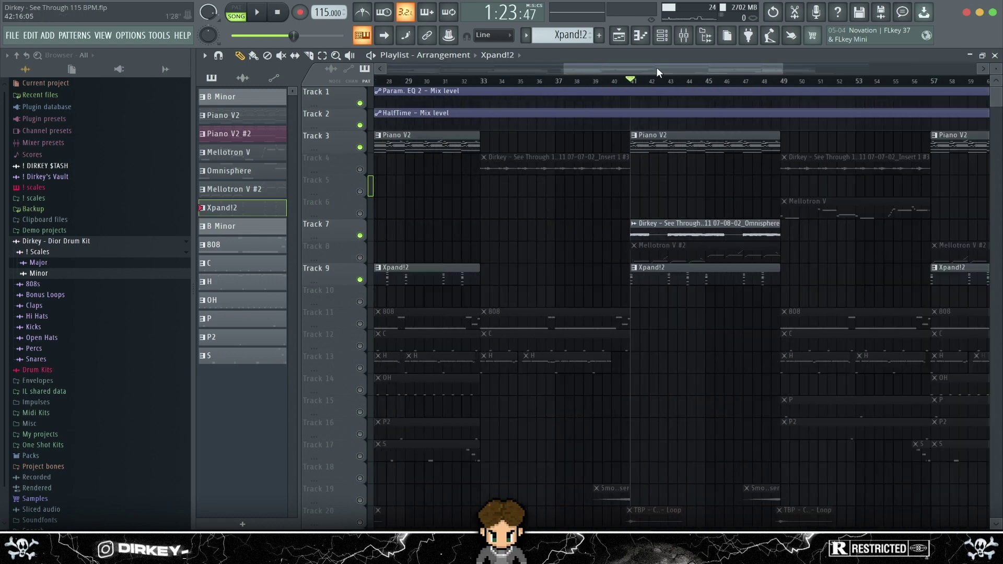
pyautogui.moveTo(629, 71)
pyautogui.mouseDown()
pyautogui.moveTo(378, 65)
pyautogui.moveTo(759, 72)
pyautogui.moveTo(485, 72)
pyautogui.moveTo(635, 69)
pyautogui.mouseUp()
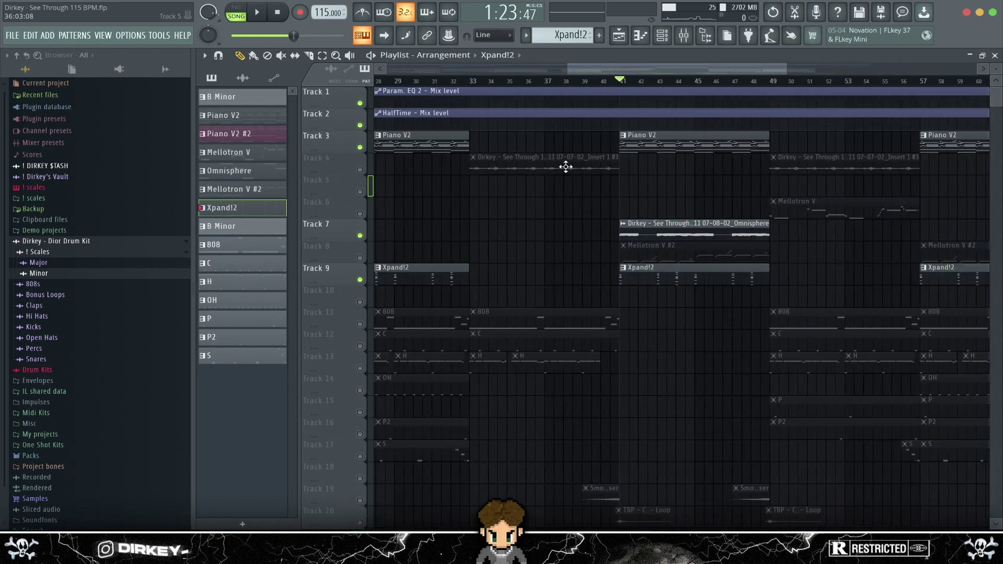
# Check the Fruity parametric EQ 2 on the Omnisphere mixer insert and play the layers together from bar 41
pyautogui.press('F6')
pyautogui.moveTo(373, 170); pyautogui.dragTo(465, 125)
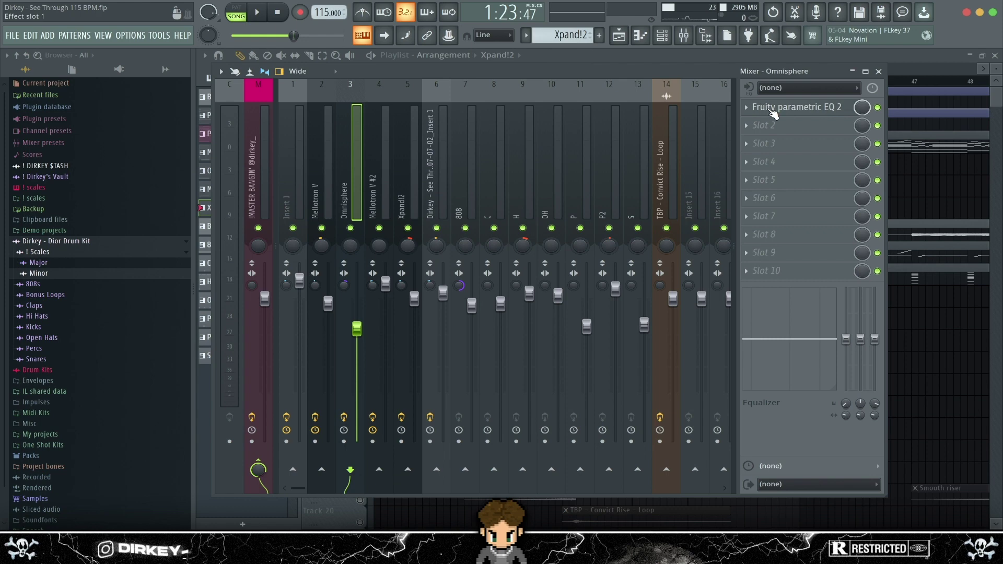
pyautogui.click(794, 107)
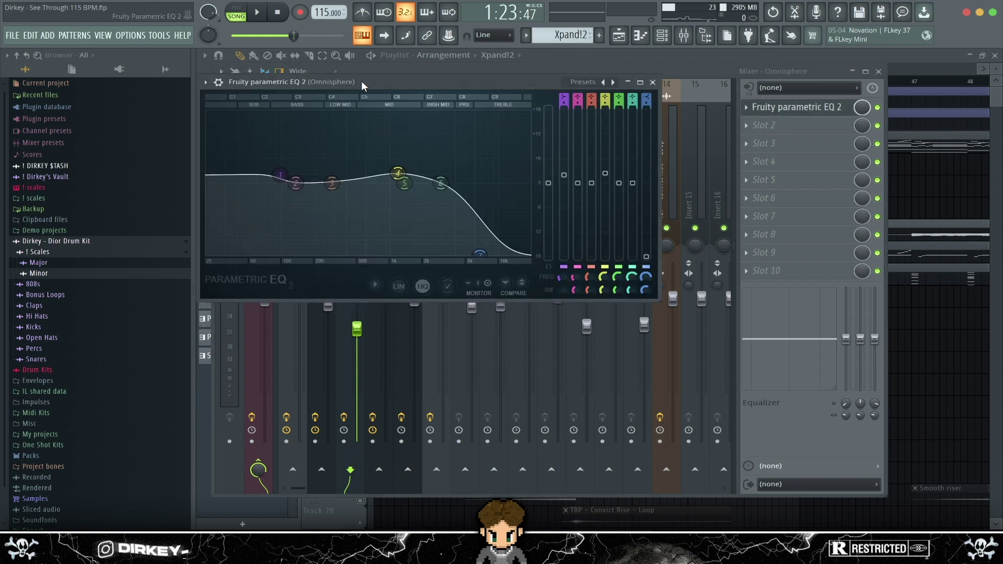
pyautogui.click(652, 83)
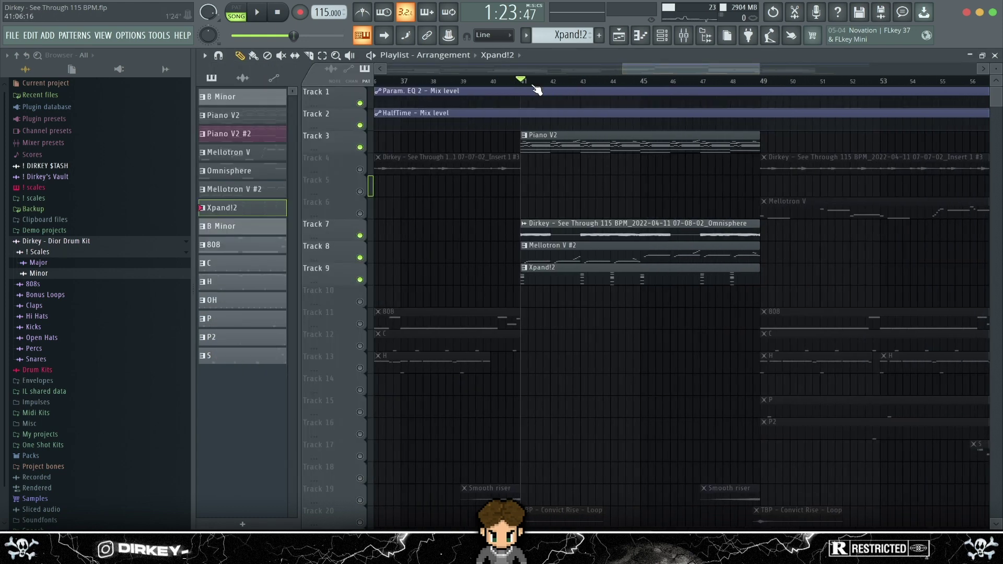
pyautogui.scroll(1, 526, 85)
pyautogui.press('space')
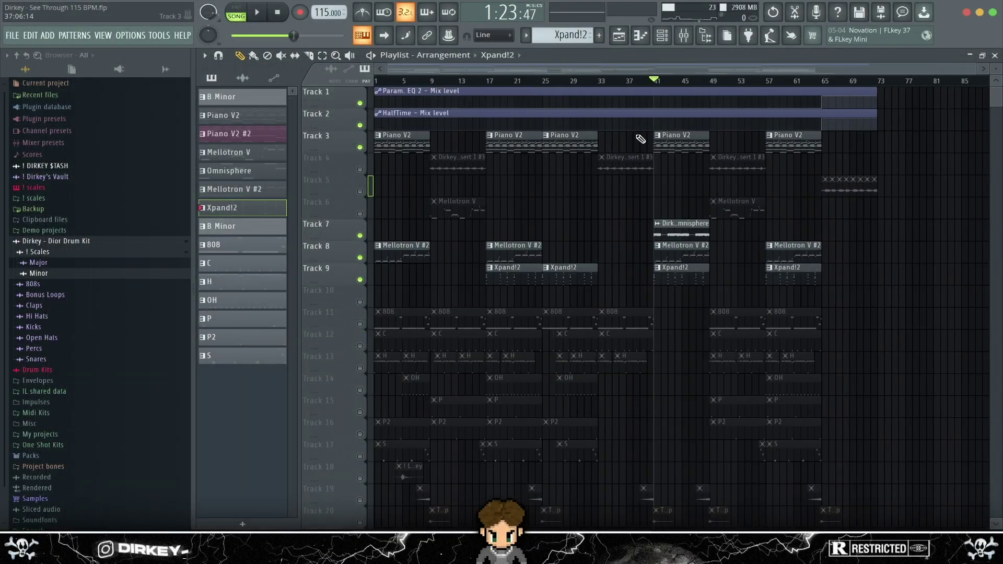
# Open the notes of the Piano V2 clip at bar 41, select its upper melody notes, and return to the playlist
pyautogui.scroll(5, 677, 81)
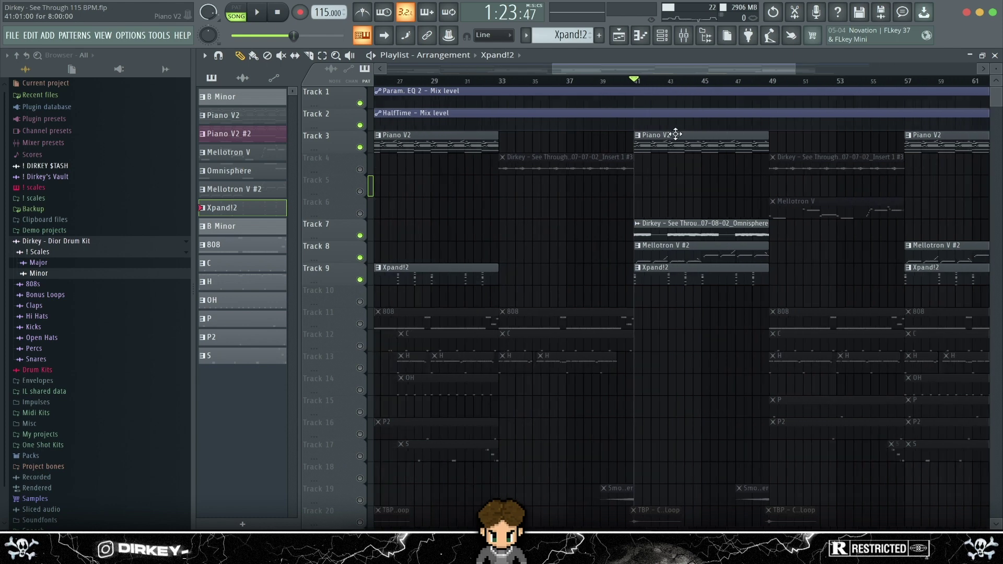
pyautogui.doubleClick(673, 133)
pyautogui.hscroll(-3, 471, 78)
pyautogui.scroll(7, 449, 148)
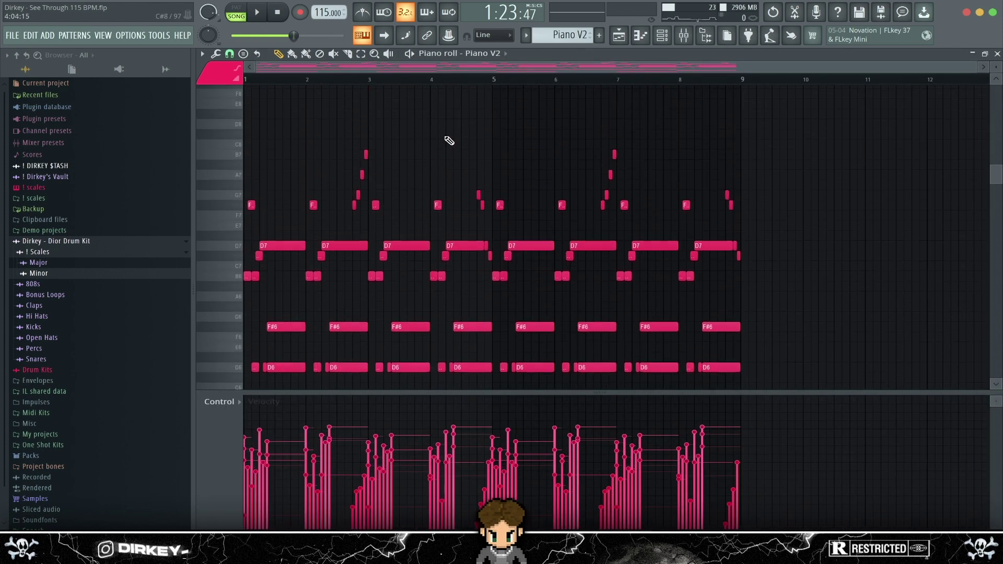
pyautogui.press('Escape')
pyautogui.scroll(2, 700, 83)
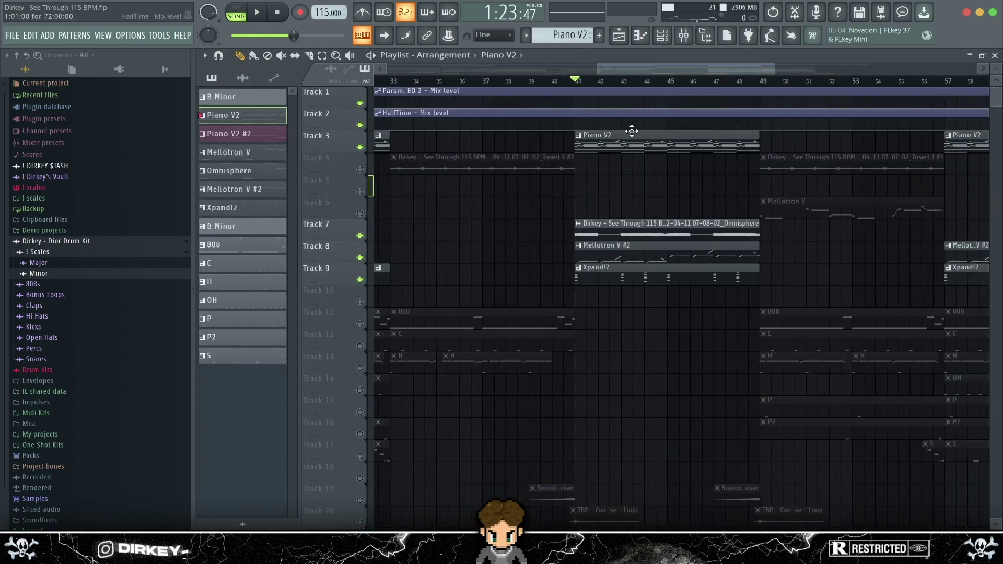
pyautogui.doubleClick(596, 148)
pyautogui.moveTo(829, 139); pyautogui.dragTo(167, 300)
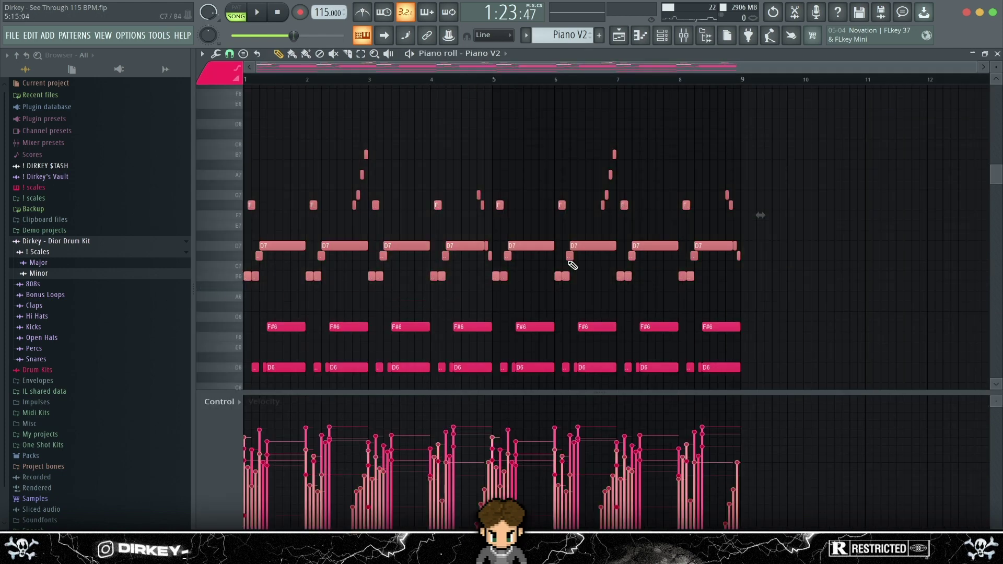
pyautogui.press('Escape')
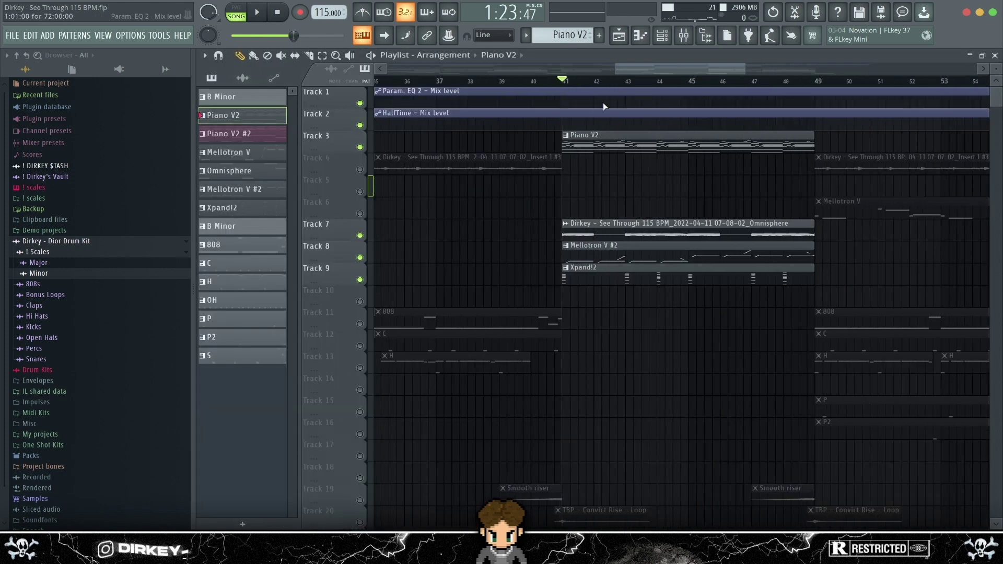
# Open the Mellotron V #2 clip and select its notes, and look at the Xpand!2 clip's notes before returning to the playlist
pyautogui.doubleClick(580, 263)
pyautogui.scroll(-5, 403, 224)
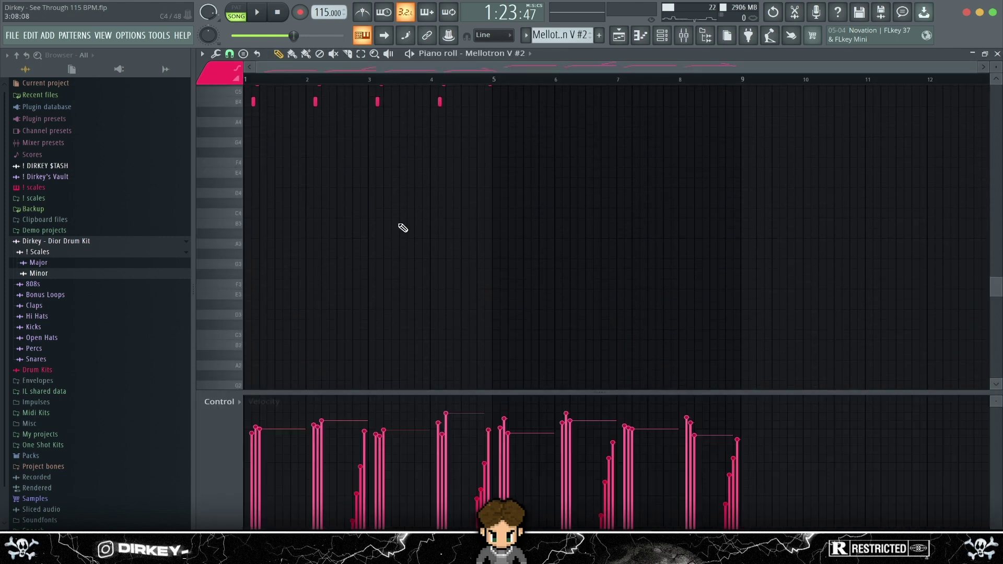
pyautogui.scroll(4, 403, 224)
pyautogui.moveTo(792, 157); pyautogui.dragTo(65, 410)
pyautogui.press('F5')
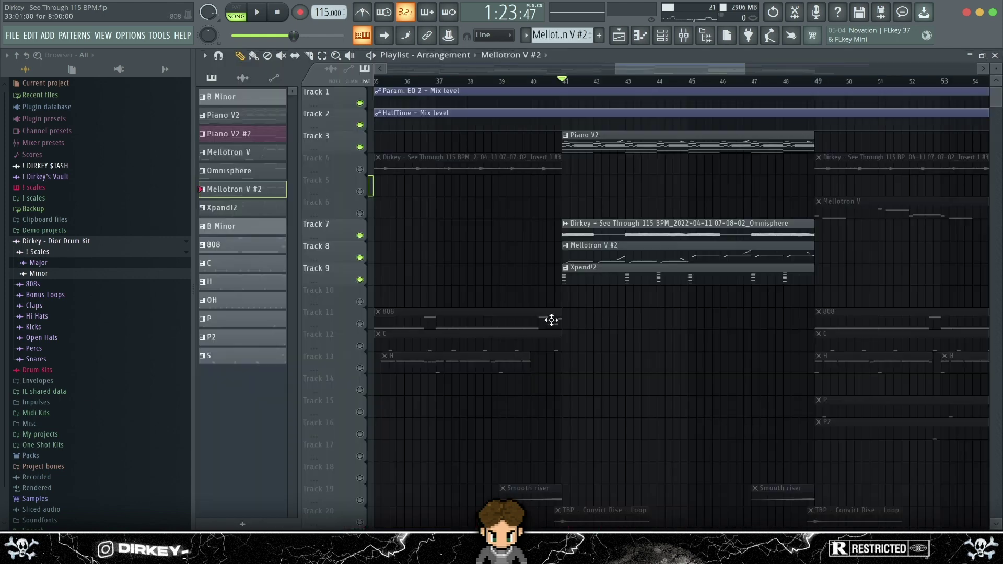
pyautogui.doubleClick(620, 280)
pyautogui.press('F5')
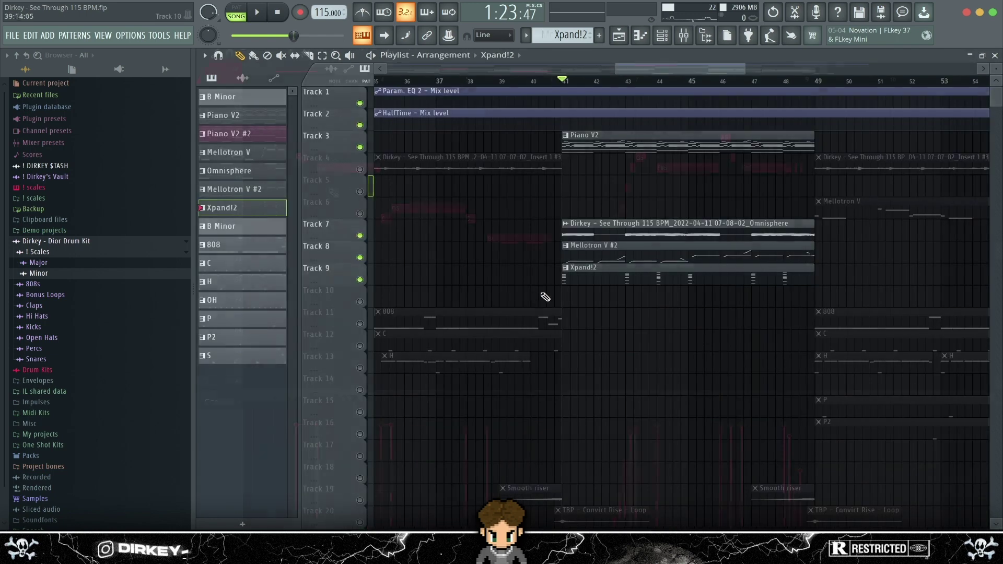
# Open the Mellotron V notes and select the melody from bar 3 to bar 9
pyautogui.doubleClick(579, 257)
pyautogui.moveTo(270, 132); pyautogui.dragTo(850, 329)
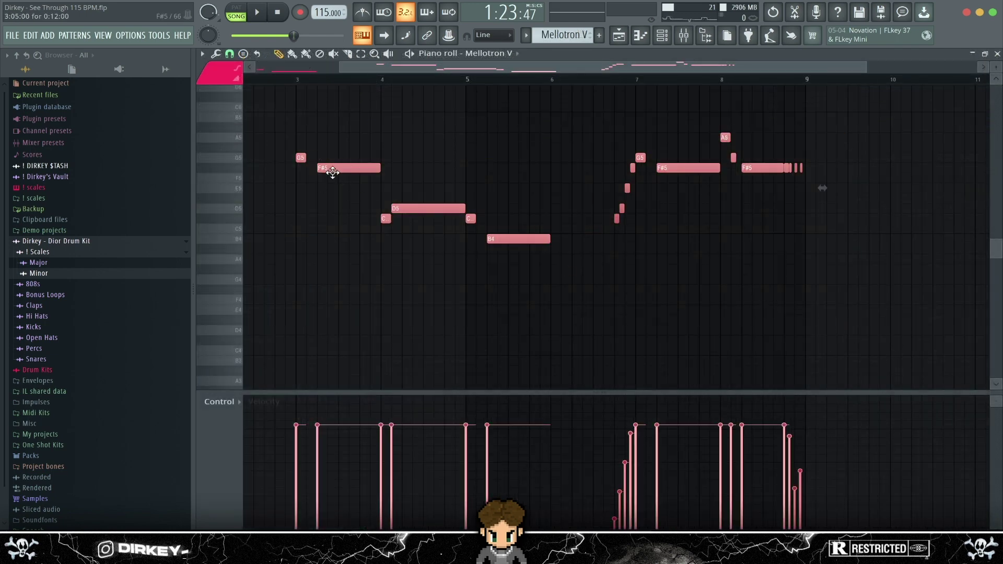
pyautogui.scroll(-3, 270, 69)
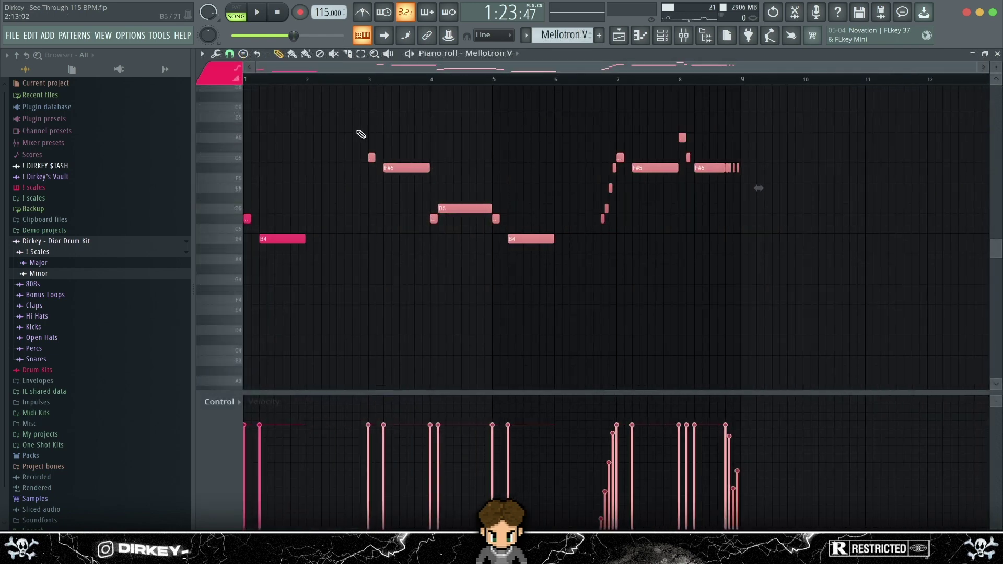
# Select the Piano V2 clip at bar 57 and examine the row of audio clips on Track 5 from bar 65
pyautogui.scroll(2, 405, 244)
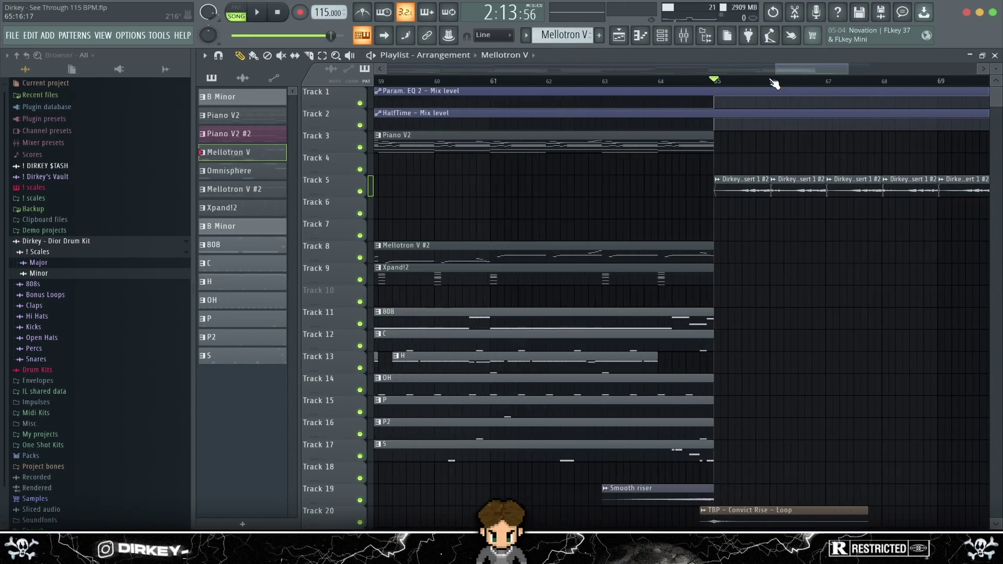
pyautogui.scroll(-3, 791, 67)
pyautogui.moveTo(791, 66); pyautogui.dragTo(748, 74)
pyautogui.moveTo(587, 149); pyautogui.dragTo(591, 152)
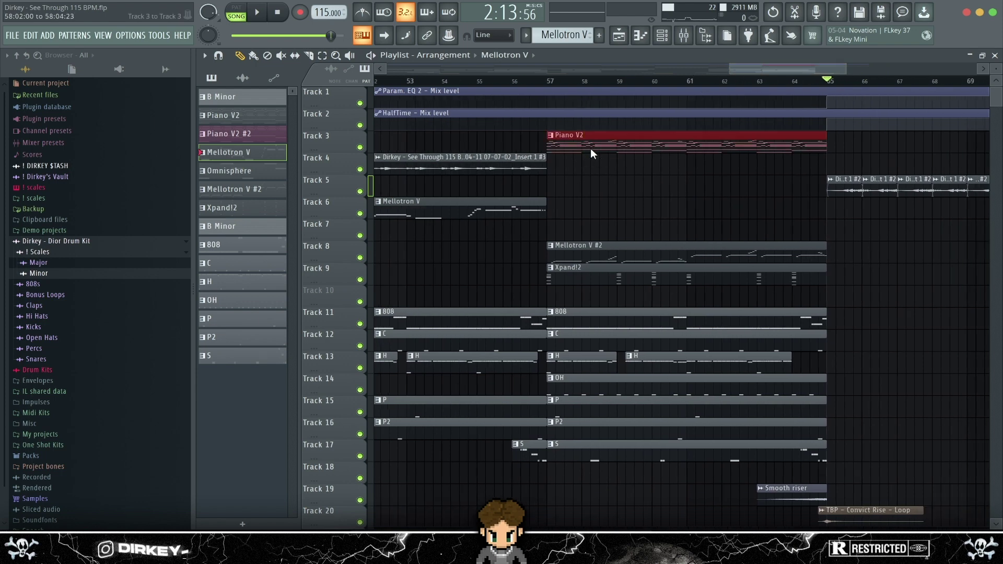
pyautogui.moveTo(755, 69); pyautogui.dragTo(795, 70)
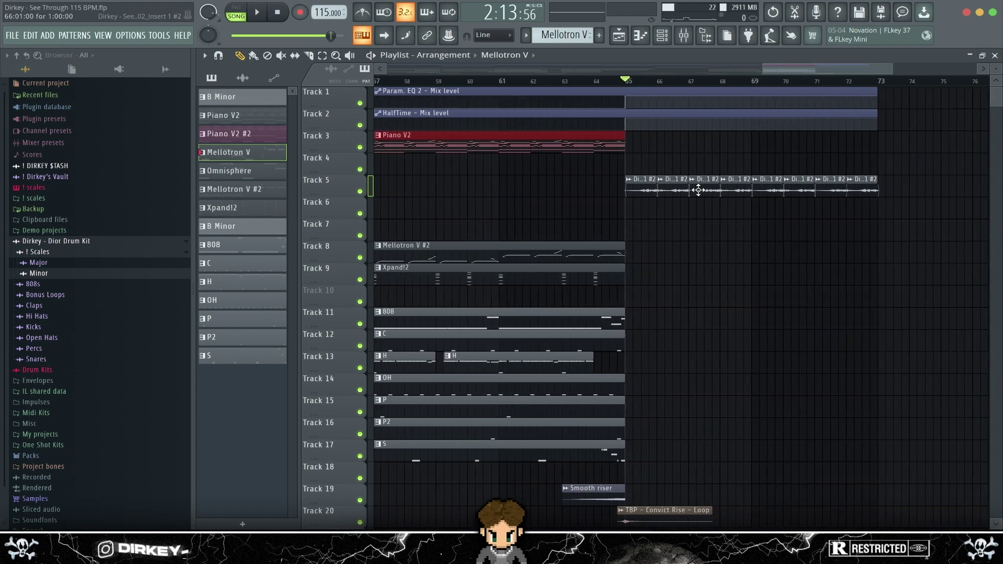
# Open the channel settings of the Insert 1 #2 audio clip on Track 5 to check its precomputed effects
pyautogui.click(690, 37)
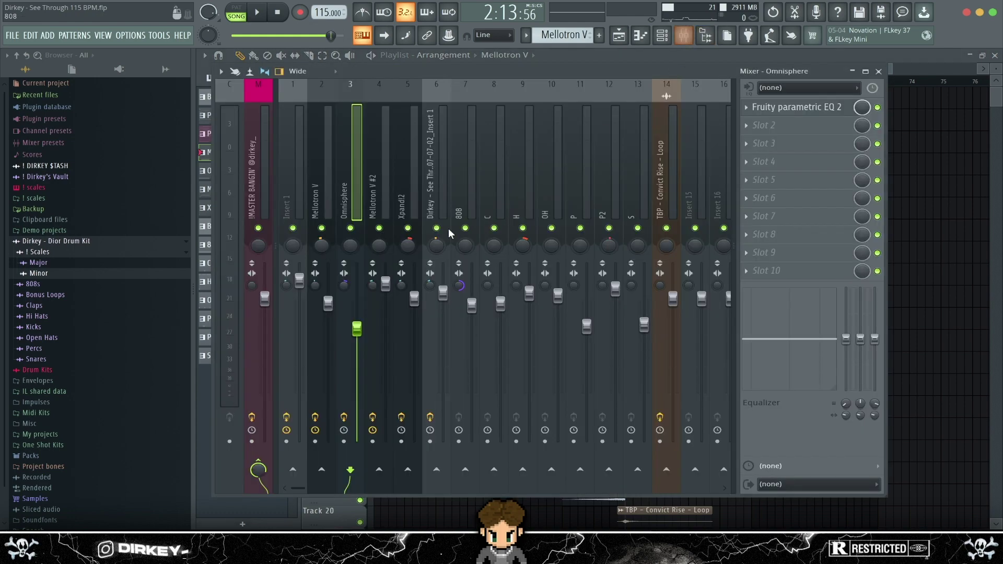
pyautogui.click(332, 171)
pyautogui.press('F9')
pyautogui.doubleClick(708, 183)
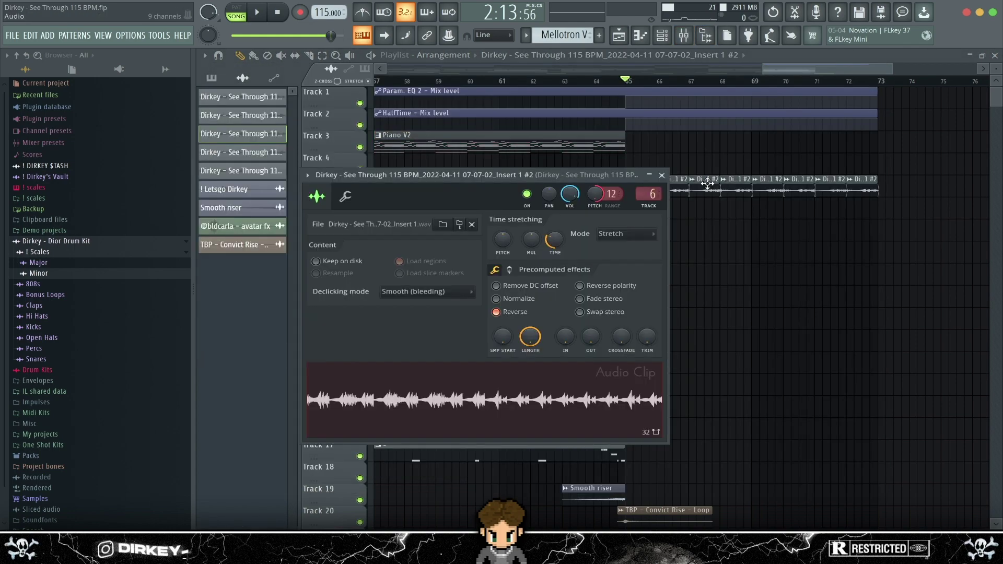
# Review HalfTime, Fruity Reeverb 2 and Fruity parametric EQ 2 on the audio clip's mixer insert, and close the mixer
pyautogui.press('F9')
pyautogui.click(799, 107)
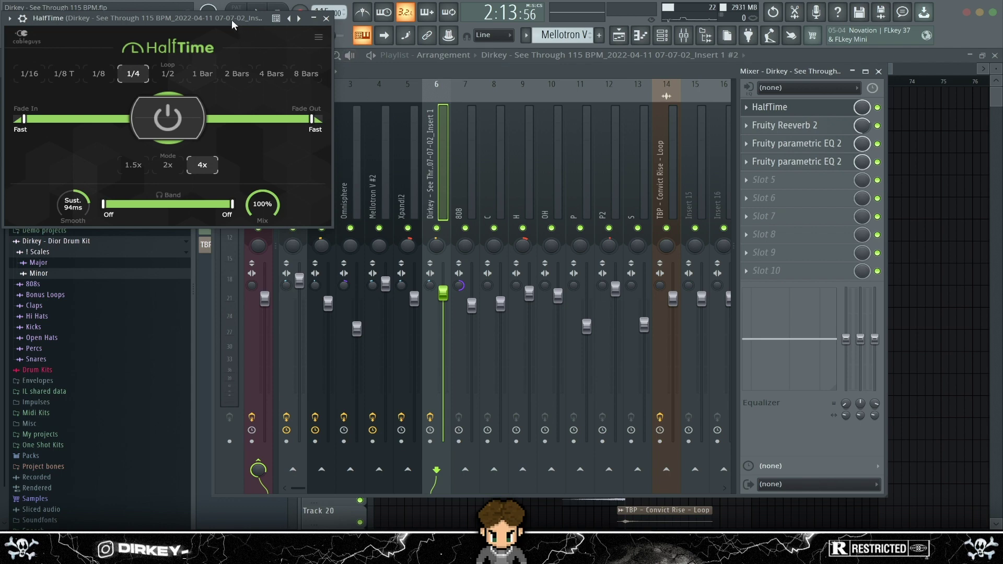
pyautogui.moveTo(233, 20); pyautogui.dragTo(281, 65)
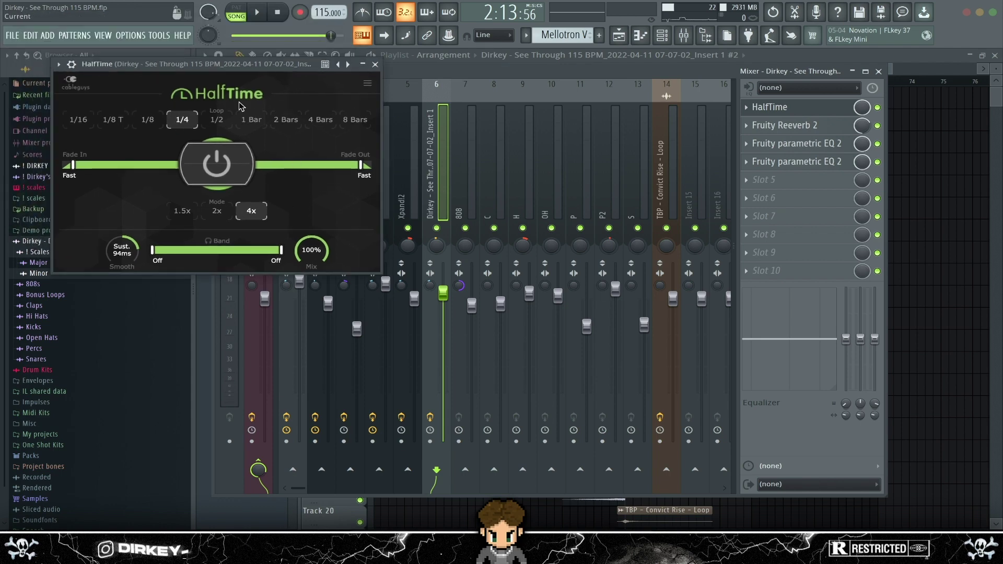
pyautogui.click(375, 65)
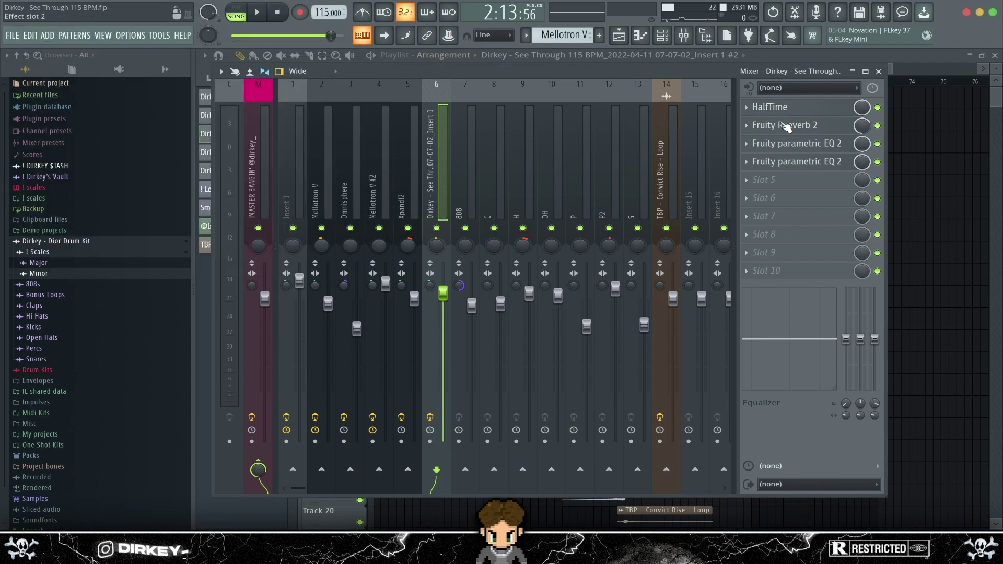
pyautogui.click(784, 127)
pyautogui.click(652, 173)
pyautogui.click(806, 161)
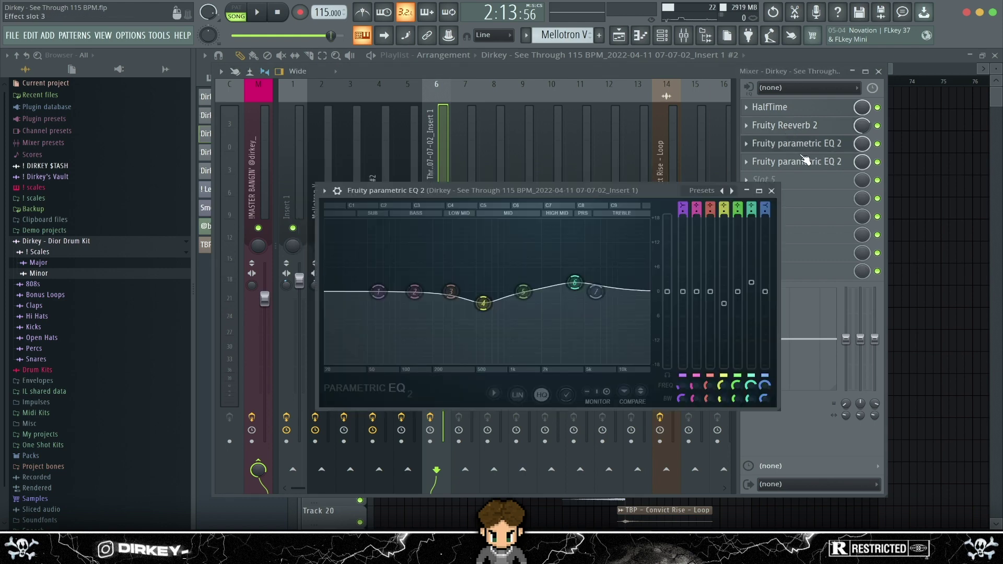
pyautogui.click(772, 191)
pyautogui.press('F9')
# Play the transition into the outro from bar 64 and stop playback
pyautogui.scroll(-4, 560, 82)
pyautogui.moveTo(593, 79); pyautogui.dragTo(584, 84)
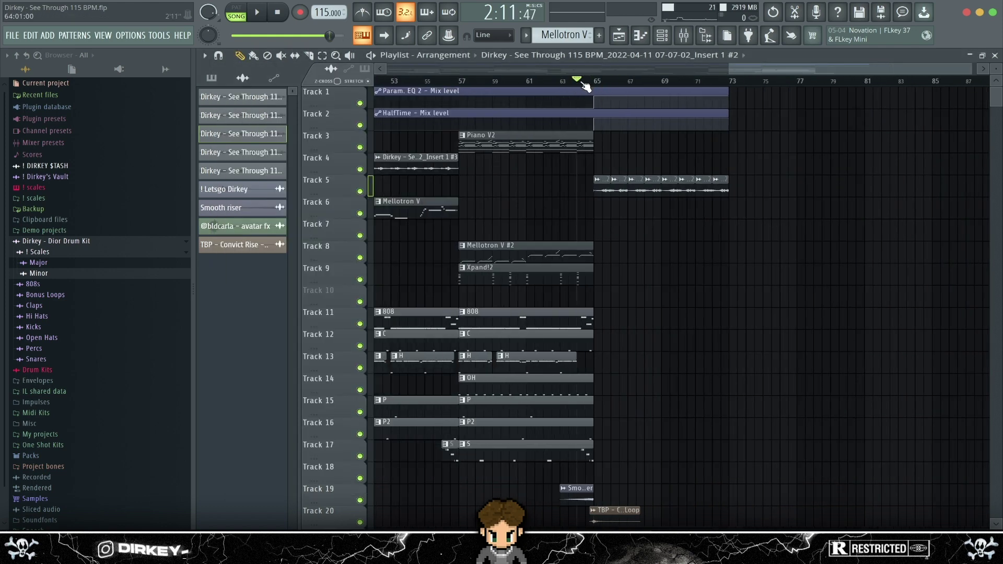
pyautogui.press('space')
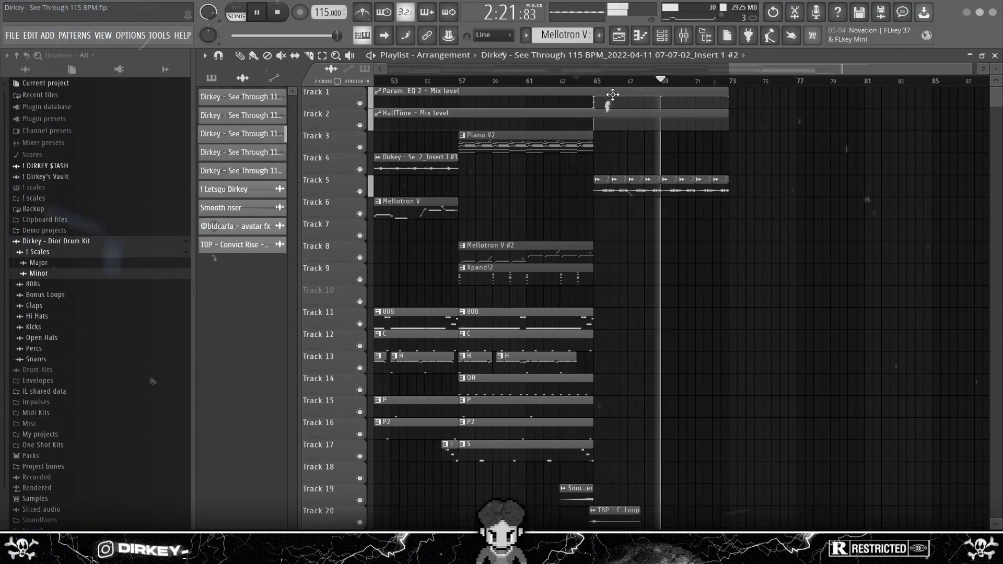
pyautogui.press('space')
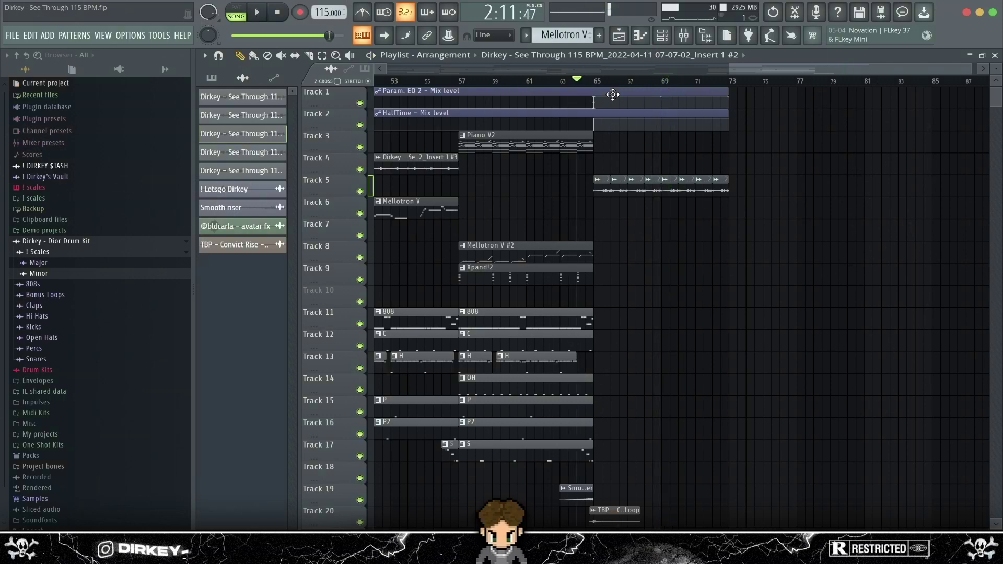
# Return the playhead to bar 1 and look over the full arrangement
pyautogui.scroll(-5, 546, 90)
pyautogui.click(376, 80)
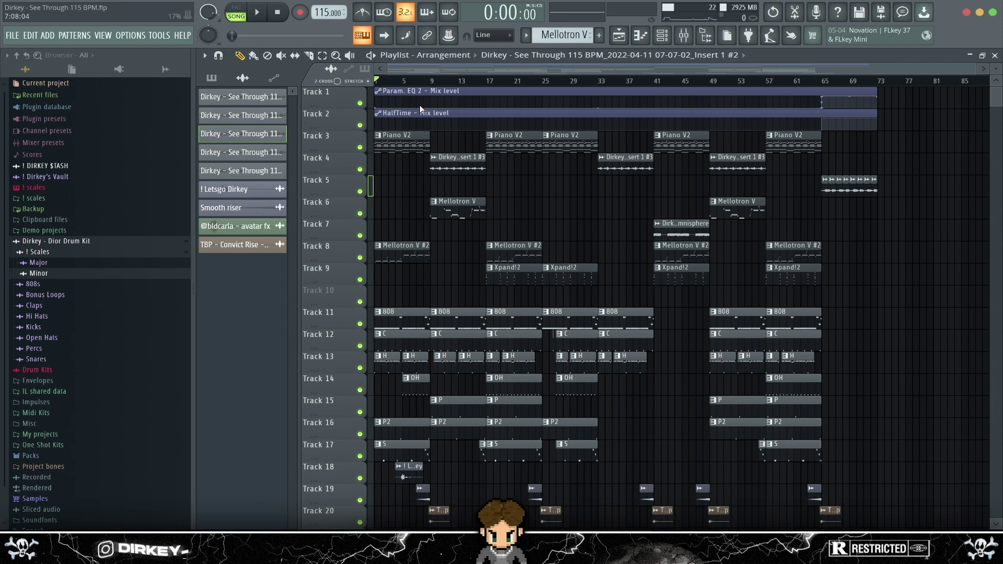
pyautogui.scroll(2, 504, 242)
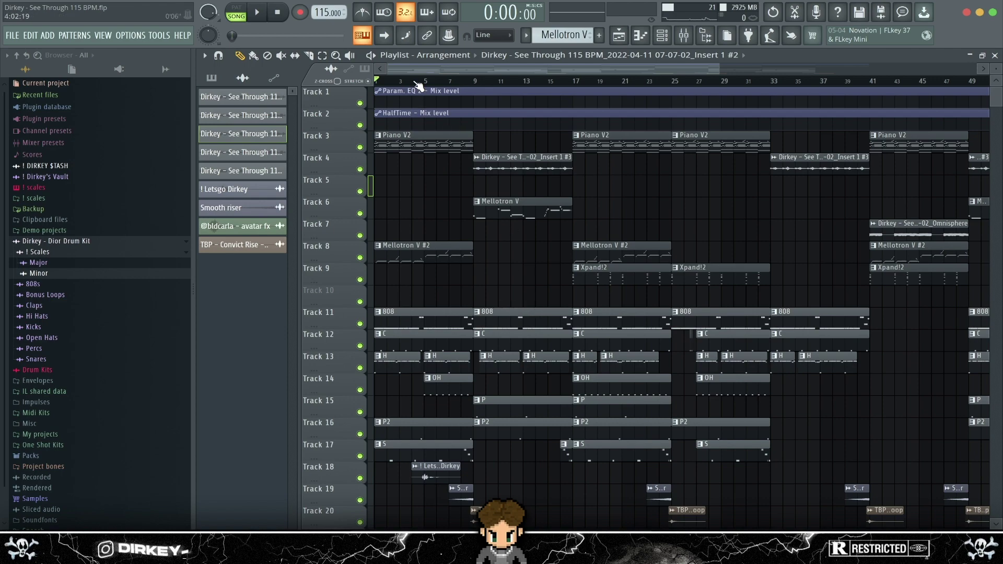
pyautogui.scroll(-2, 416, 83)
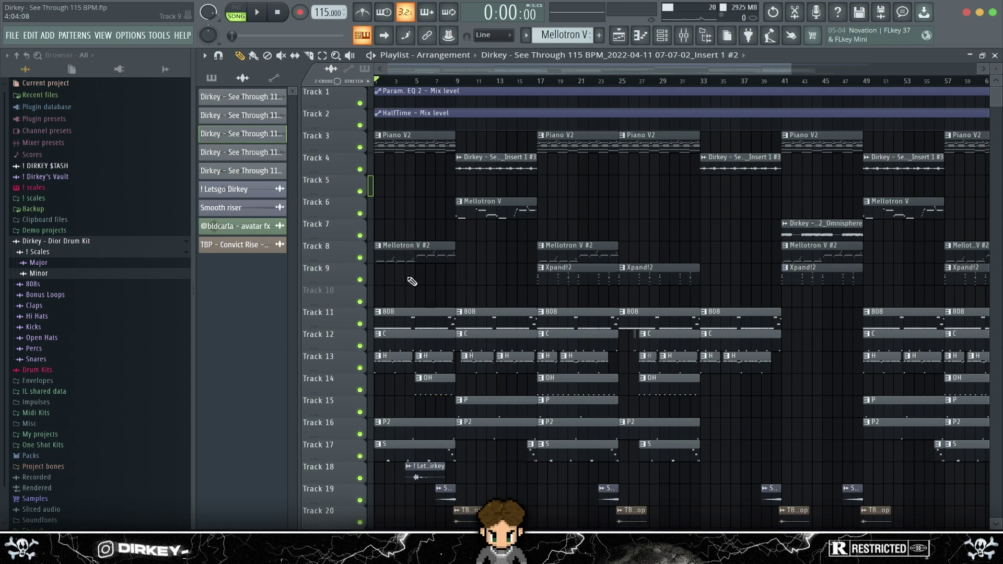
pyautogui.scroll(-2, 437, 83)
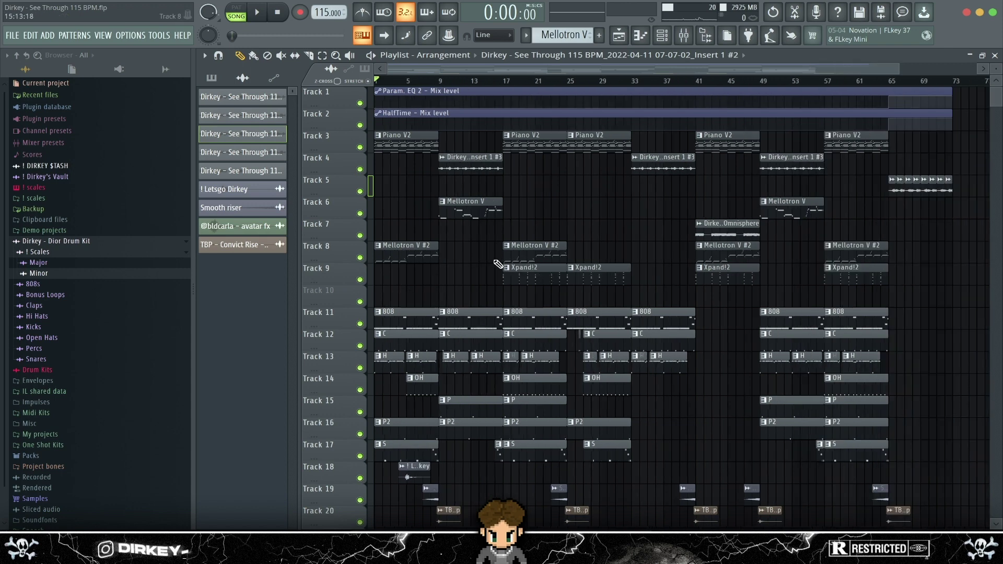